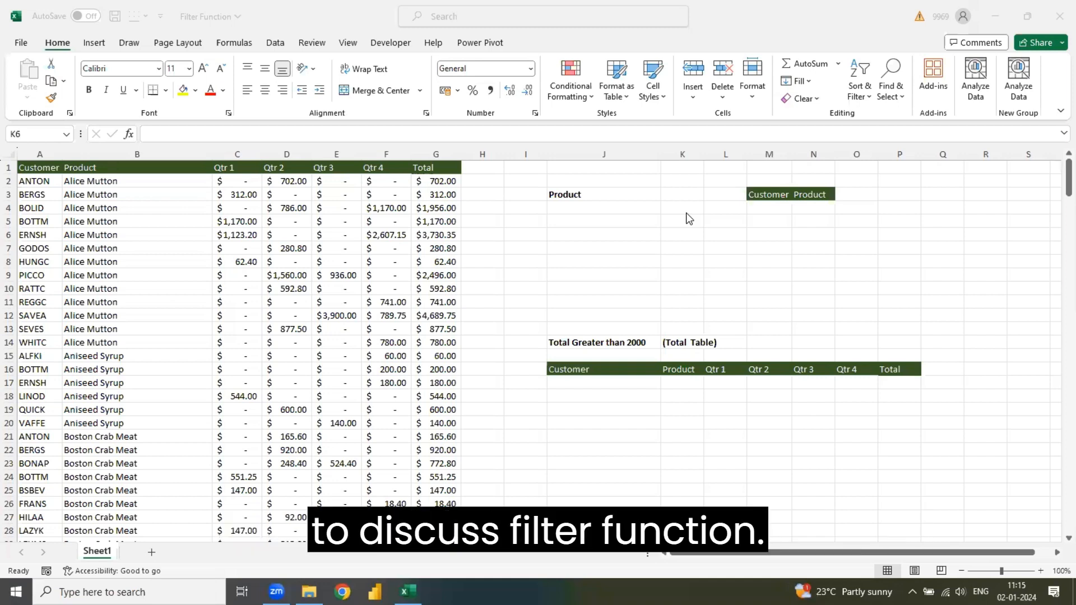
- Start a FILTER formula in J4 with the Product column range B1:B278 as the array argument
{"action": "left_click", "coordinate": [605, 211]}
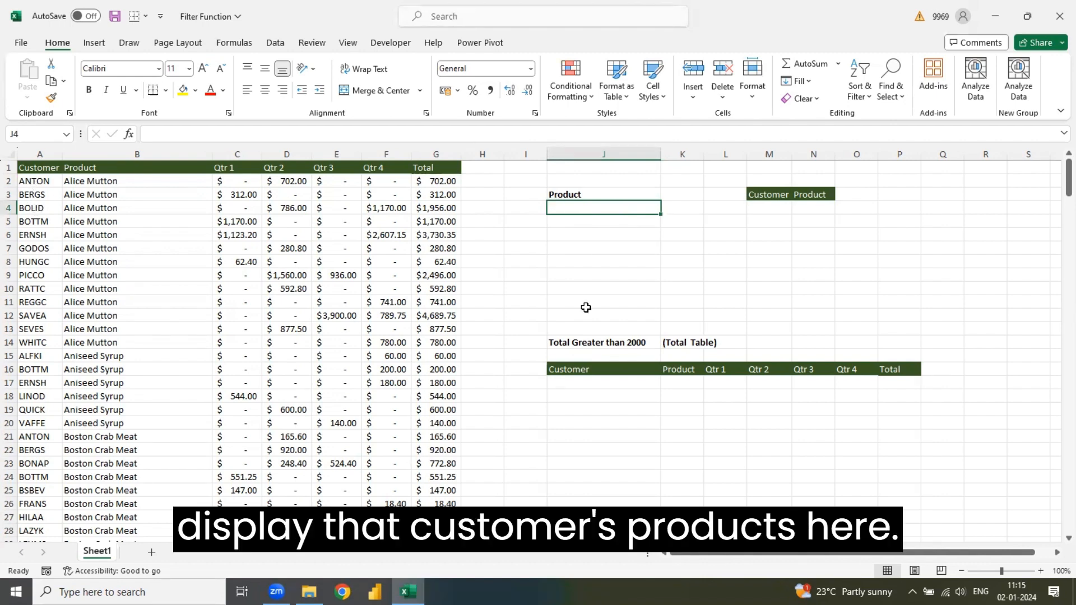
{"action": "type", "text": "="}
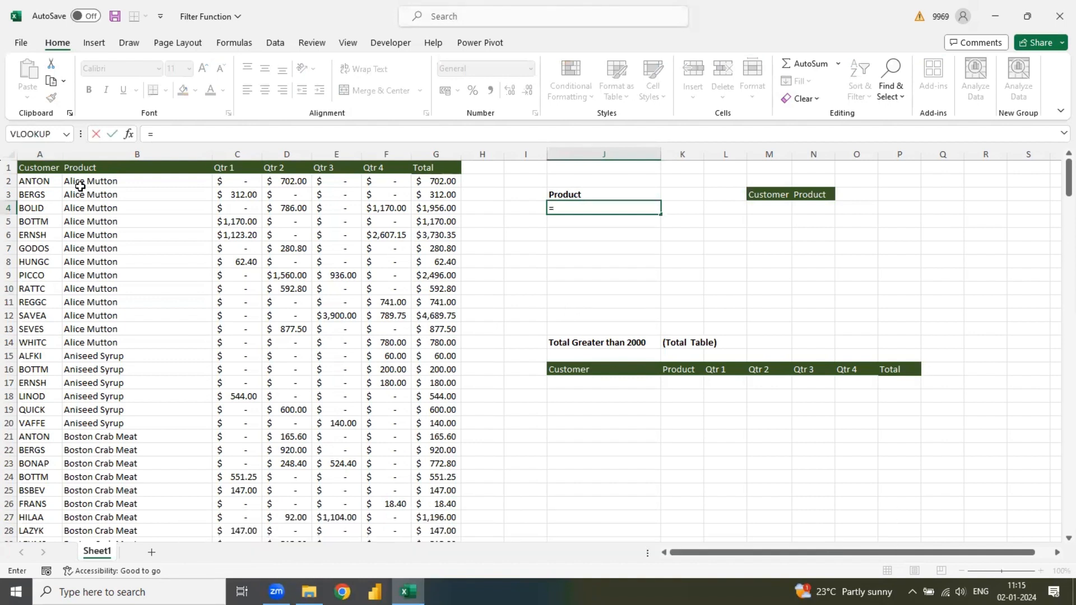
{"action": "type", "text": "fil"}
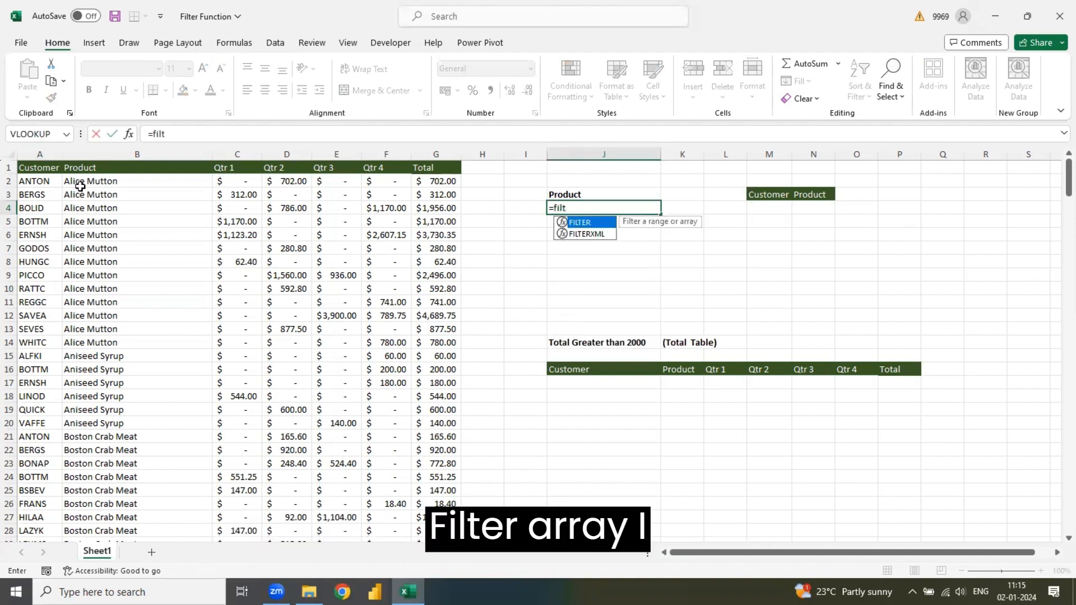
{"action": "type", "text": "t"}
{"action": "key", "text": "Tab"}
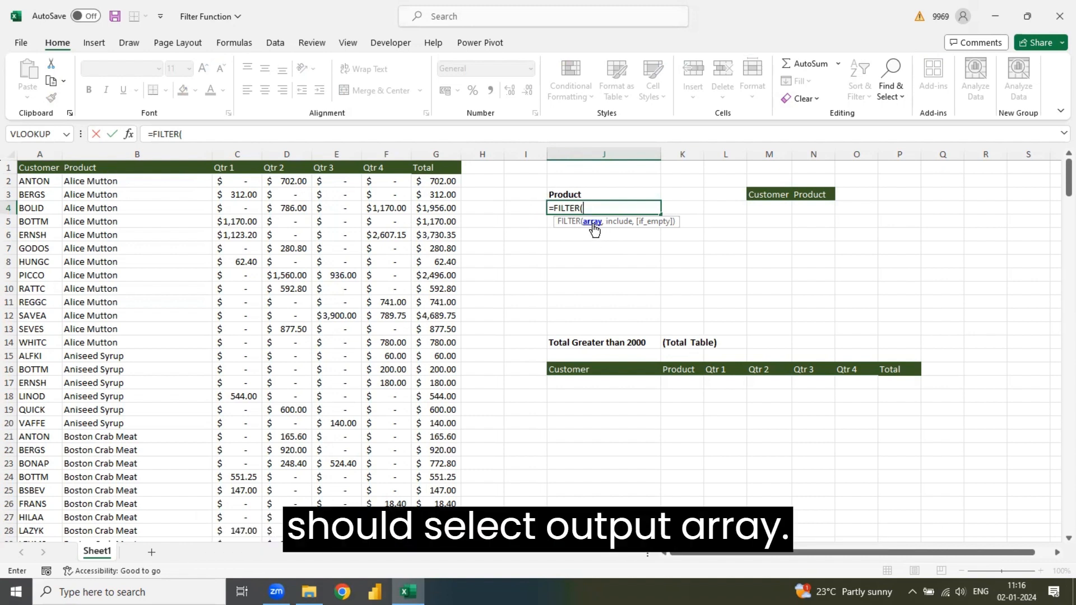
{"action": "left_click", "coordinate": [119, 173]}
{"action": "key", "text": "ctrl+shift+Down"}
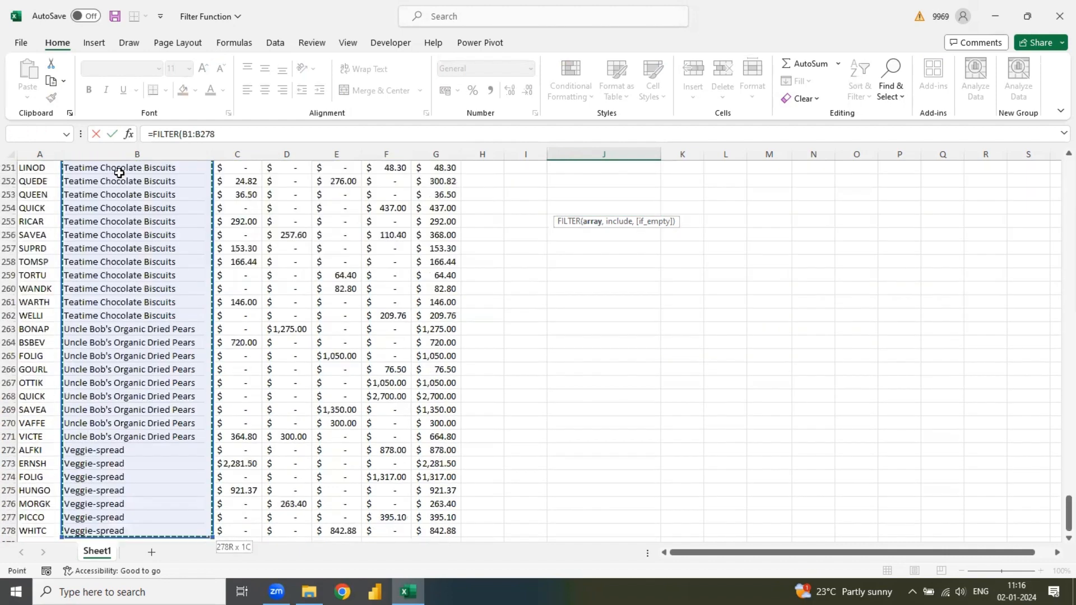
{"action": "type", "text": ","}
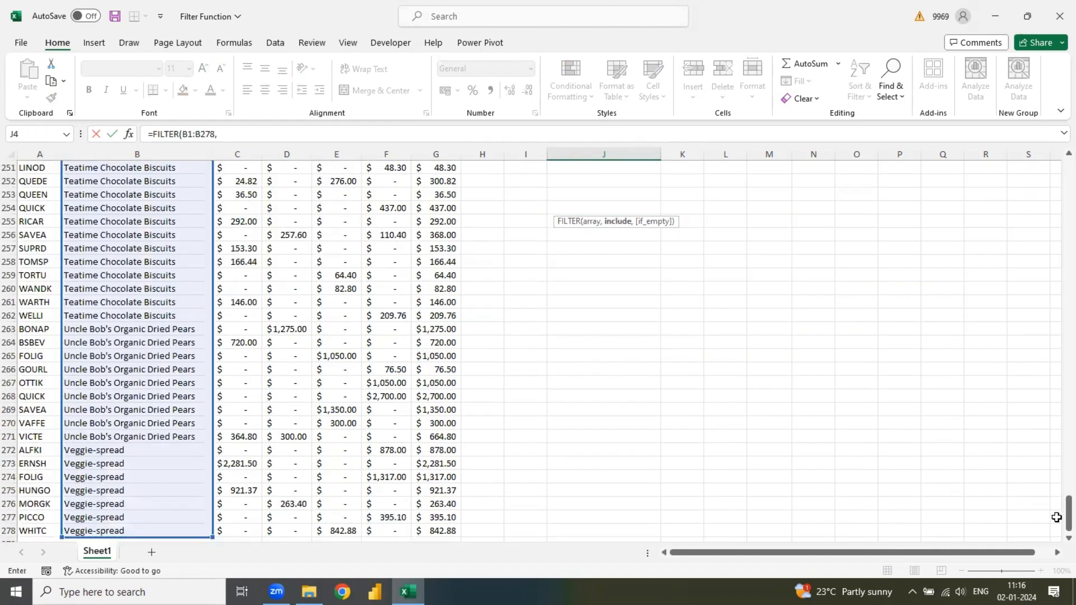
- Complete the J4 formula so it includes only rows where A1:A278 equals the customer shown in A2, entered as quoted text
{"action": "scroll", "coordinate": [1054, 236], "scroll_direction": "up", "scroll_amount": 20}
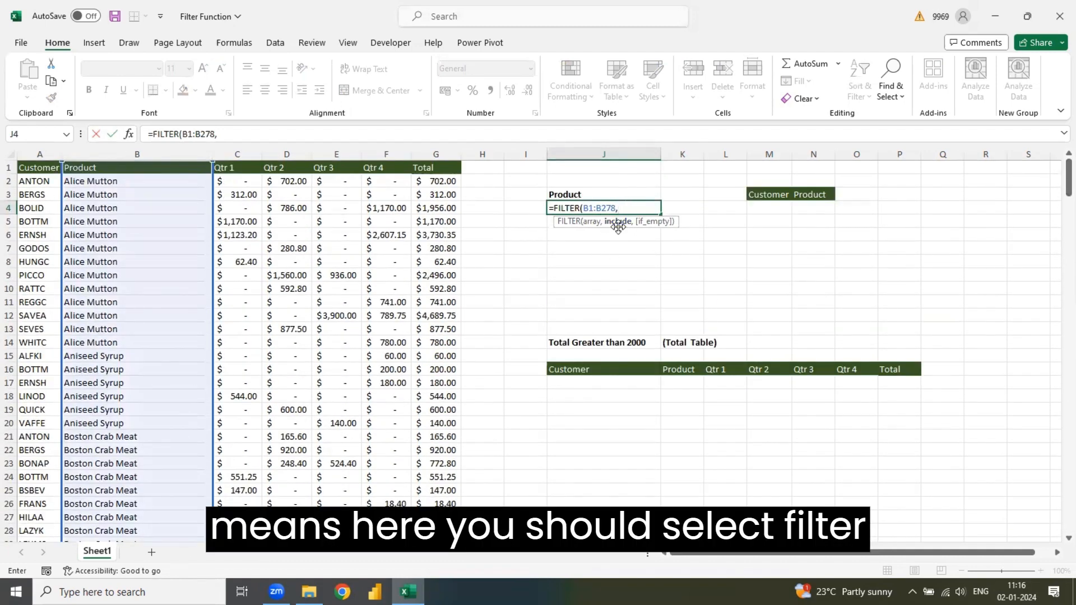
{"action": "left_click", "coordinate": [41, 167]}
{"action": "key", "text": "ctrl+shift+Down"}
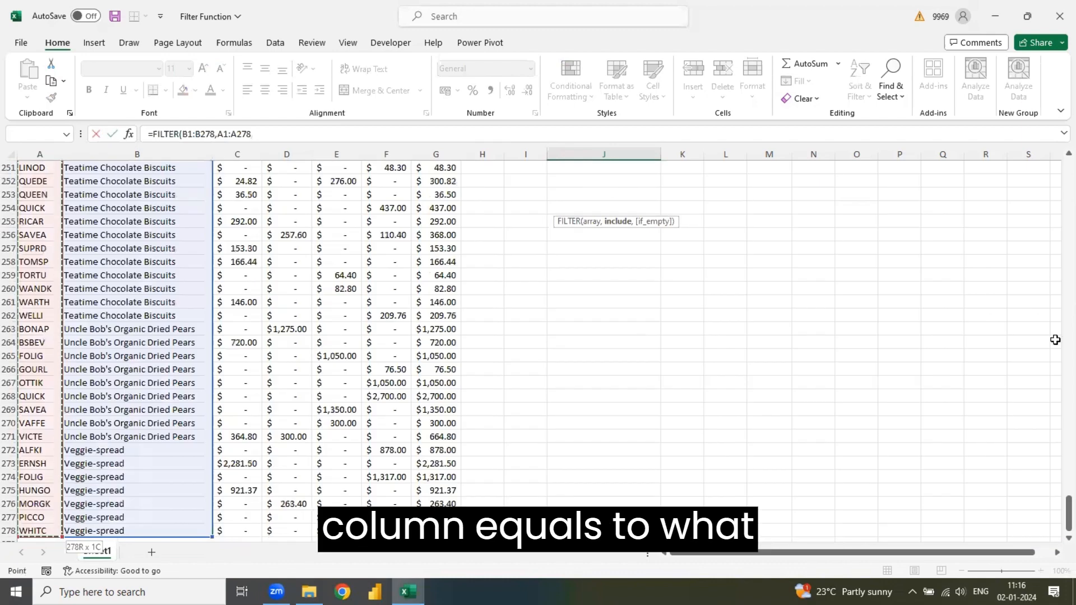
{"action": "left_click_drag", "start_coordinate": [1055, 521], "coordinate": [1054, 168]}
{"action": "type", "text": "="}
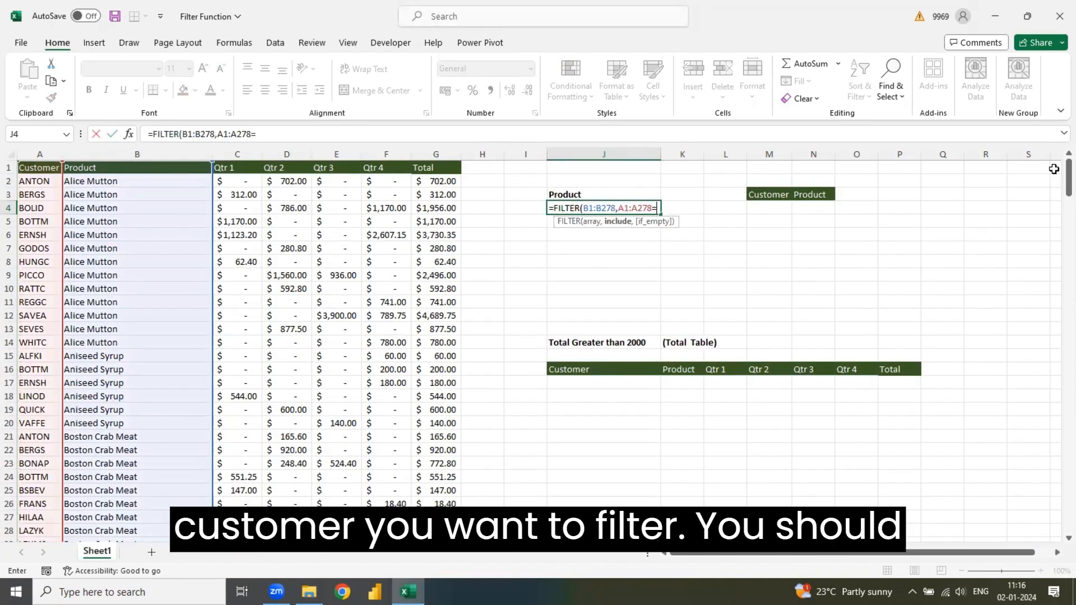
{"action": "type", "text": "\"Ant"}
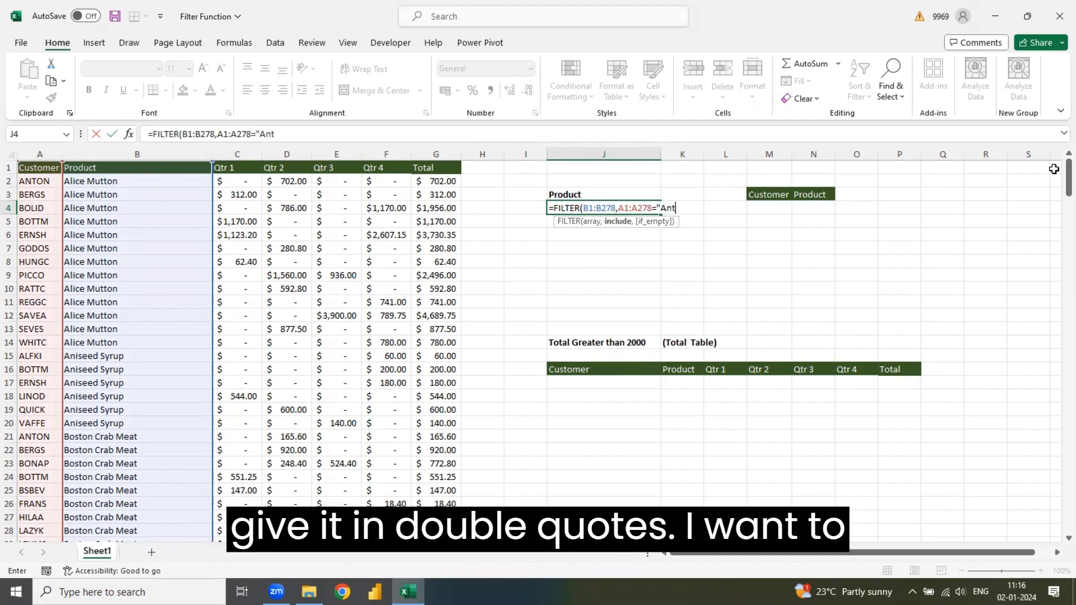
{"action": "type", "text": "on"}
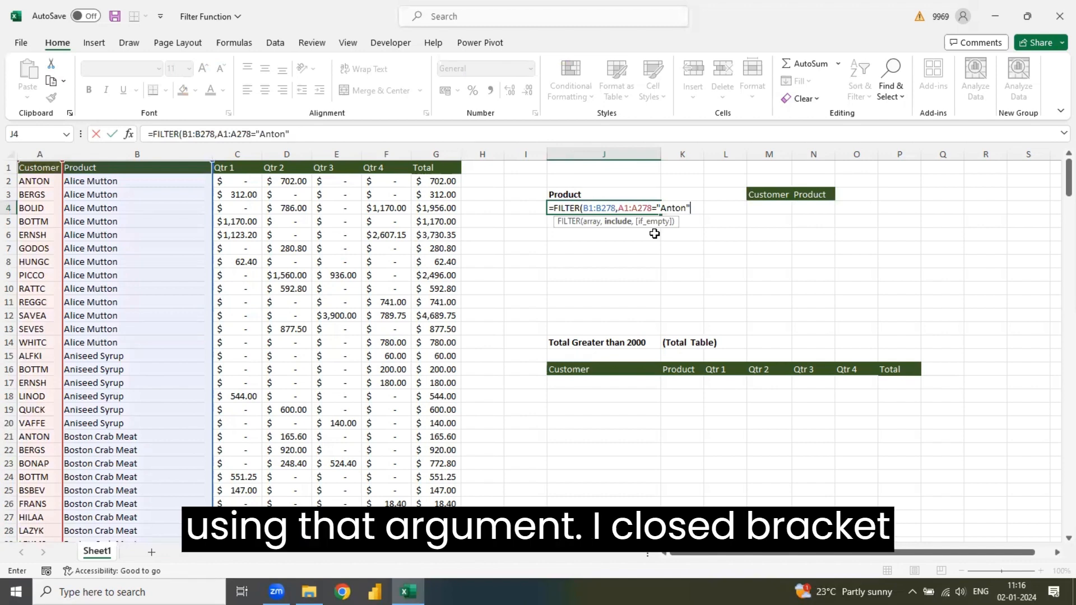
{"action": "type", "text": ")"}
{"action": "key", "text": "Return"}
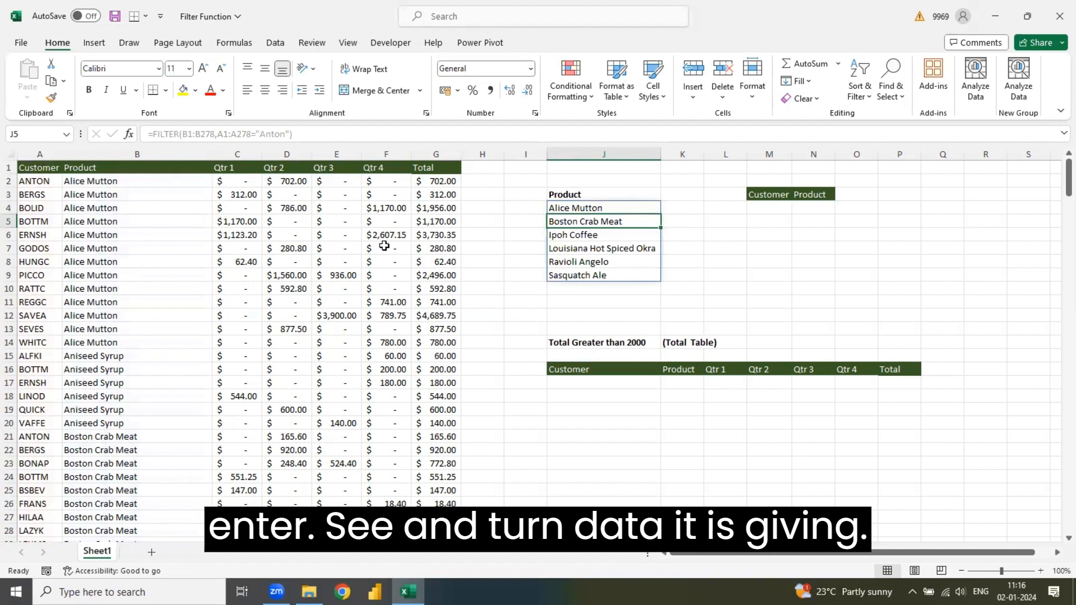
- Filter the source table's Customer column to only the customer in A2 to check the product list, and remove the filter
{"action": "left_click", "coordinate": [175, 177]}
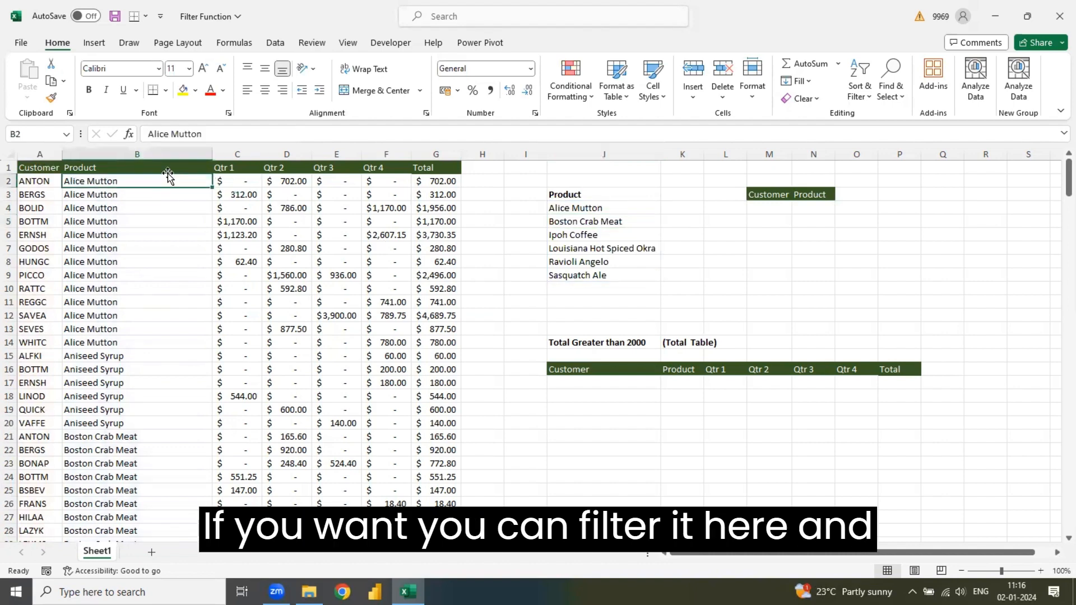
{"action": "key", "text": "alt+a"}
{"action": "key", "text": "t"}
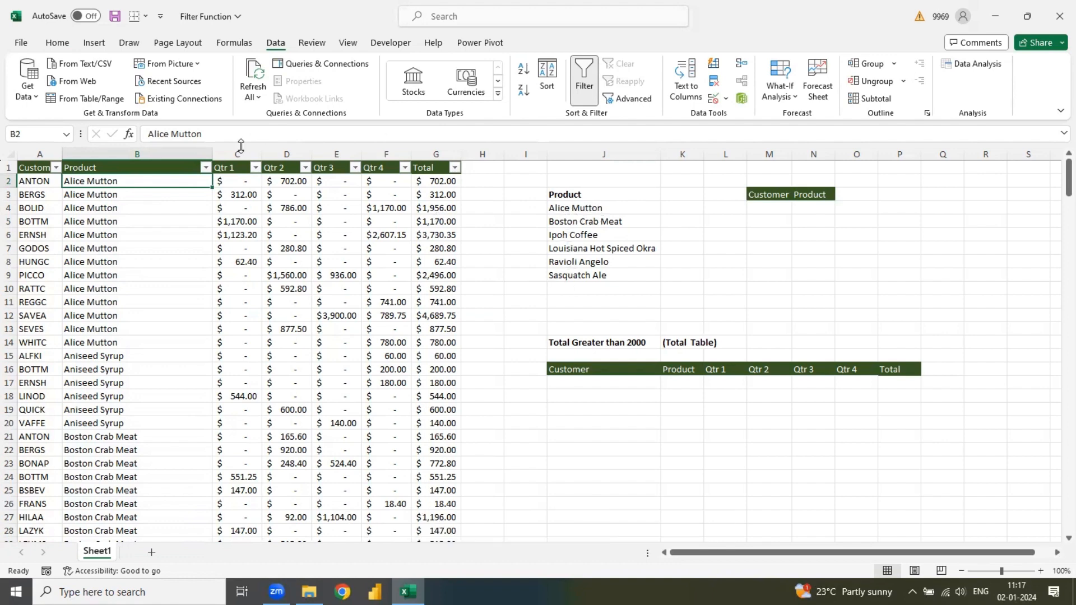
{"action": "left_click", "coordinate": [55, 167]}
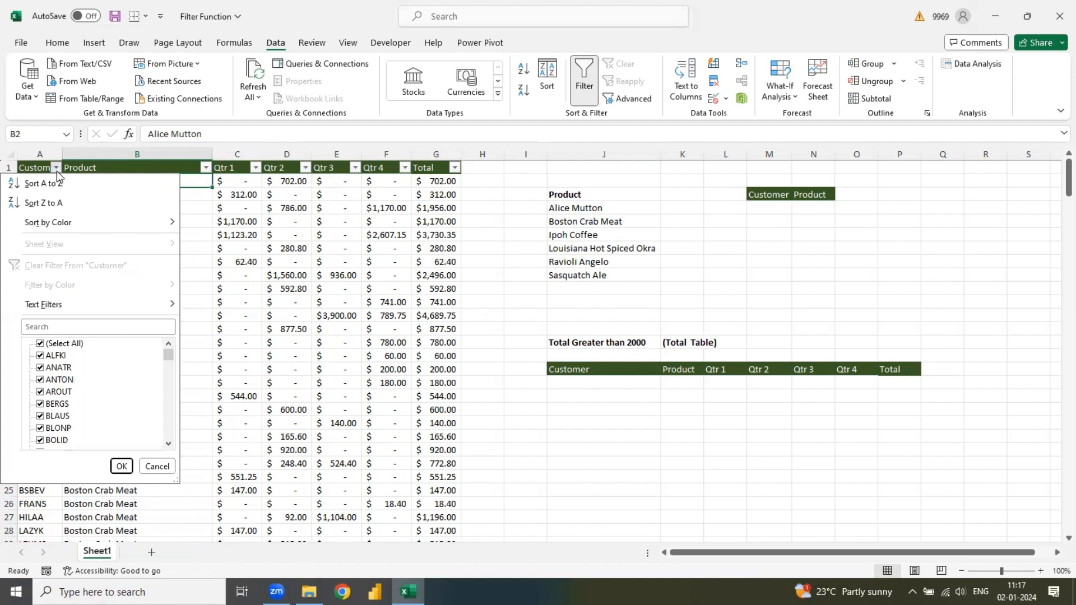
{"action": "left_click", "coordinate": [40, 343]}
{"action": "left_click", "coordinate": [40, 380]}
{"action": "left_click", "coordinate": [122, 466]}
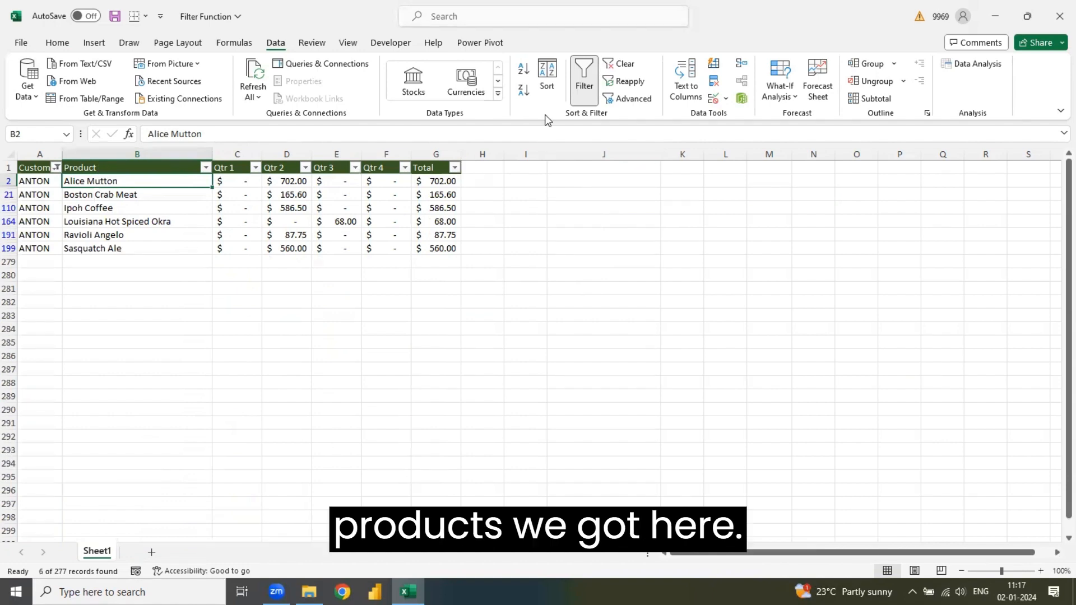
{"action": "left_click", "coordinate": [584, 83]}
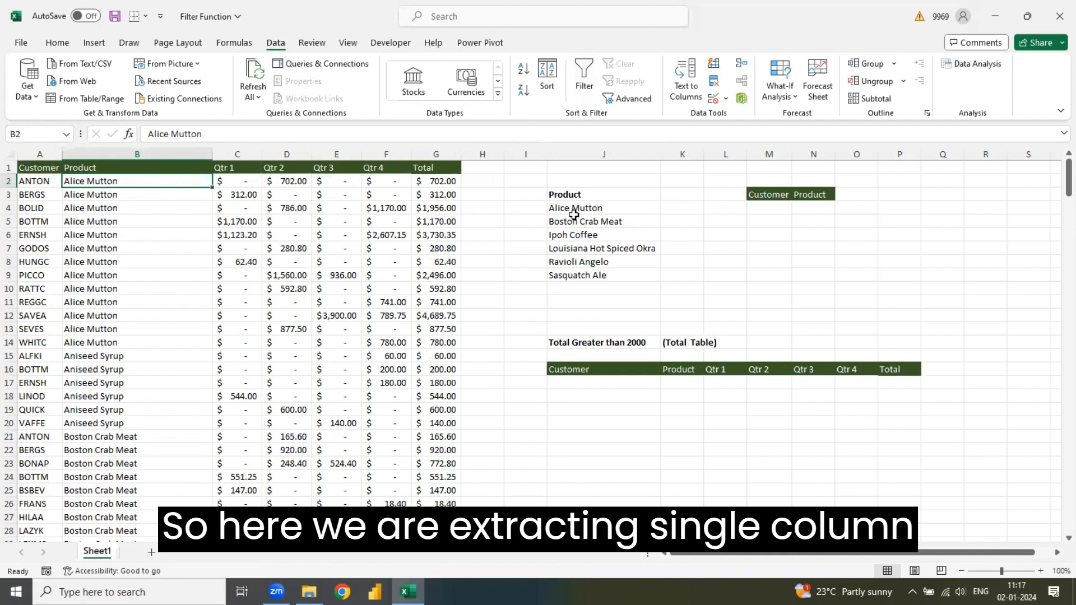
- Start a FILTER formula in M4 with the Customer and Product range A1:B278 as the array argument
{"action": "left_click", "coordinate": [776, 207]}
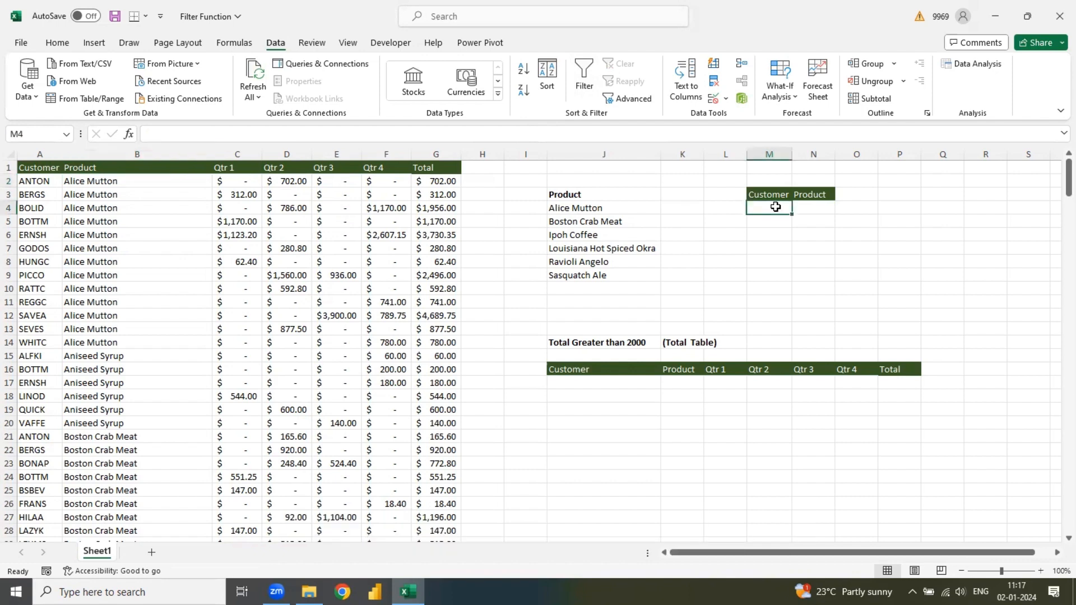
{"action": "type", "text": "=FILTER("}
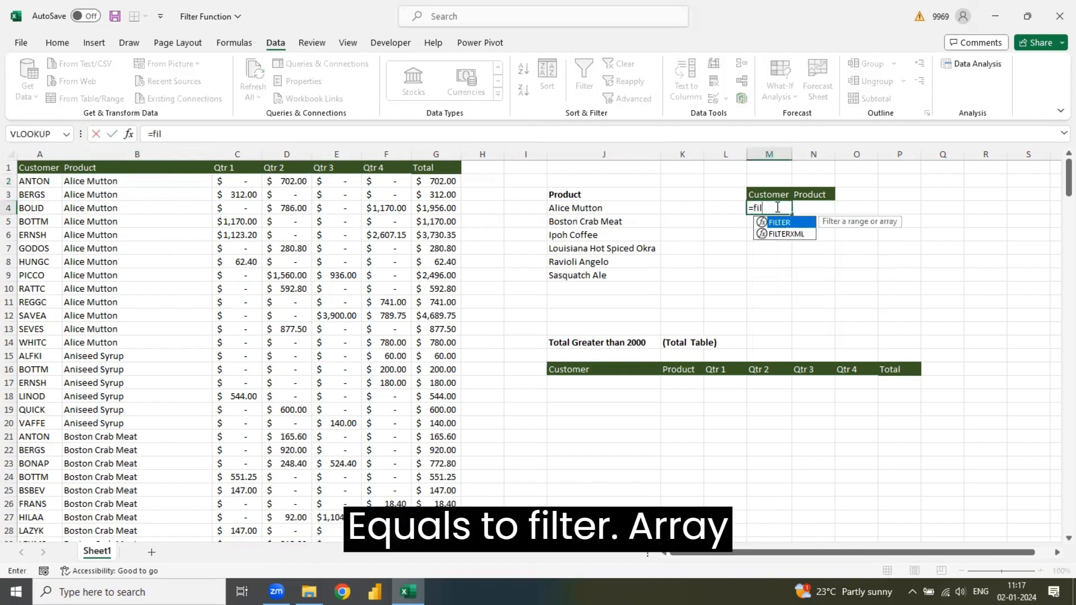
{"action": "left_click", "coordinate": [40, 166]}
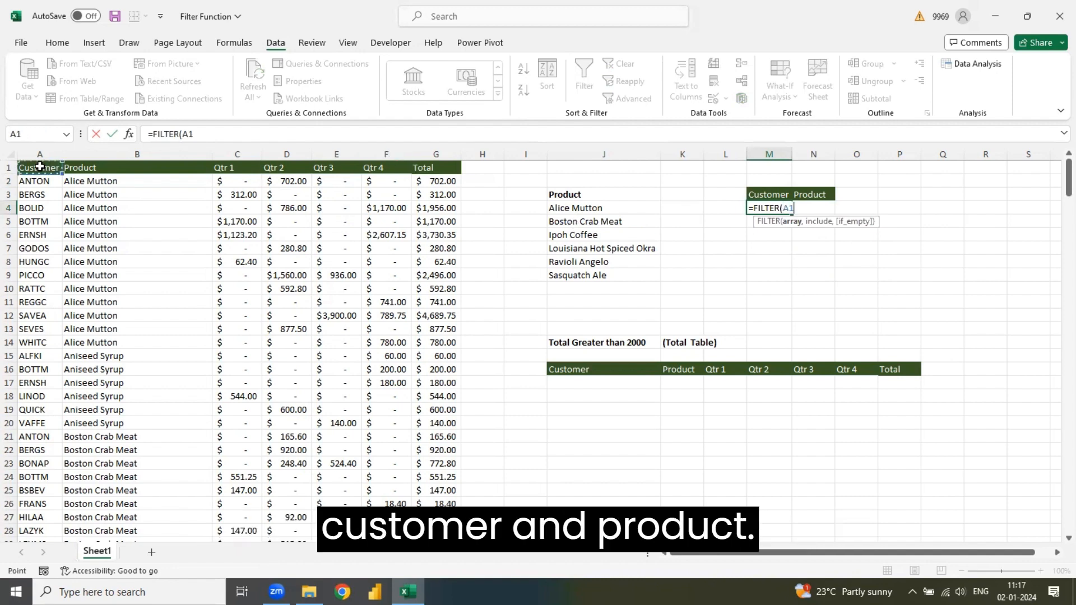
{"action": "key", "text": "shift+Right"}
{"action": "key", "text": "ctrl+shift+Down"}
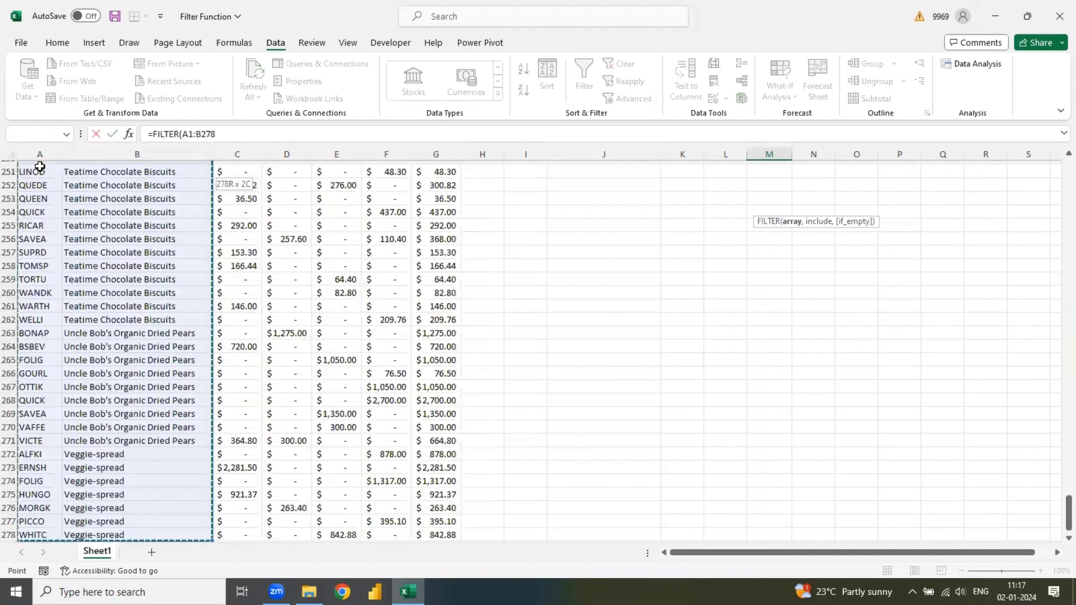
{"action": "type", "text": ","}
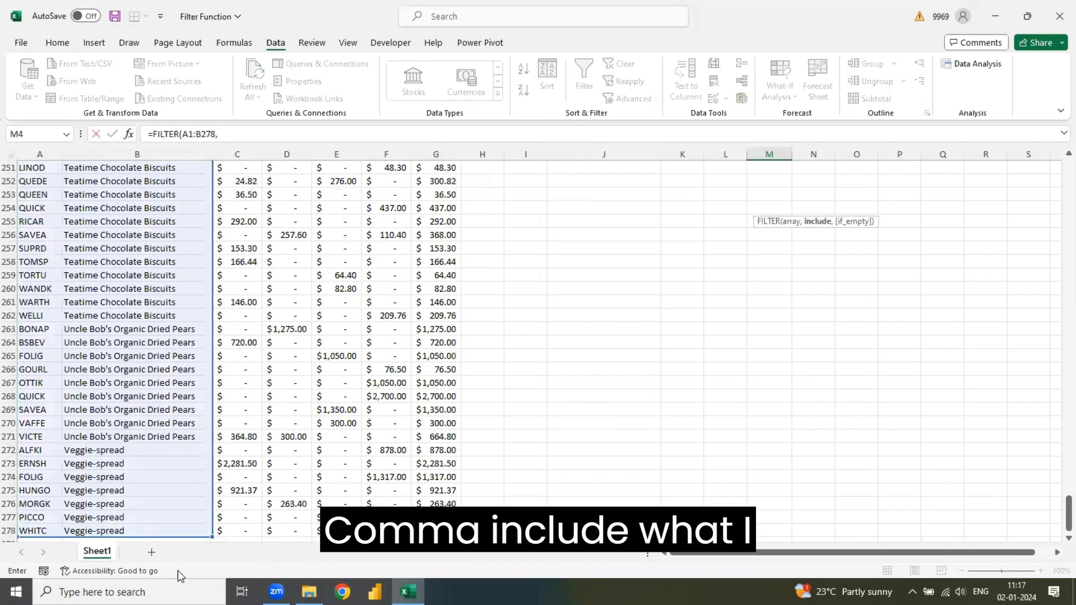
- Complete the M4 formula for rows where A1:A278 equals the quoted customer from A2, and autofit column N's width
{"action": "left_click", "coordinate": [36, 530]}
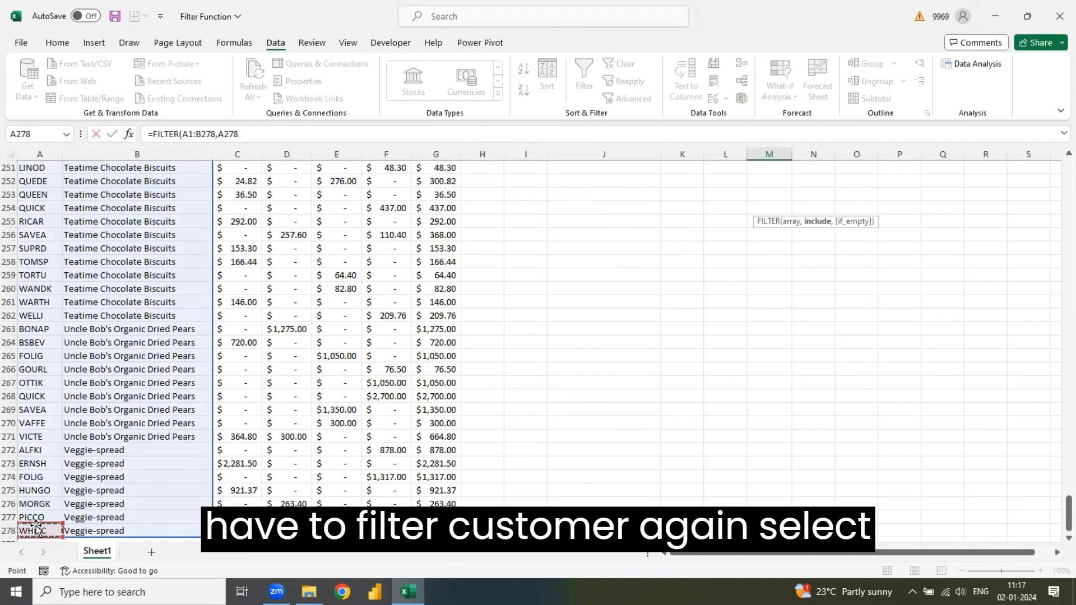
{"action": "key", "text": "ctrl+shift+Up"}
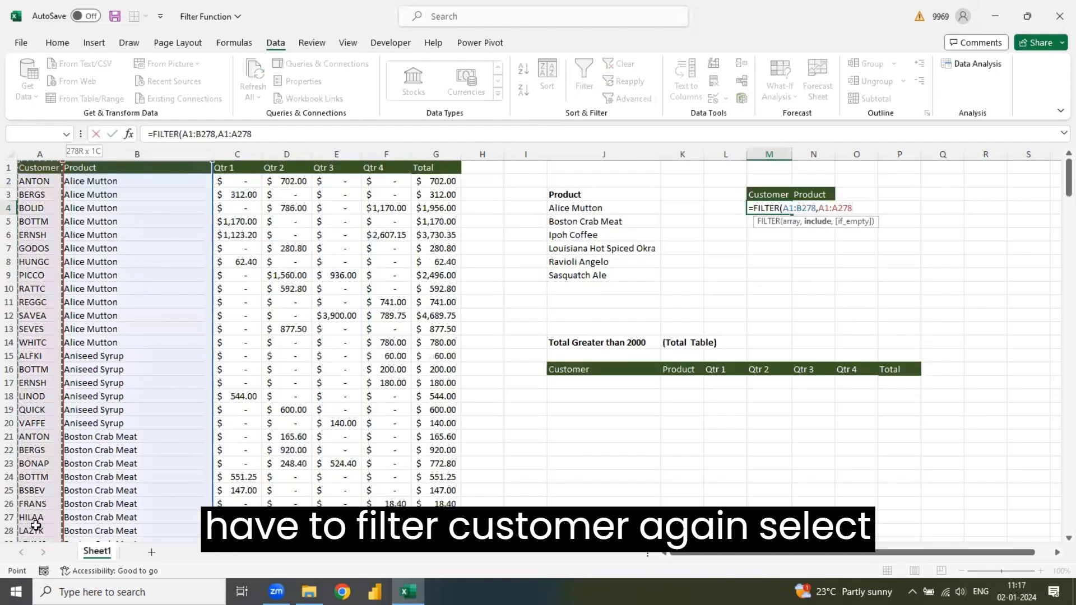
{"action": "type", "text": "=\""}
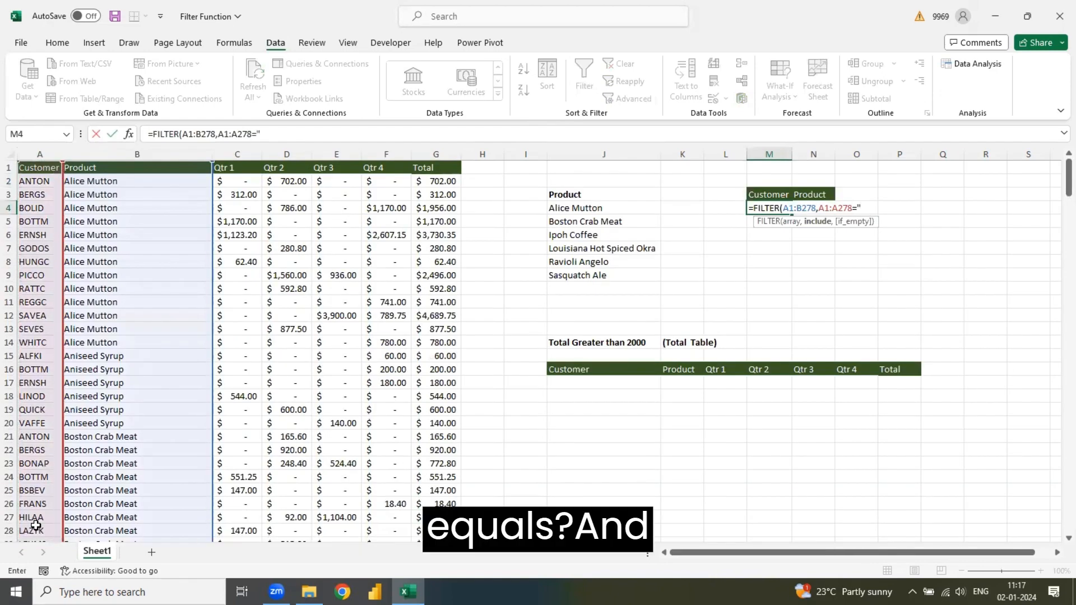
{"action": "type", "text": "Anton"}
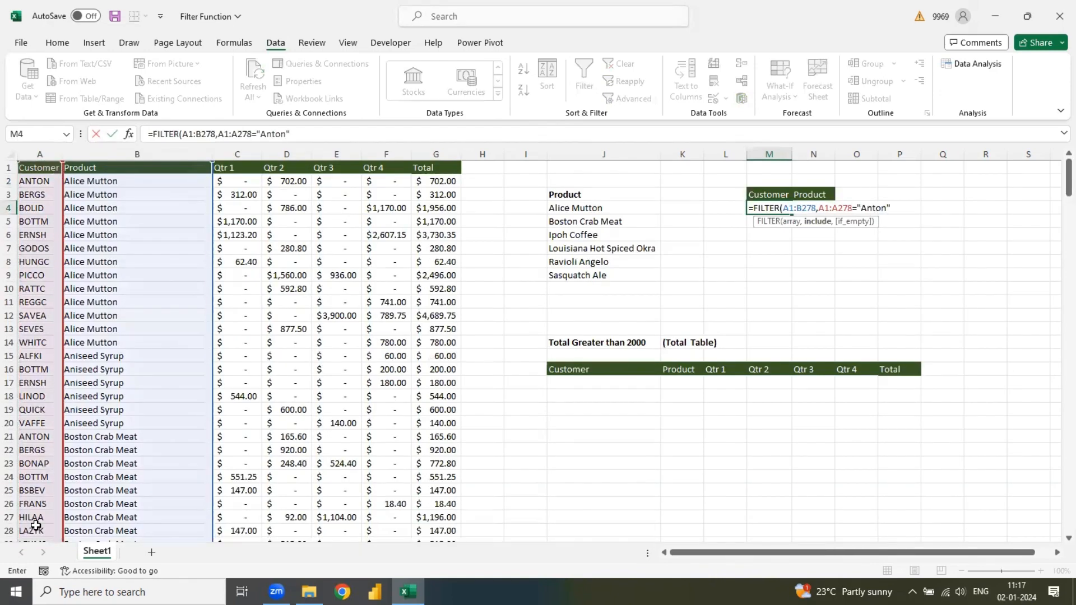
{"action": "type", "text": "\")"}
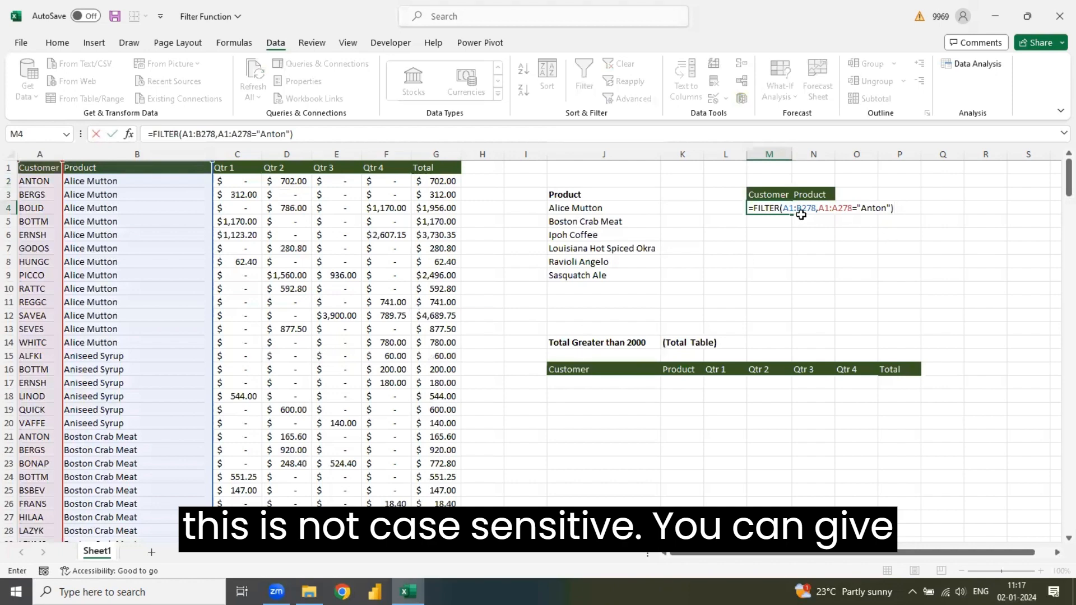
{"action": "key", "text": "Return"}
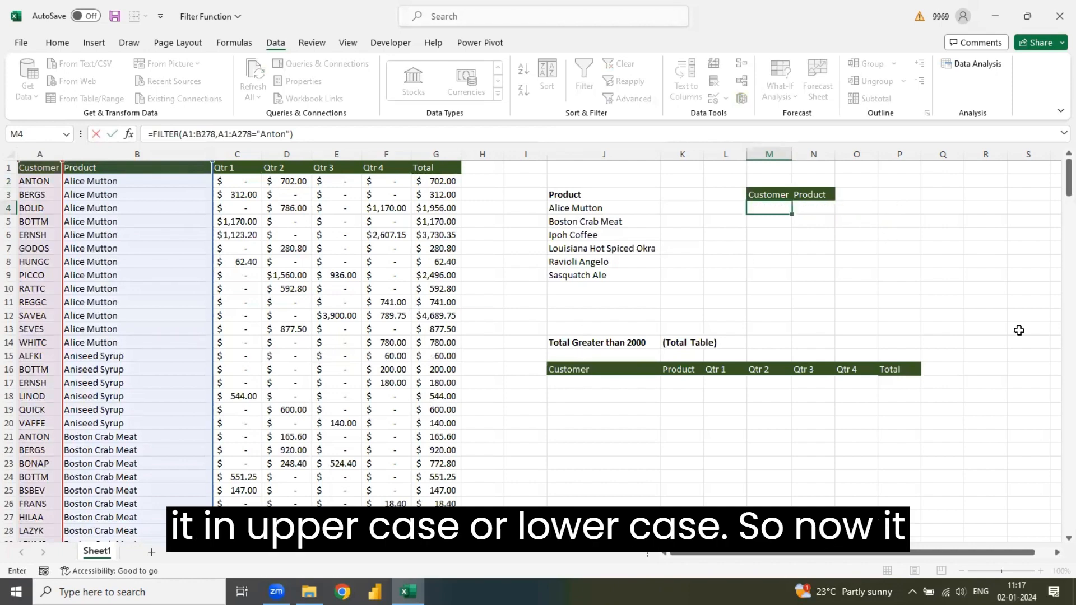
{"action": "double_click", "coordinate": [837, 153]}
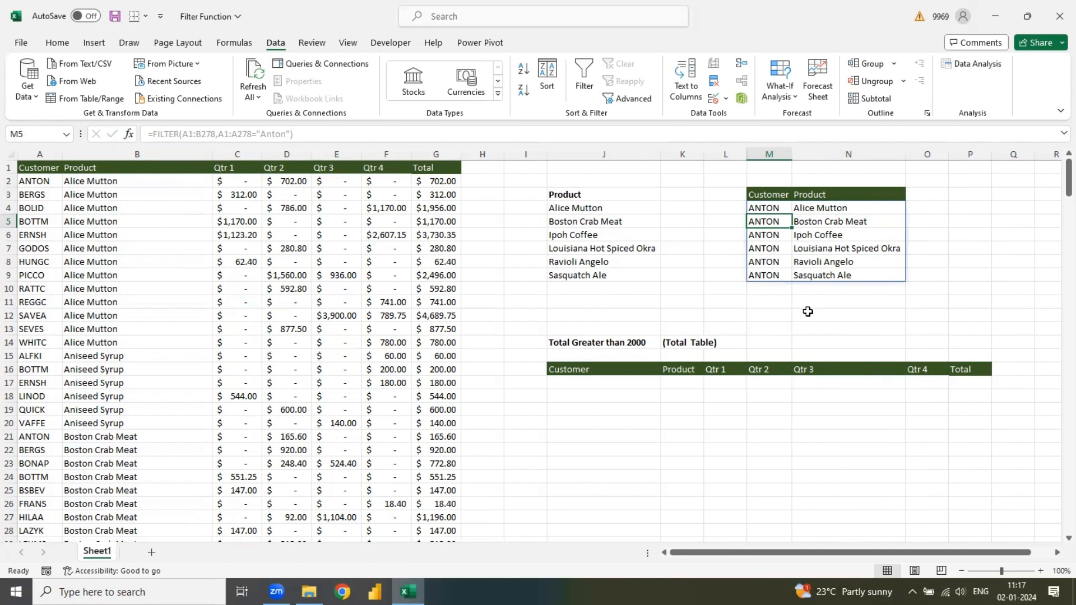
{"action": "double_click", "coordinate": [774, 209]}
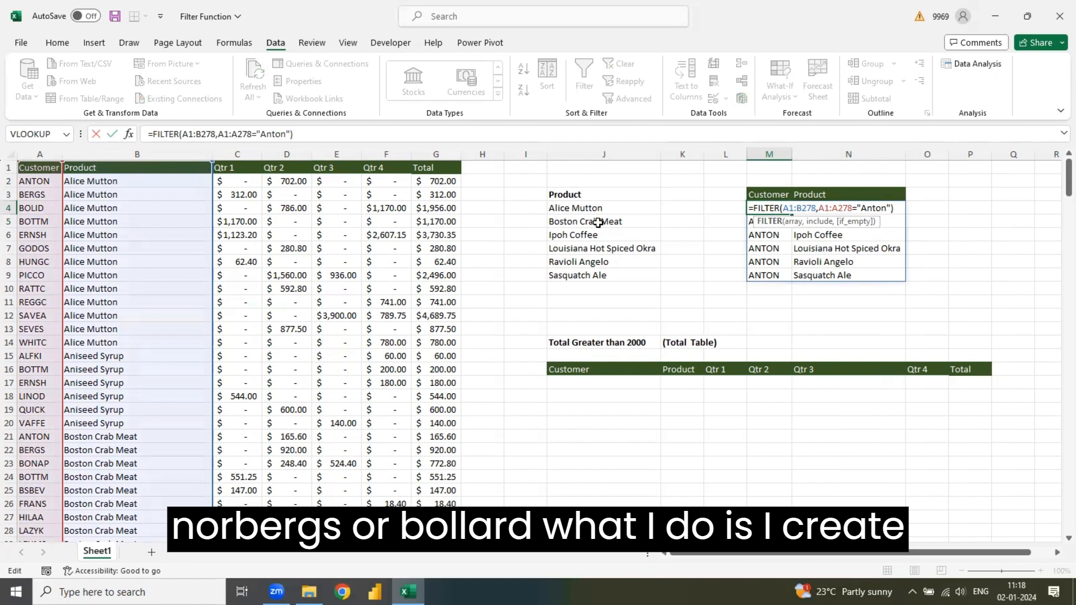
{"action": "key", "text": "Return"}
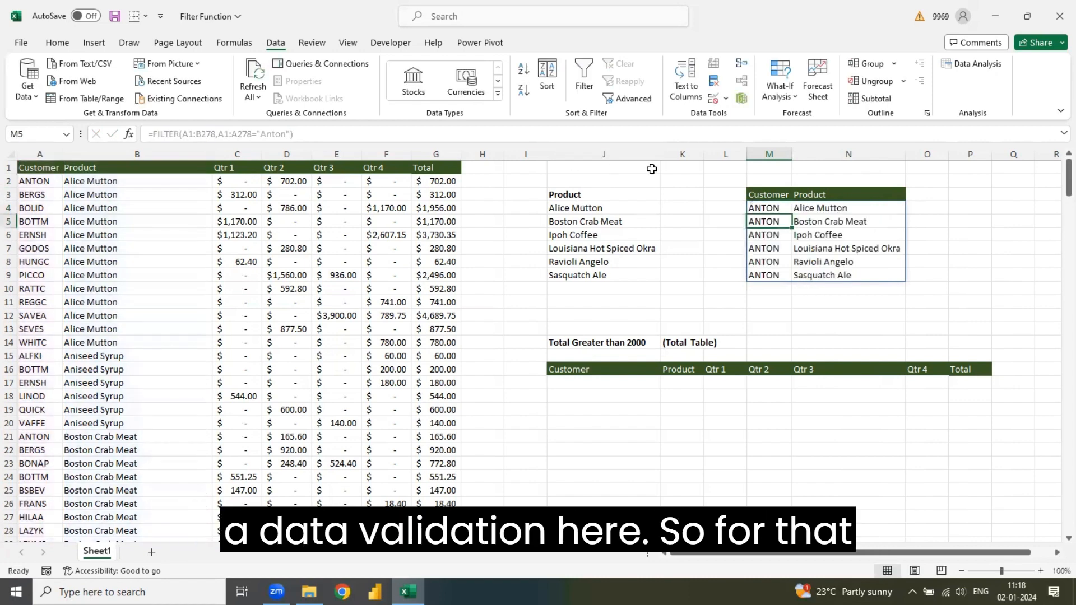
{"action": "left_click", "coordinate": [685, 177]}
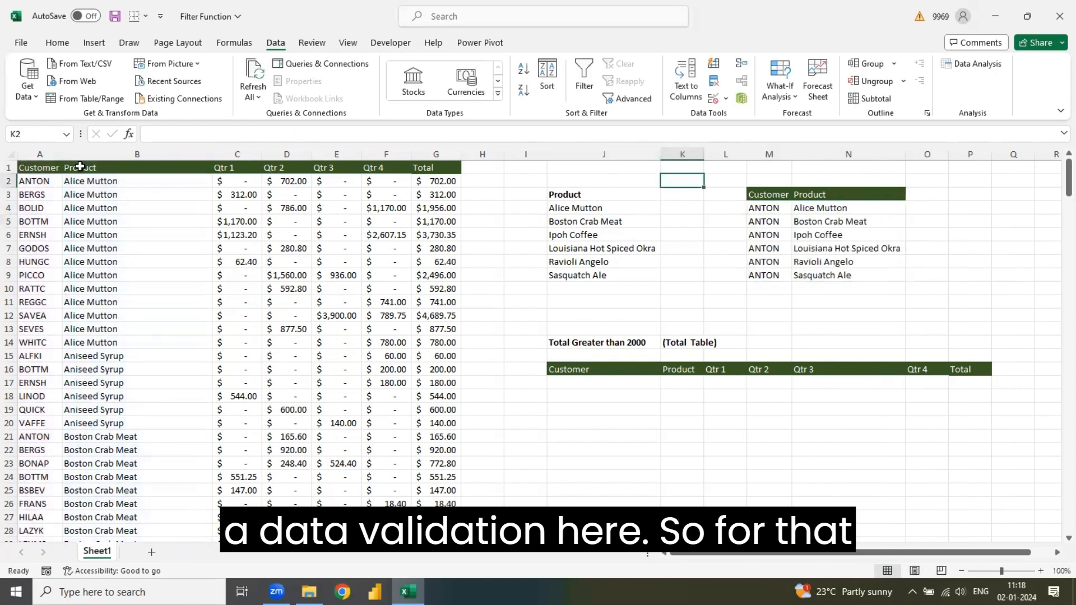
- Copy the customer values in A2:A278 and paste them into column U starting at U1
{"action": "left_click", "coordinate": [43, 182]}
{"action": "key", "text": "ctrl+shift+Down"}
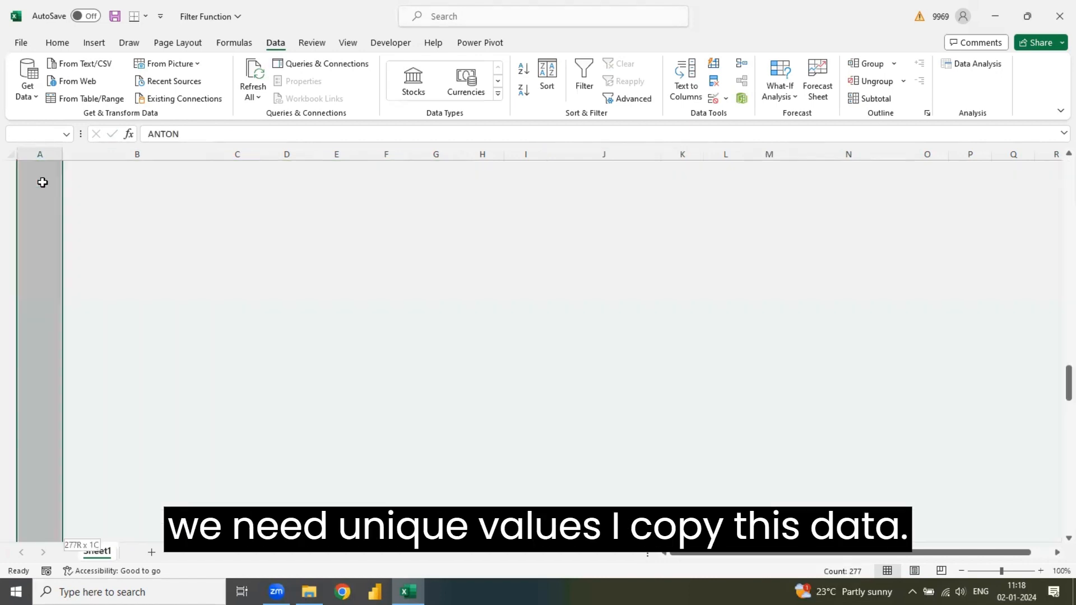
{"action": "key", "text": "ctrl+c"}
{"action": "key", "text": "ctrl+Home"}
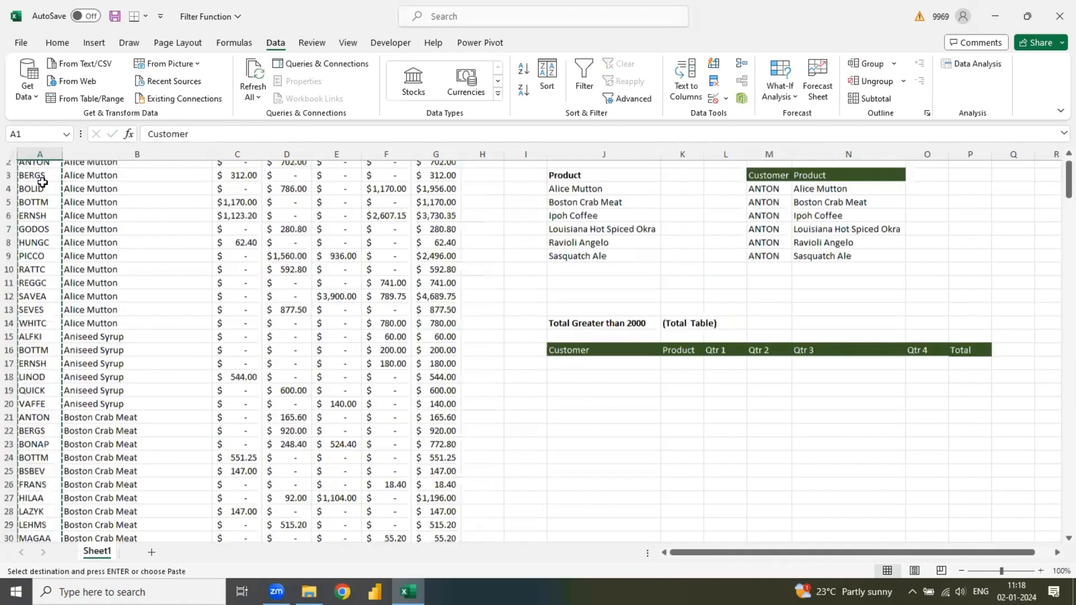
{"action": "key", "text": "Right"}
{"action": "key", "text": "Right"}
{"action": "key", "text": "Right"}
{"action": "key", "text": "Right"}
{"action": "key", "text": "Right"}
{"action": "key", "text": "Right"}
{"action": "key", "text": "Right"}
{"action": "key", "text": "Right"}
{"action": "key", "text": "Right"}
{"action": "key", "text": "Right"}
{"action": "key", "text": "Right"}
{"action": "key", "text": "Right"}
{"action": "key", "text": "Right"}
{"action": "key", "text": "Right"}
{"action": "key", "text": "Right"}
{"action": "key", "text": "Right"}
{"action": "key", "text": "Right"}
{"action": "key", "text": "Right"}
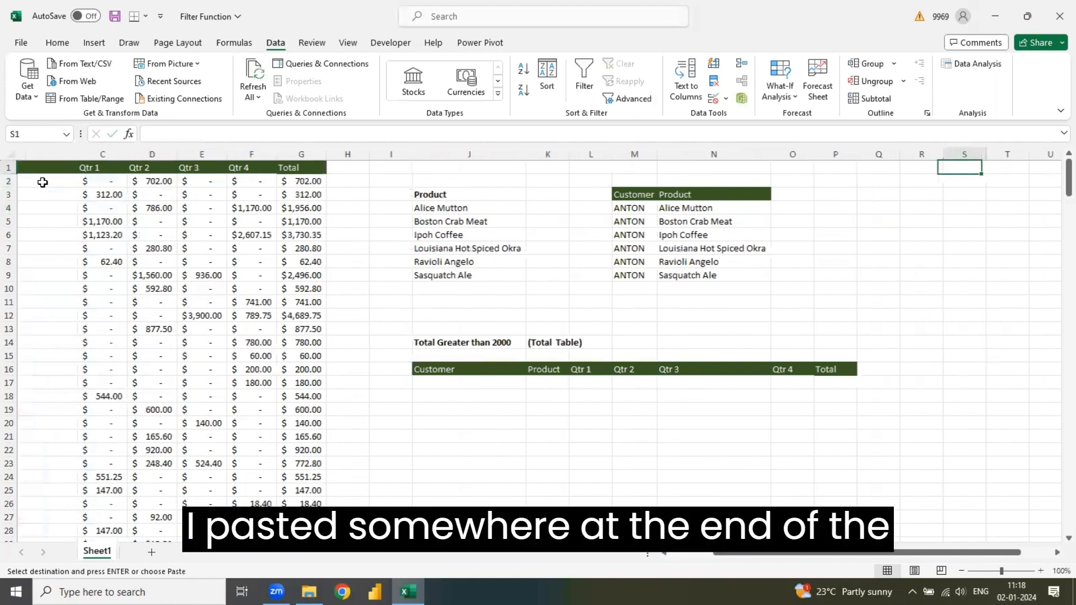
{"action": "key", "text": "Right"}
{"action": "key", "text": "Right"}
{"action": "key", "text": "ctrl+v"}
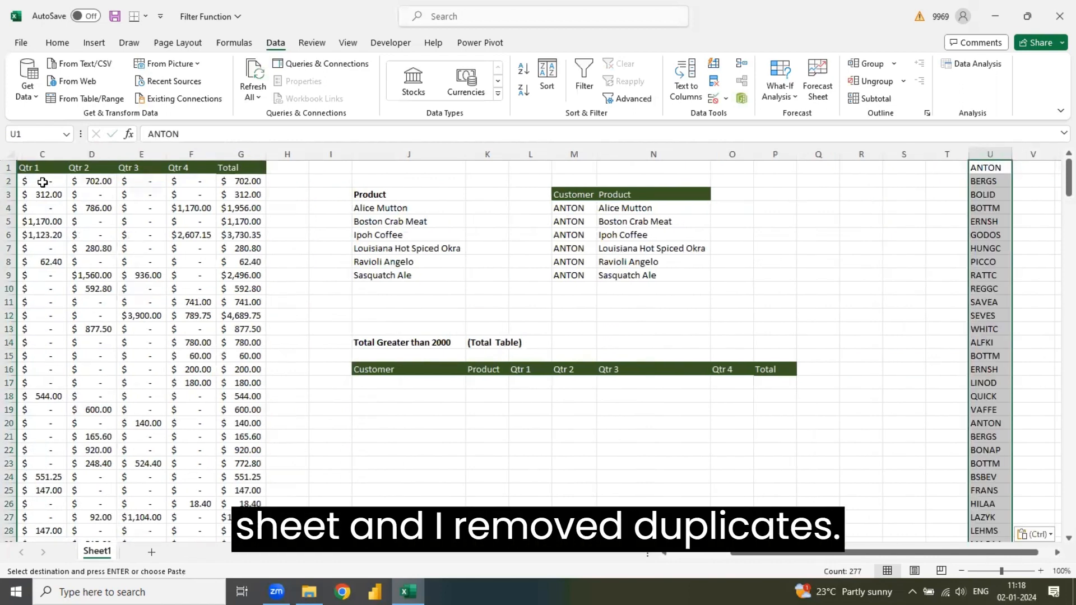
- Remove the duplicate customers from the pasted data in column U, treating the data as having no headers
{"action": "left_click", "coordinate": [713, 80]}
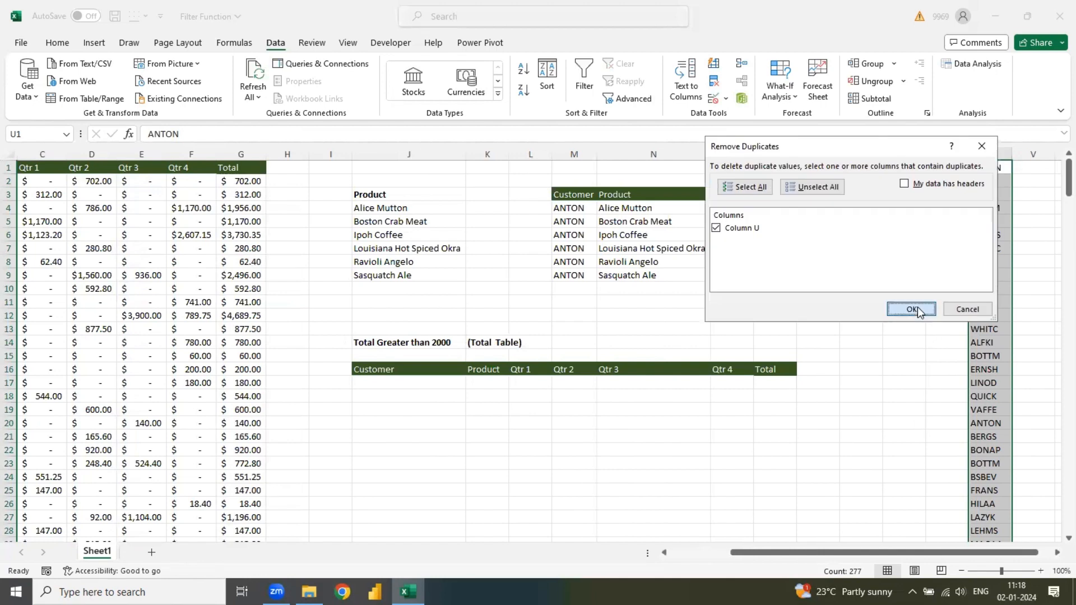
{"action": "left_click", "coordinate": [916, 307]}
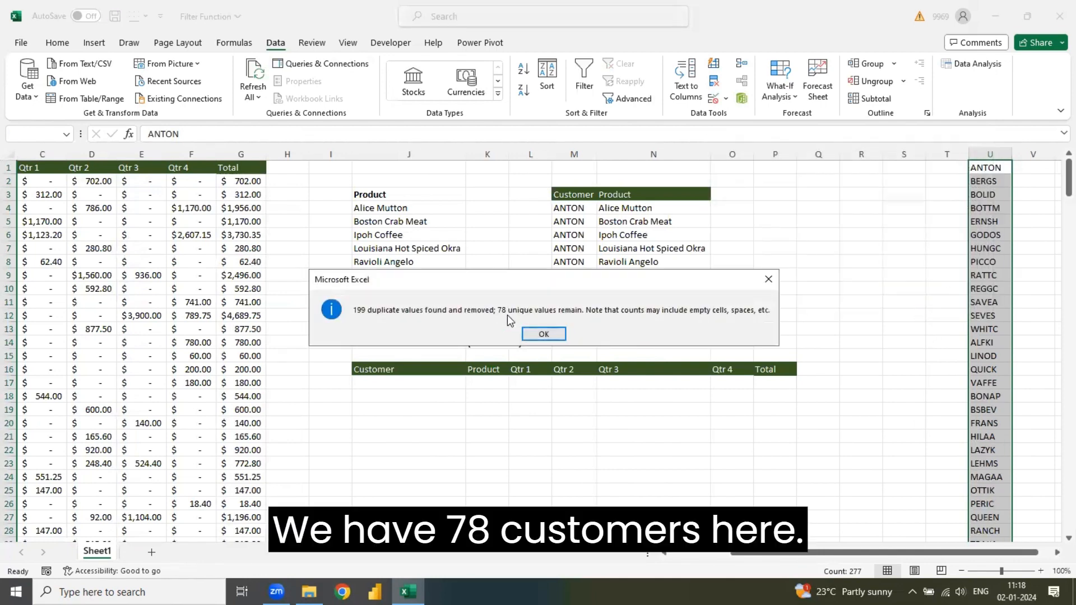
{"action": "left_click", "coordinate": [549, 340]}
- Add a List data validation to K2 with the source =$U$1:$U$78
{"action": "left_click", "coordinate": [486, 177]}
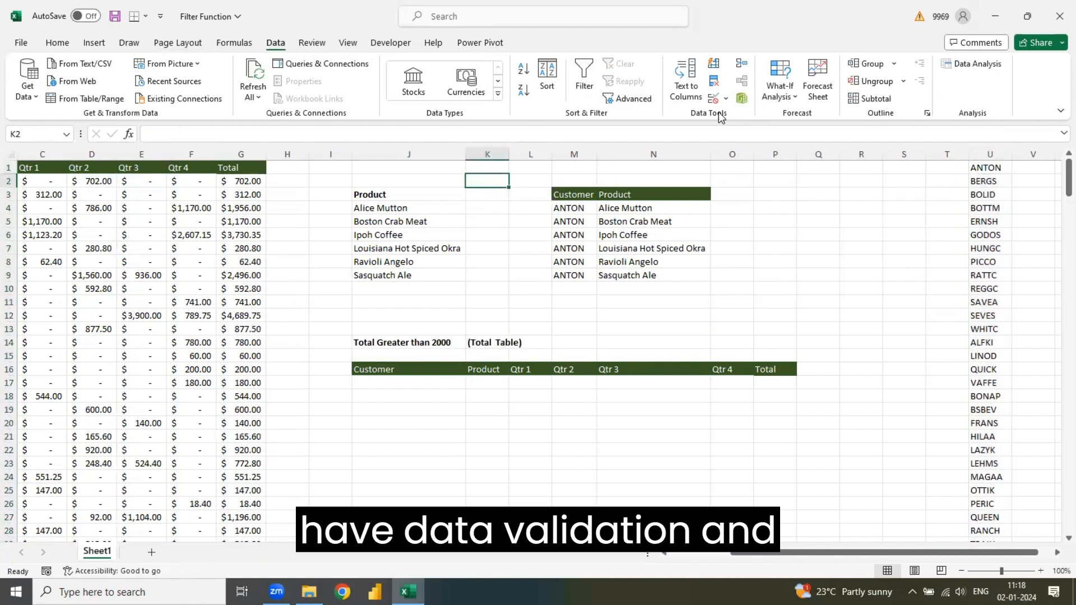
{"action": "left_click", "coordinate": [713, 98]}
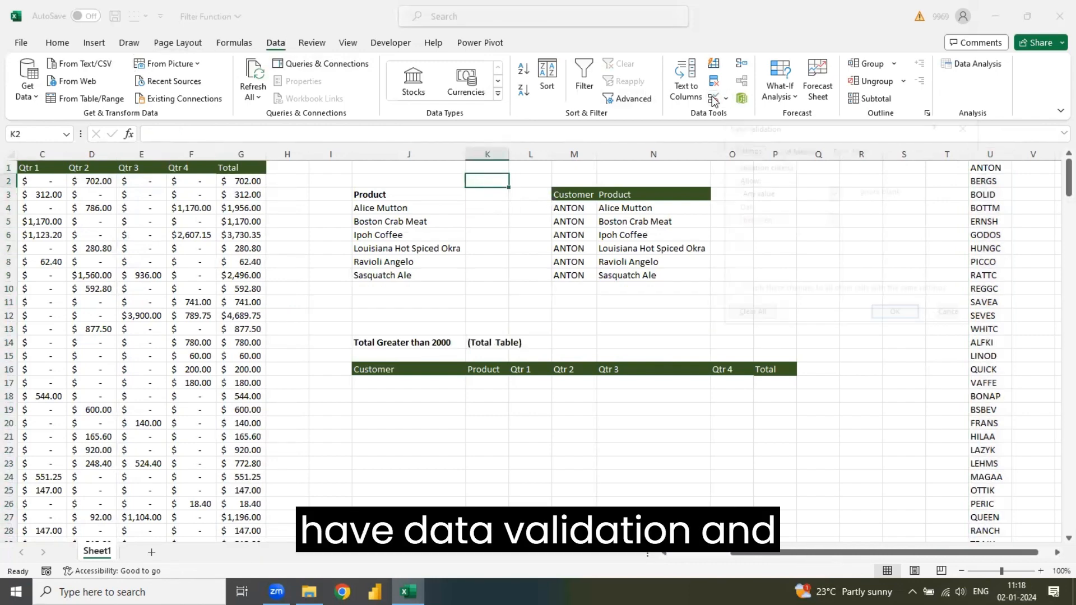
{"action": "left_click", "coordinate": [765, 193]}
{"action": "left_click", "coordinate": [755, 230]}
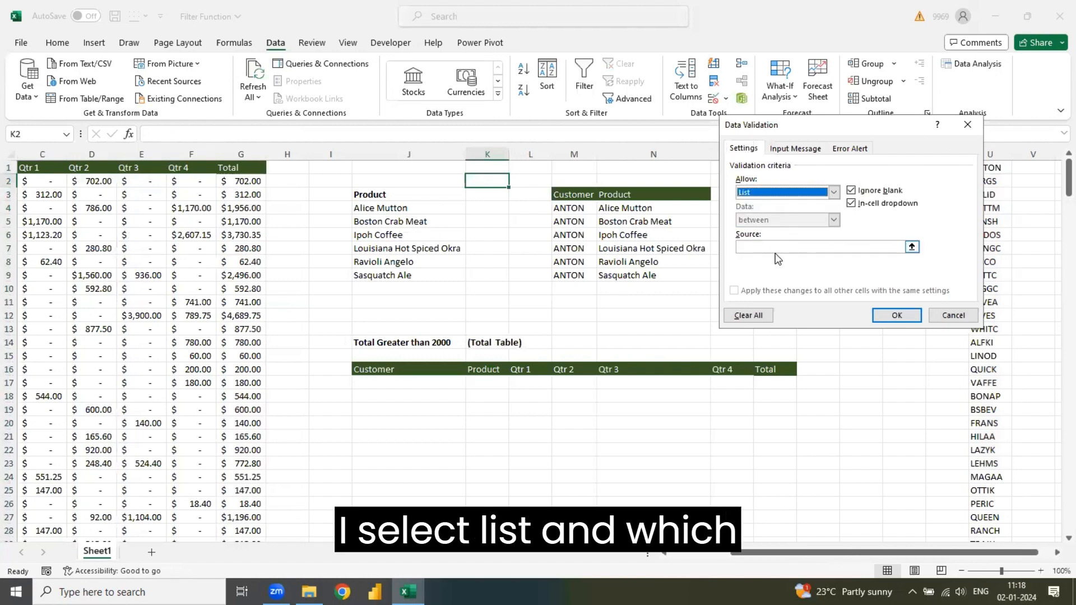
{"action": "left_click", "coordinate": [777, 247]}
{"action": "left_click", "coordinate": [1005, 167]}
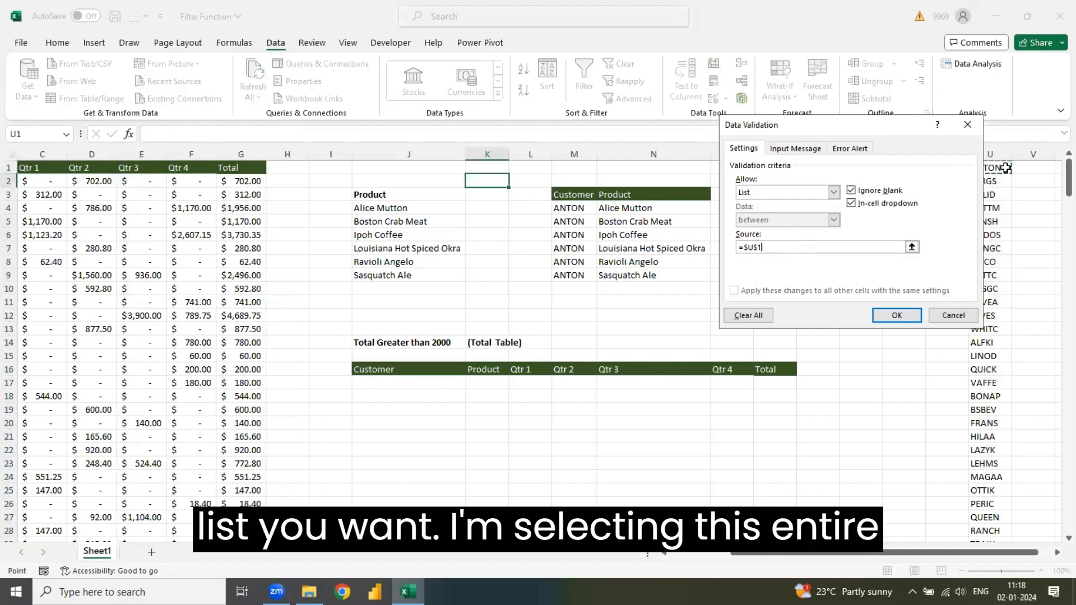
{"action": "left_click_drag", "start_coordinate": [1006, 168], "coordinate": [991, 530]}
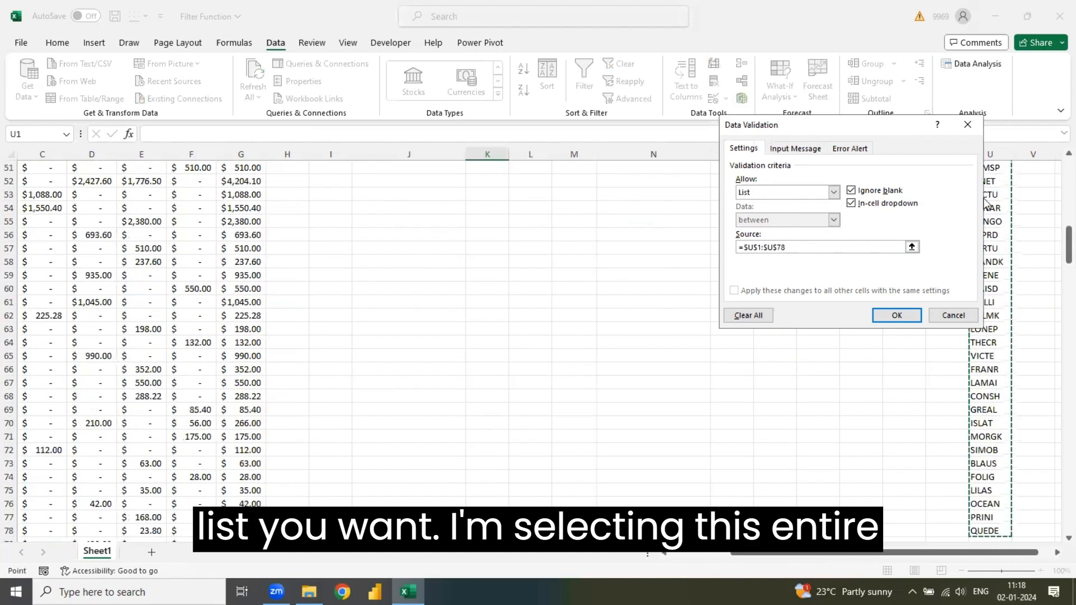
{"action": "left_click", "coordinate": [896, 315]}
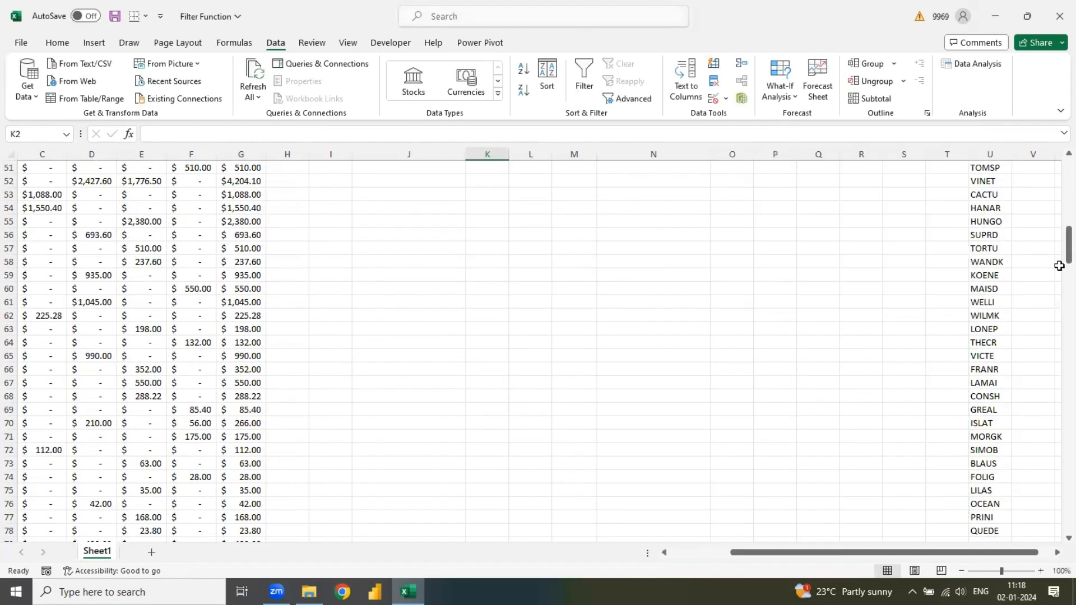
- Fill K2 with a light gold theme colour and check the choices in its dropdown list
{"action": "left_click_drag", "start_coordinate": [1068, 249], "coordinate": [1057, 48]}
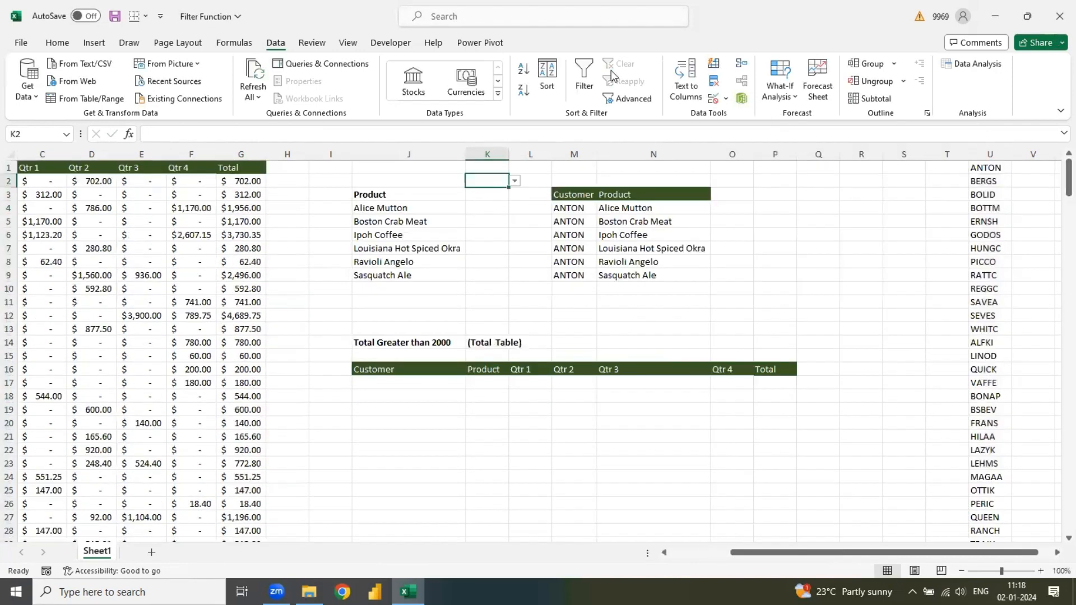
{"action": "left_click", "coordinate": [56, 43]}
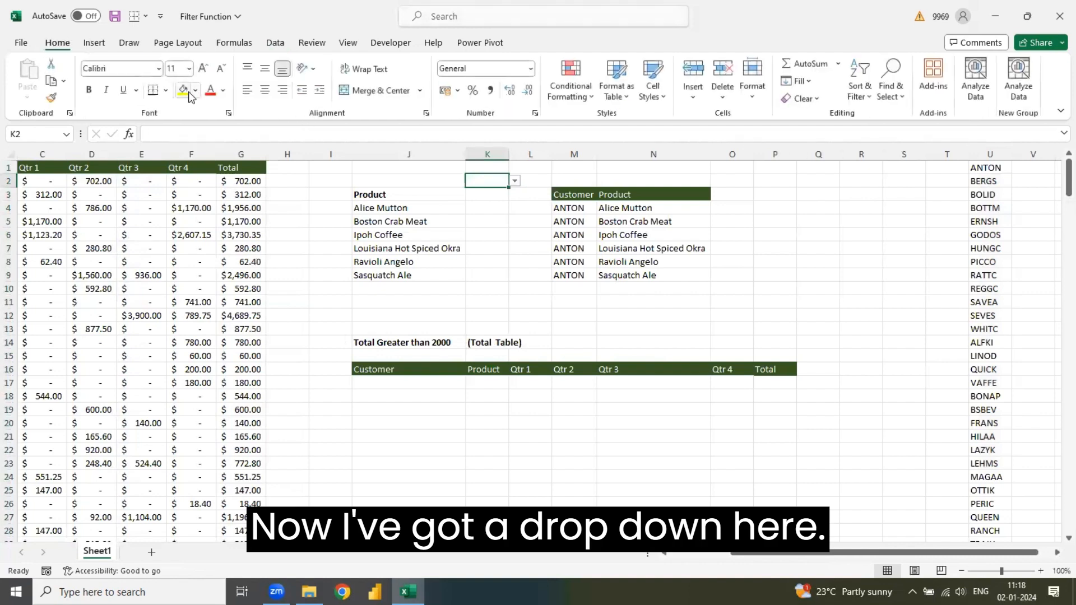
{"action": "left_click", "coordinate": [195, 90]}
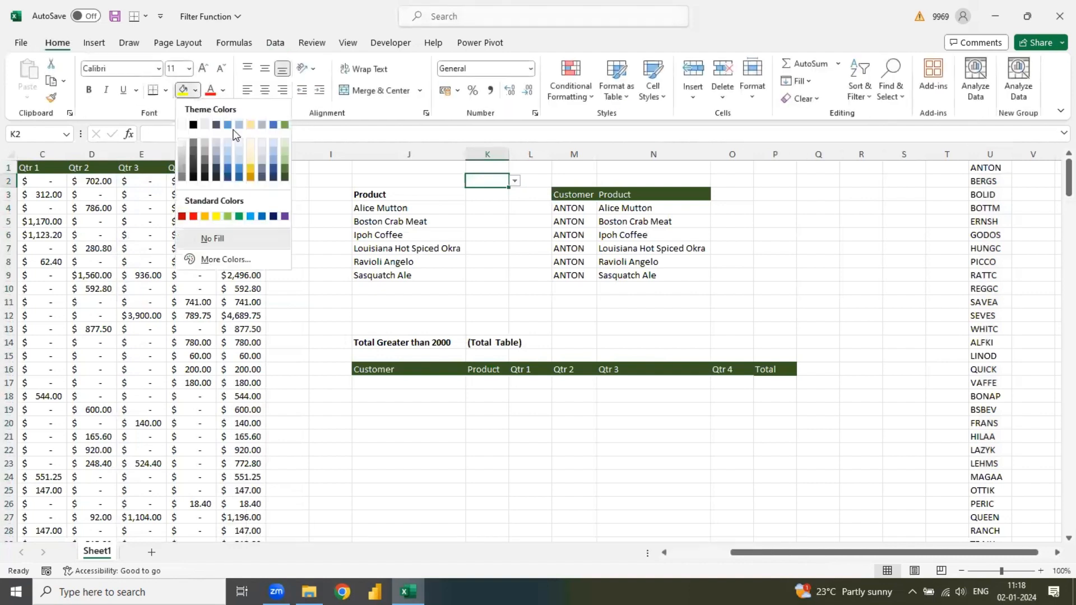
{"action": "left_click", "coordinate": [251, 162]}
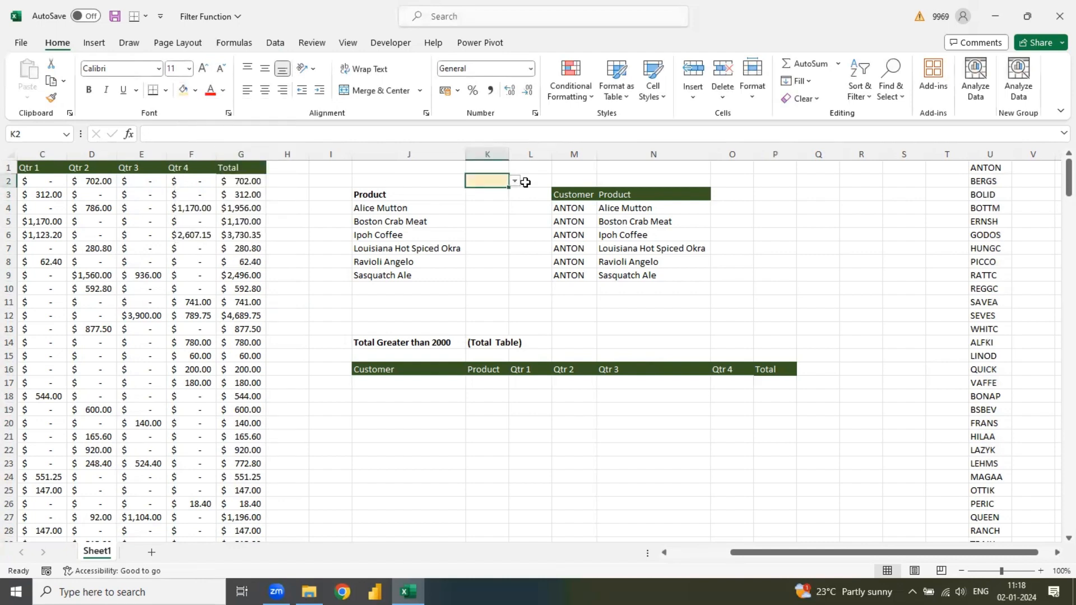
{"action": "left_click", "coordinate": [514, 180]}
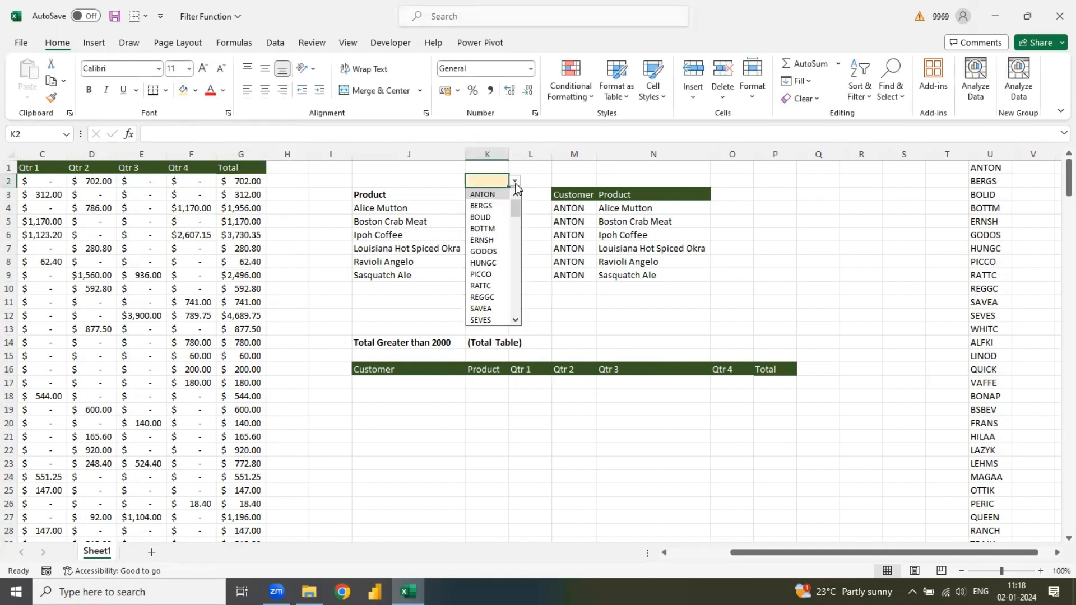
{"action": "left_click", "coordinate": [530, 261]}
{"action": "left_click", "coordinate": [375, 208]}
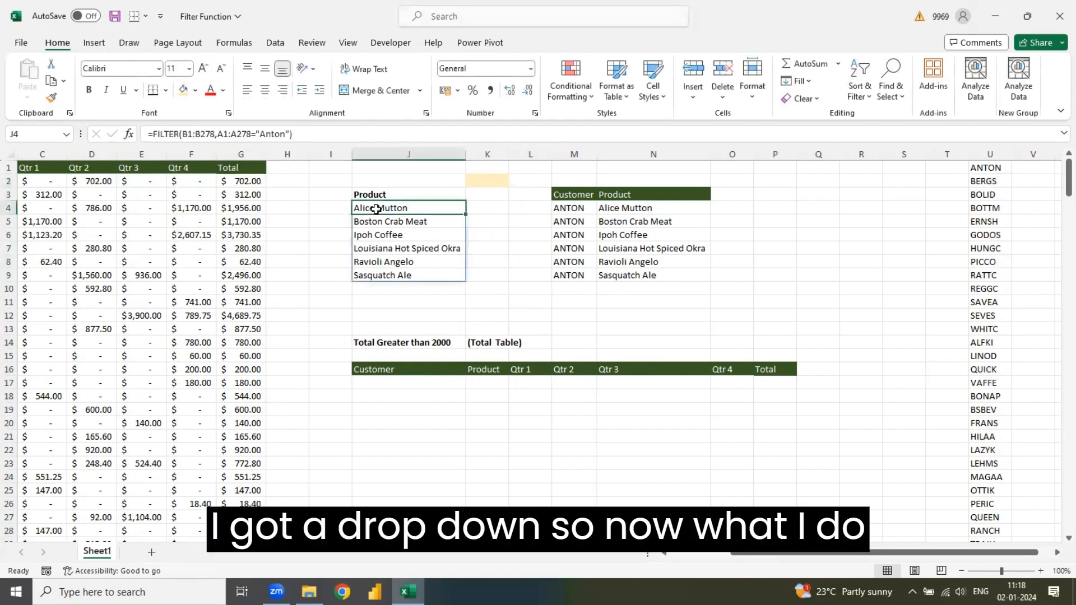
{"action": "double_click", "coordinate": [375, 208]}
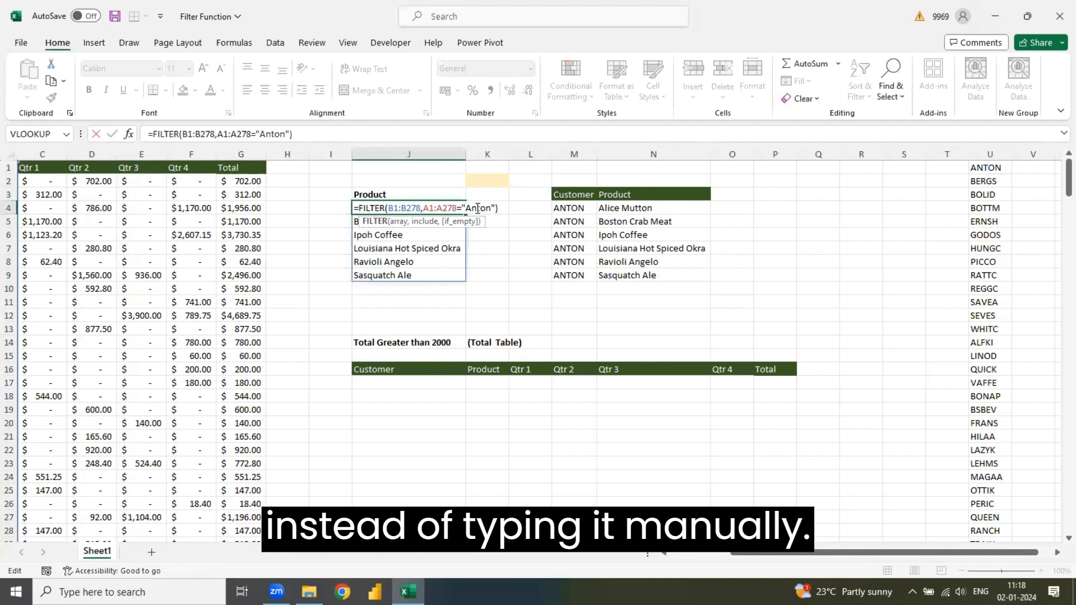
{"action": "key", "text": "Escape"}
{"action": "left_click", "coordinate": [584, 206]}
{"action": "double_click", "coordinate": [585, 208]}
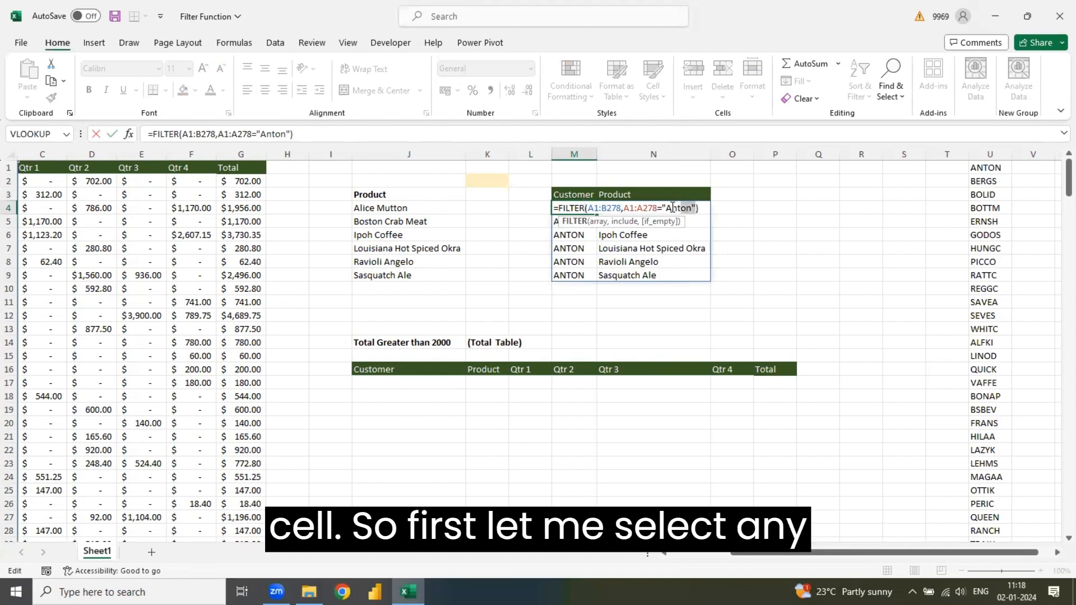
{"action": "key", "text": "Return"}
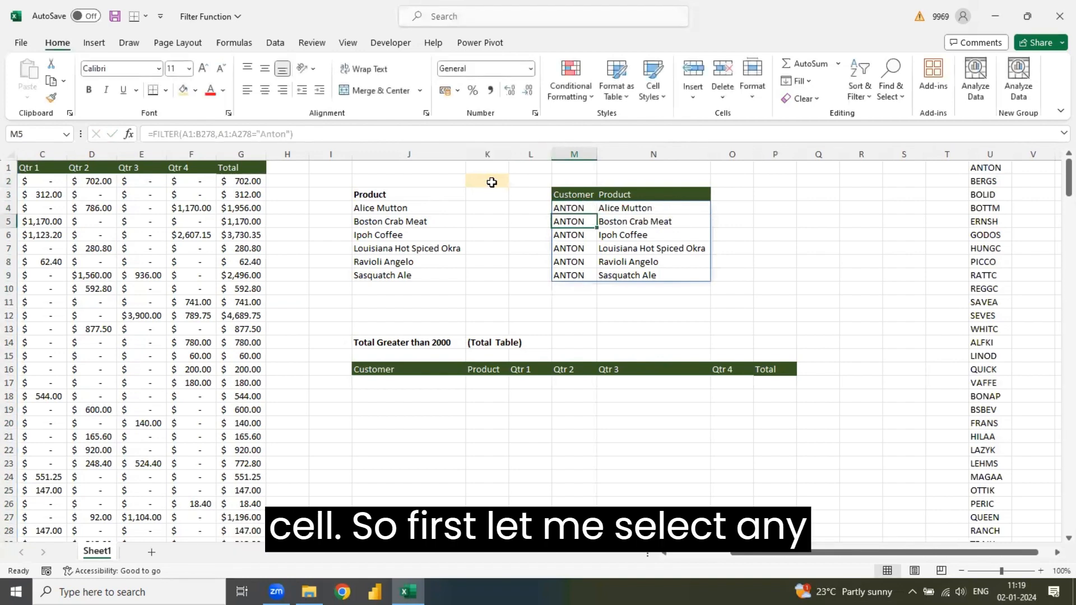
- Choose the customer listed in U3 from K2's dropdown list
{"action": "left_click", "coordinate": [493, 179]}
{"action": "left_click", "coordinate": [513, 181]}
{"action": "left_click", "coordinate": [493, 218]}
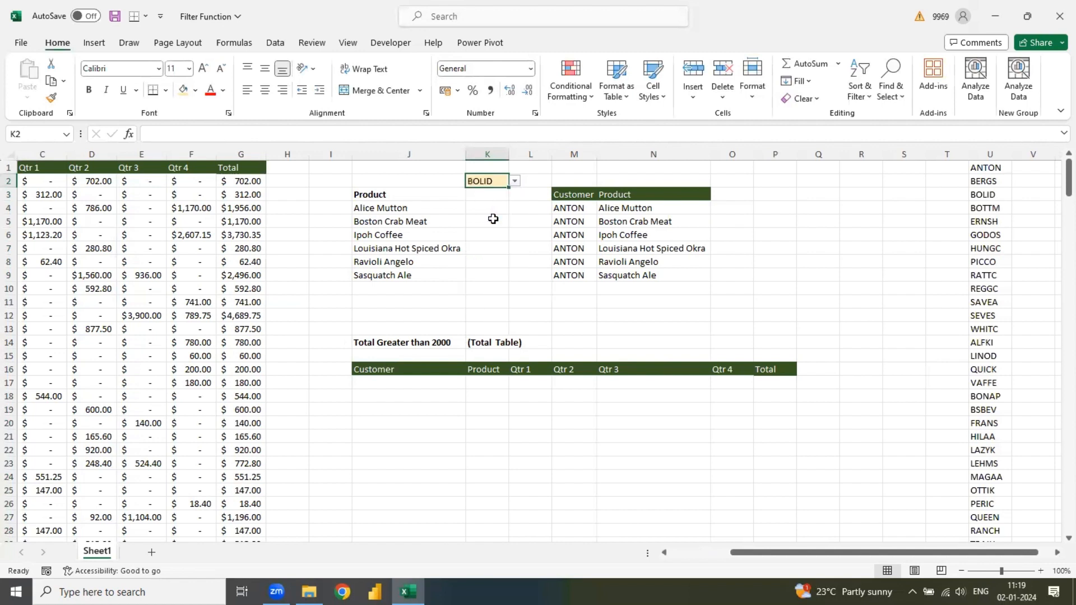
- Replace the quoted customer name in the M4 FILTER formula with a reference to K2
{"action": "left_click", "coordinate": [575, 200]}
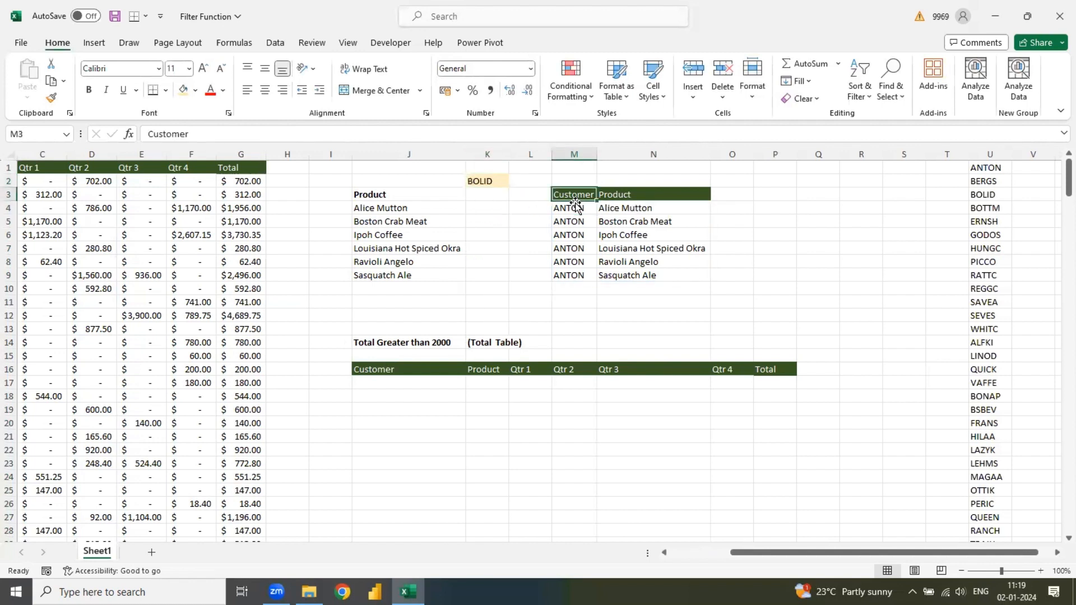
{"action": "double_click", "coordinate": [575, 208]}
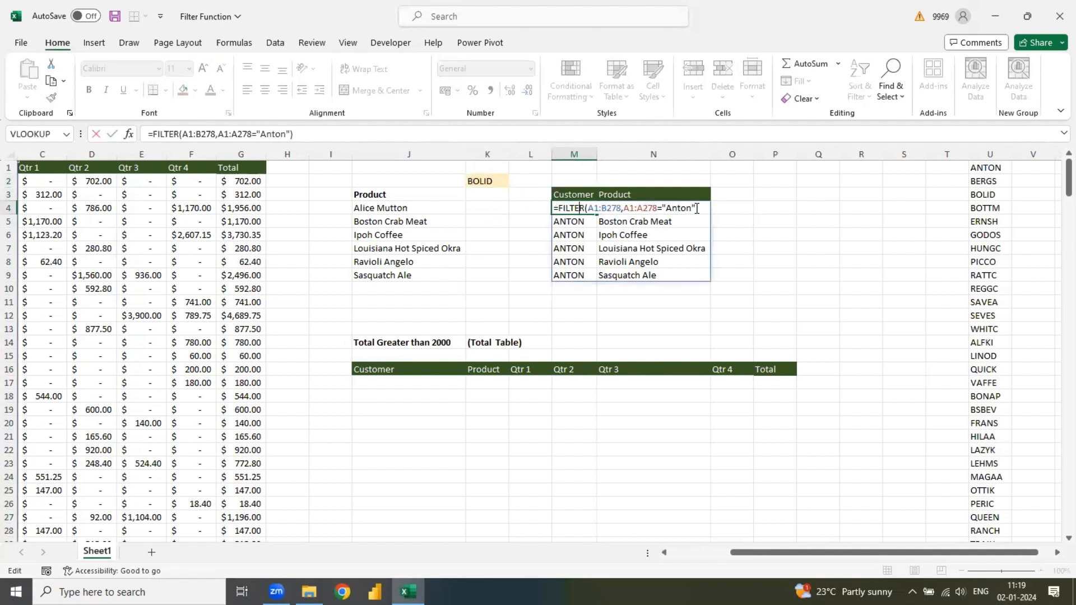
{"action": "left_click_drag", "start_coordinate": [697, 209], "coordinate": [661, 209]}
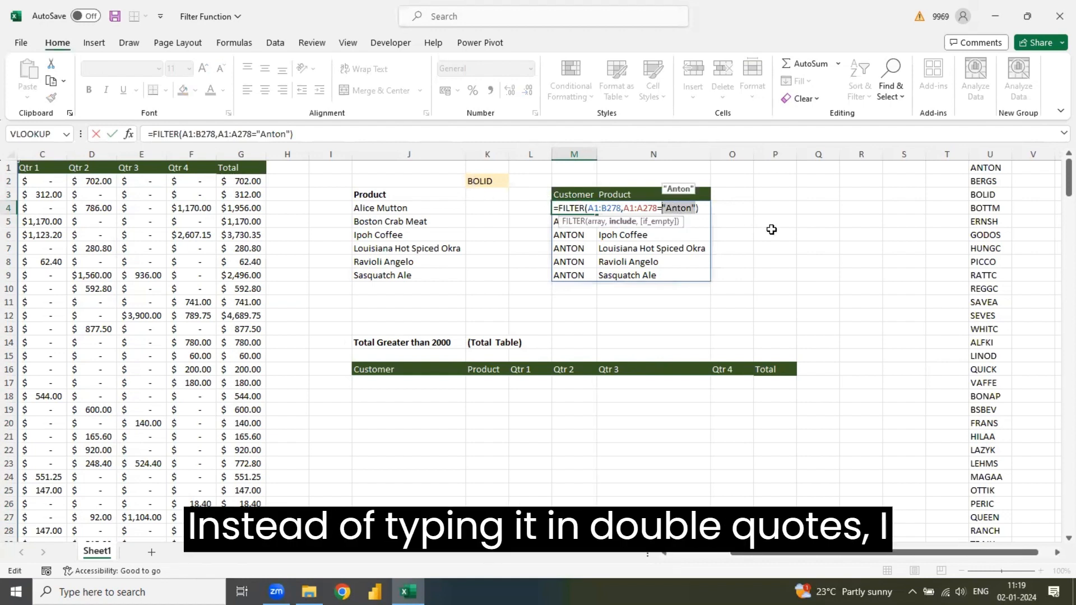
{"action": "left_click", "coordinate": [478, 180]}
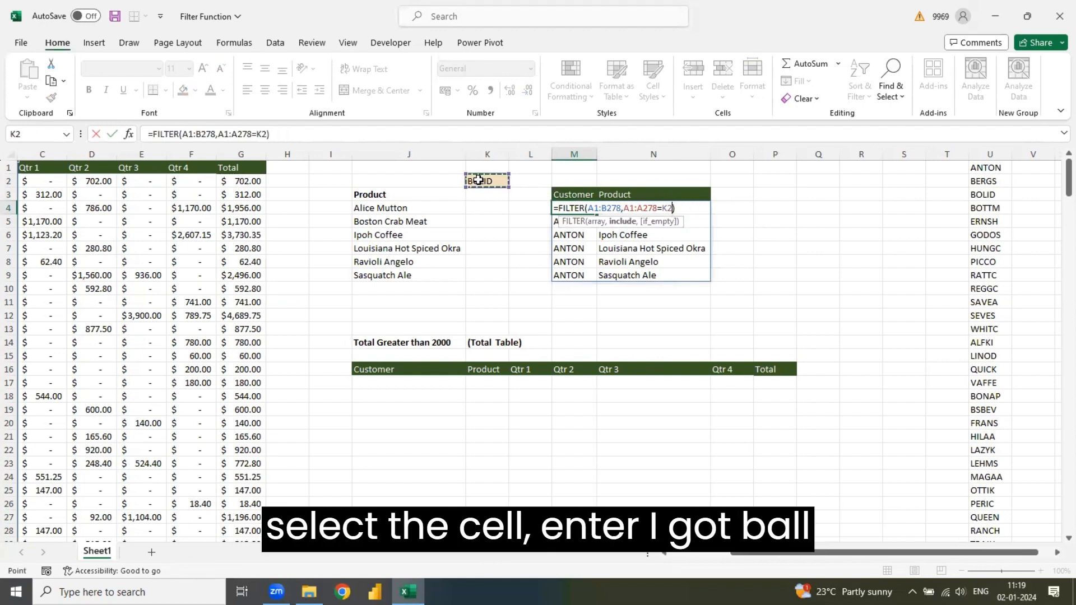
{"action": "key", "text": "Return"}
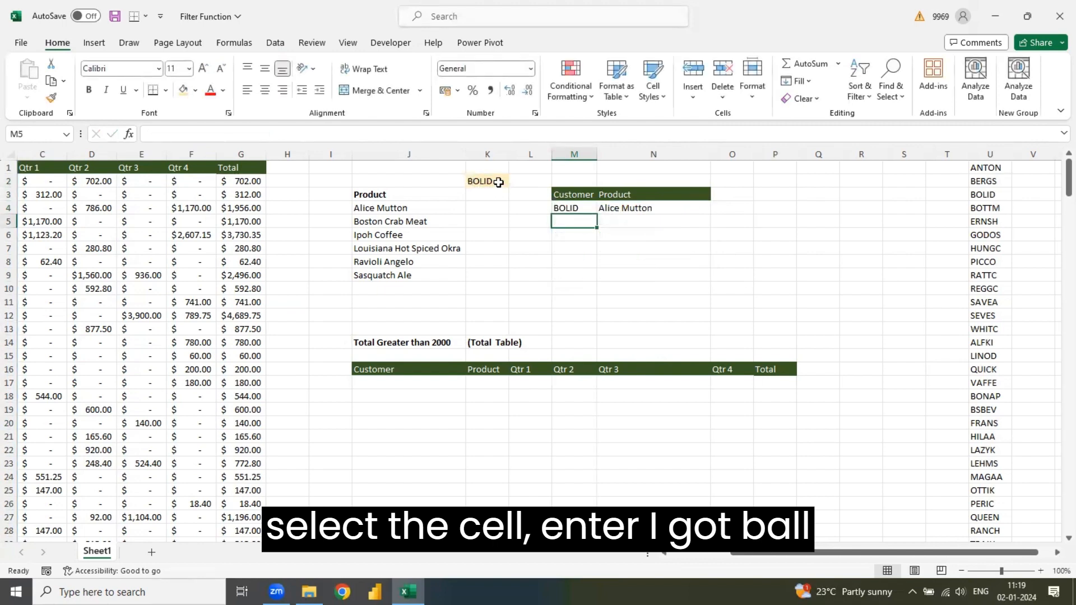
- Test the dropdown by switching K2 to the customers in U7, U11 and finally U1, and select M4 to view its formula
{"action": "left_click", "coordinate": [495, 181]}
{"action": "left_click", "coordinate": [514, 181]}
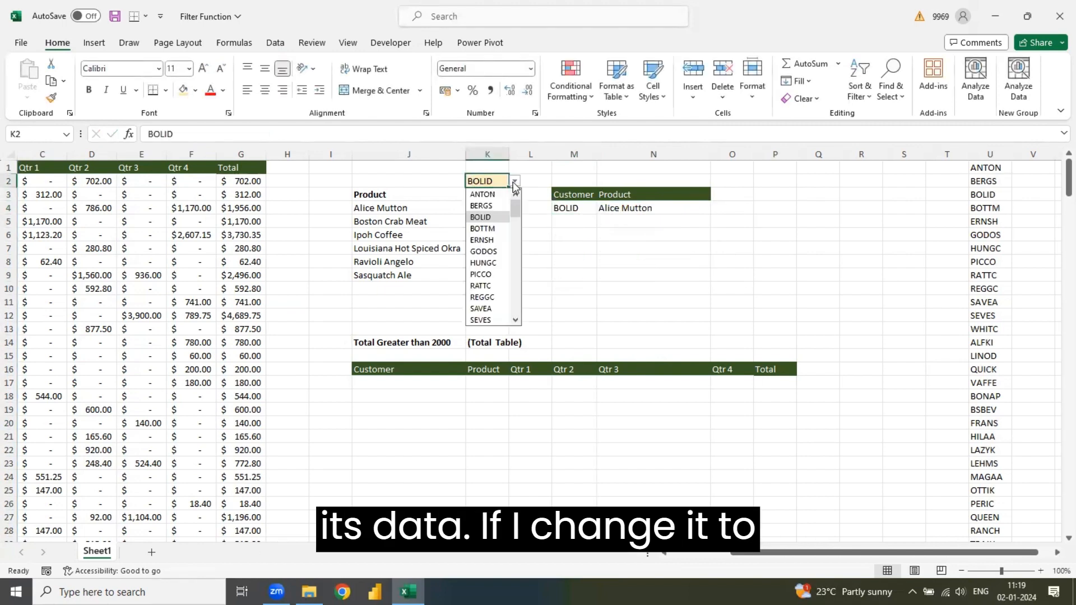
{"action": "left_click", "coordinate": [490, 263]}
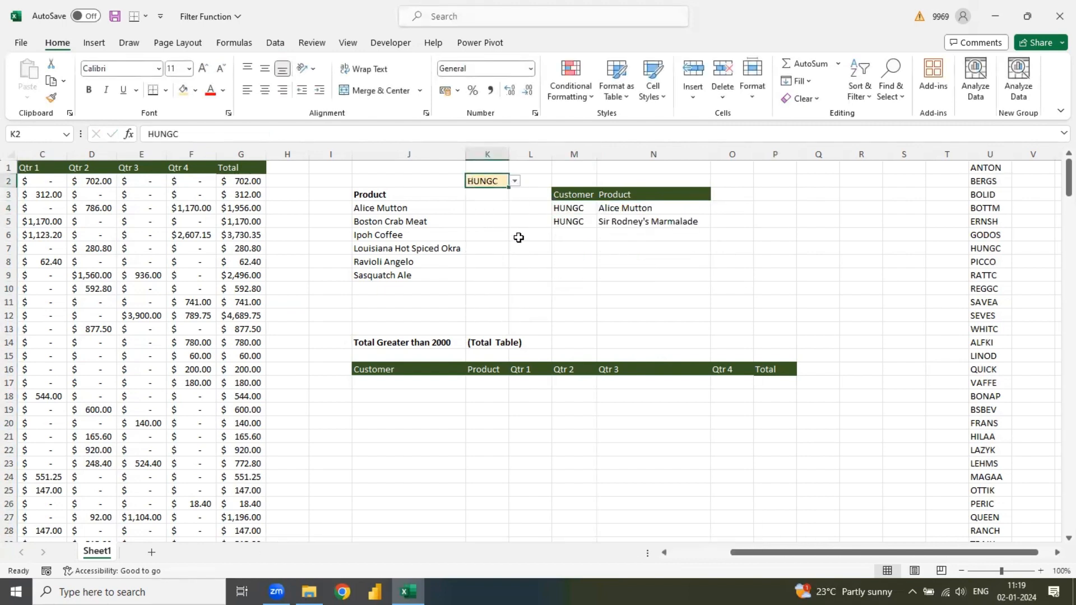
{"action": "left_click", "coordinate": [514, 182]}
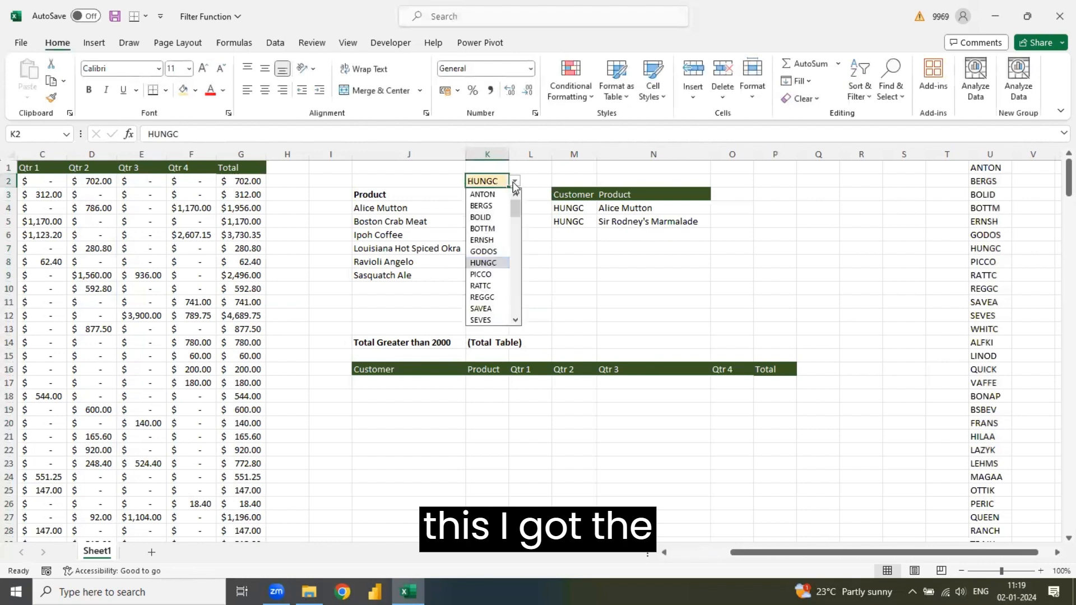
{"action": "left_click", "coordinate": [479, 309]}
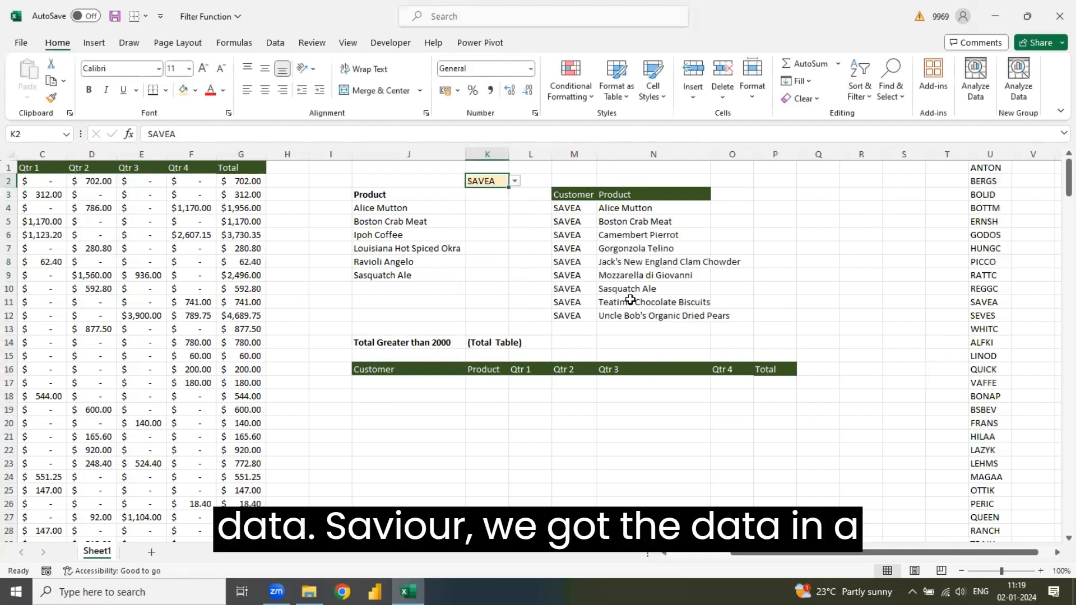
{"action": "left_click", "coordinate": [514, 181]}
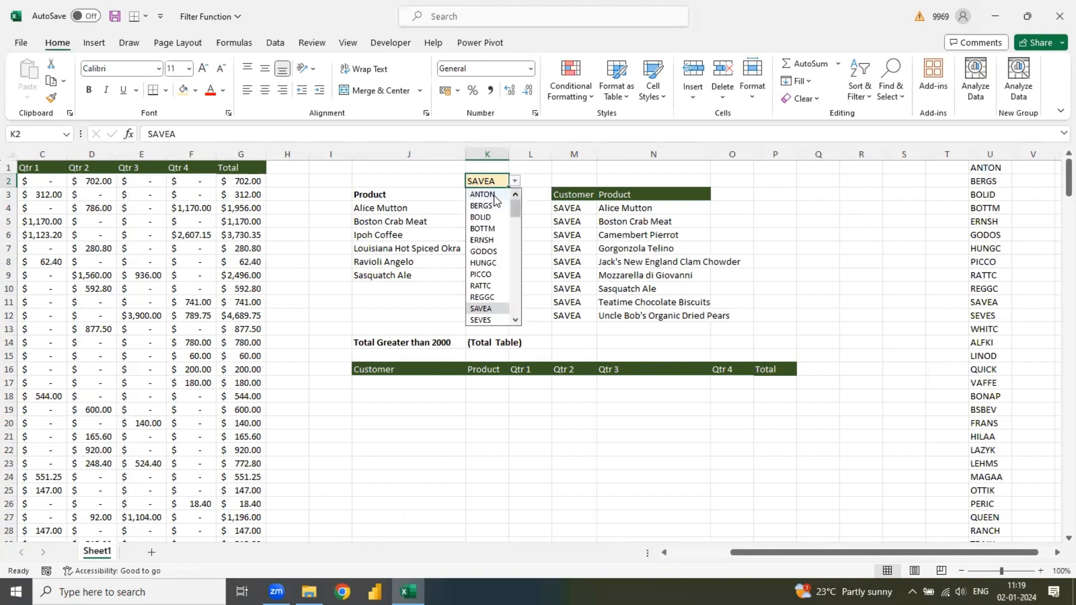
{"action": "left_click", "coordinate": [494, 194]}
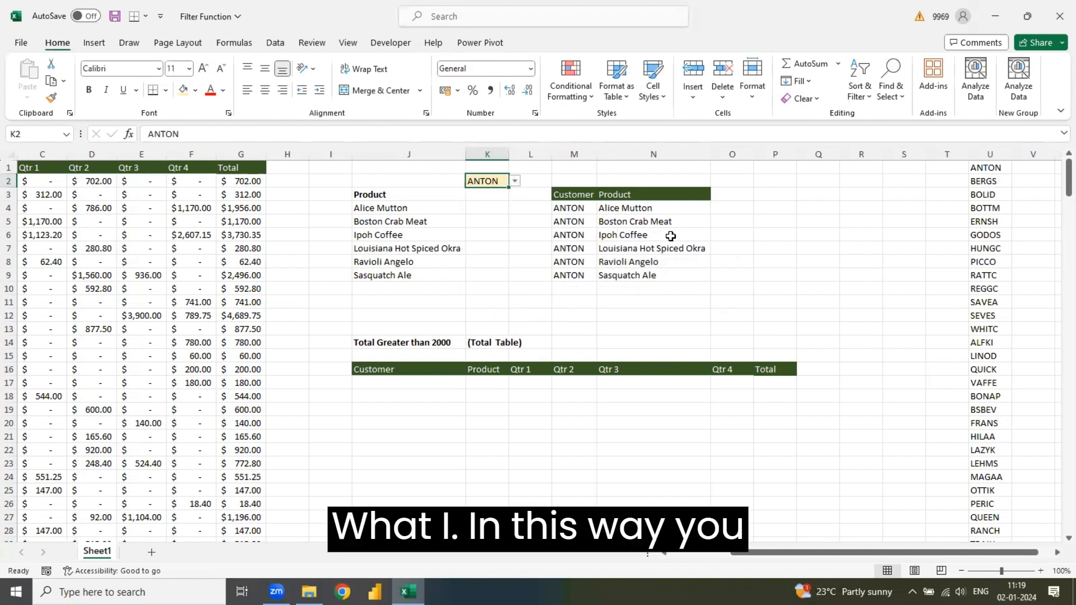
{"action": "double_click", "coordinate": [658, 208]}
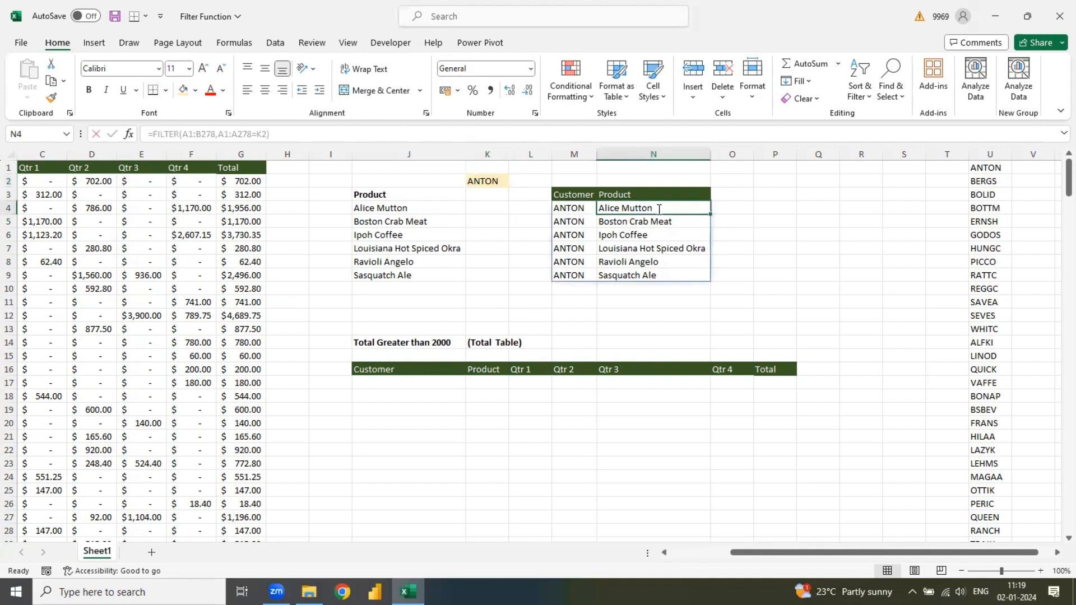
{"action": "left_click", "coordinate": [587, 212]}
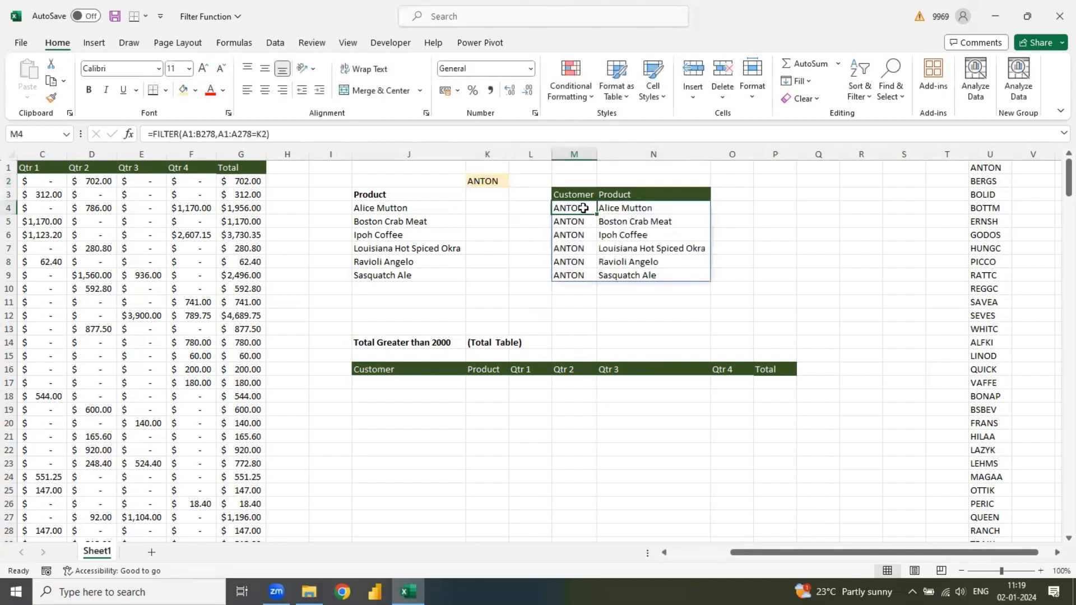
- Clear the customer from K2 and add "Select Customer" as the if_empty argument of the M4 FILTER formula
{"action": "left_click", "coordinate": [496, 181]}
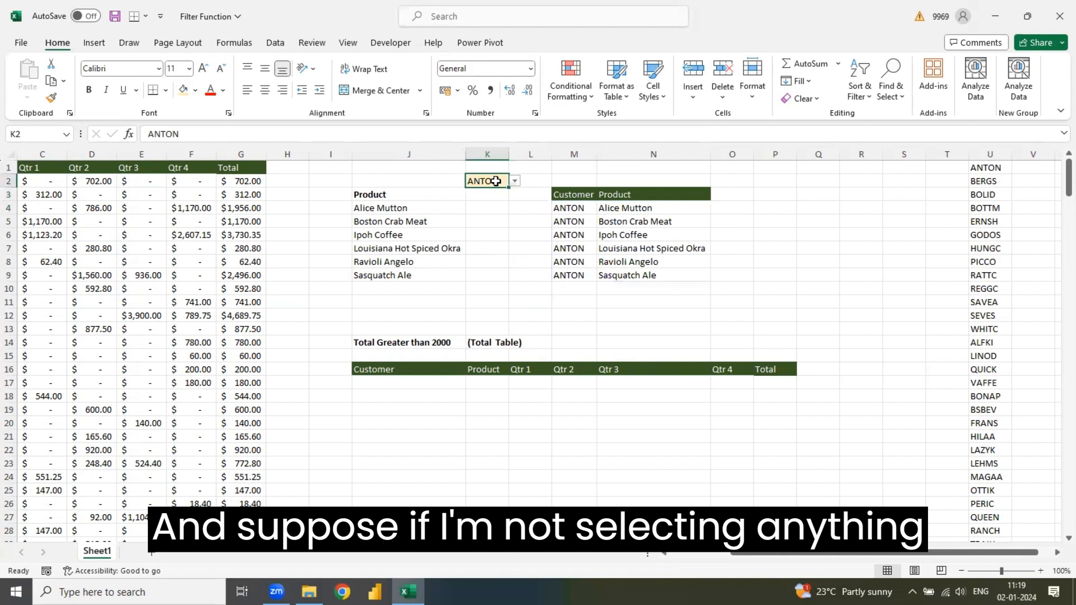
{"action": "key", "text": "Delete"}
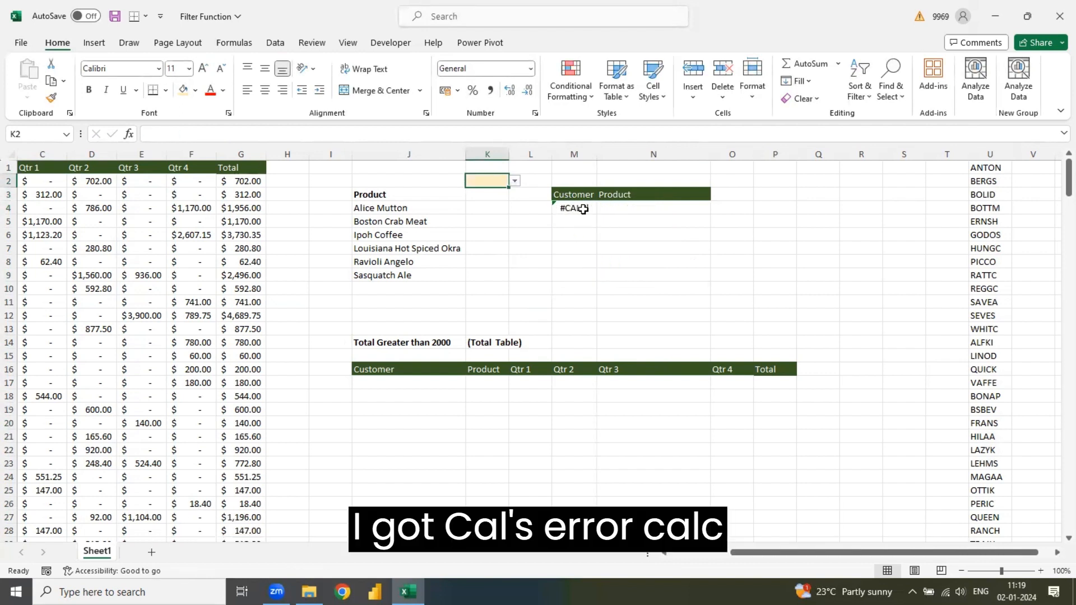
{"action": "double_click", "coordinate": [583, 209]}
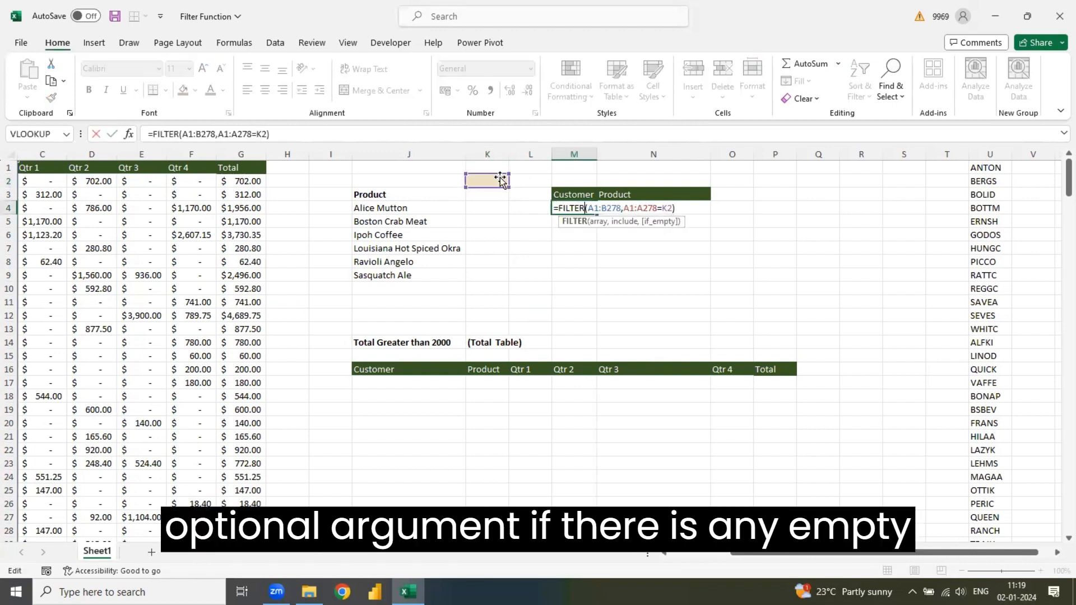
{"action": "left_click", "coordinate": [672, 209]}
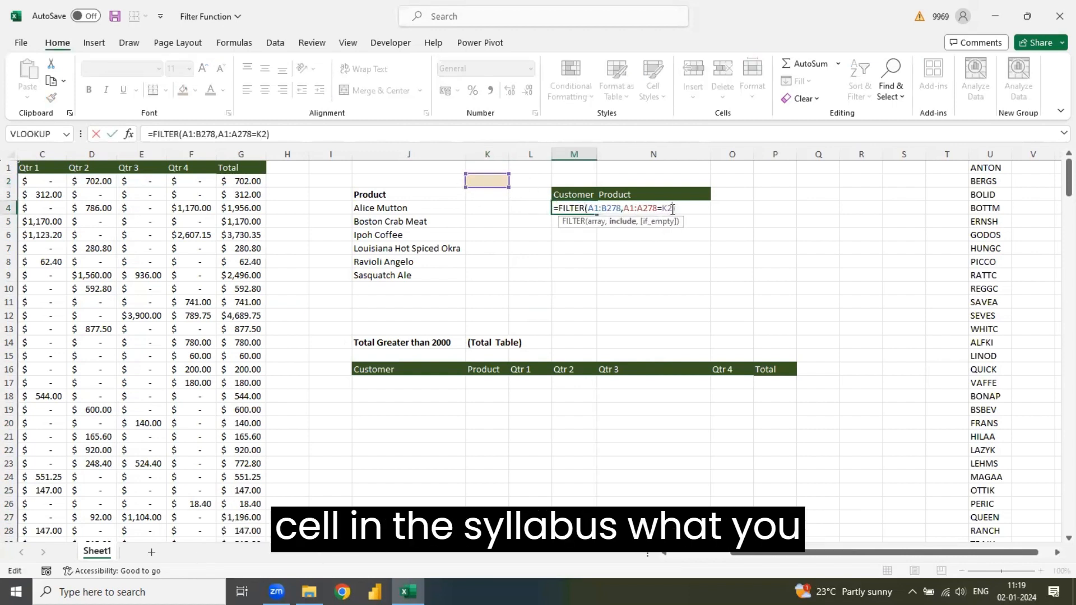
{"action": "type", "text": ","}
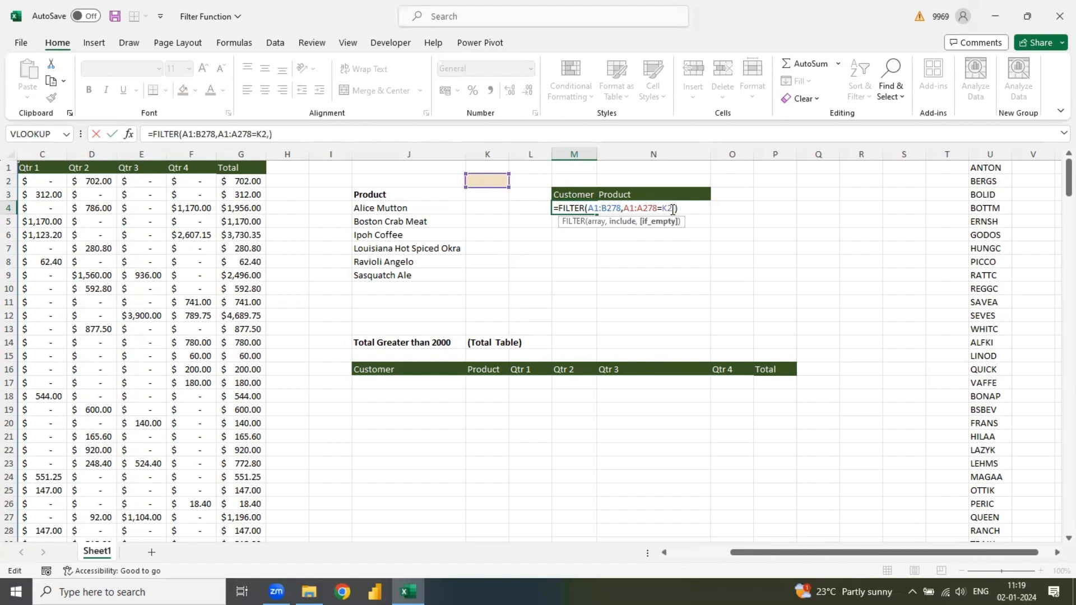
{"action": "type", "text": "\"Sele"}
{"action": "type", "text": "ct Cust"}
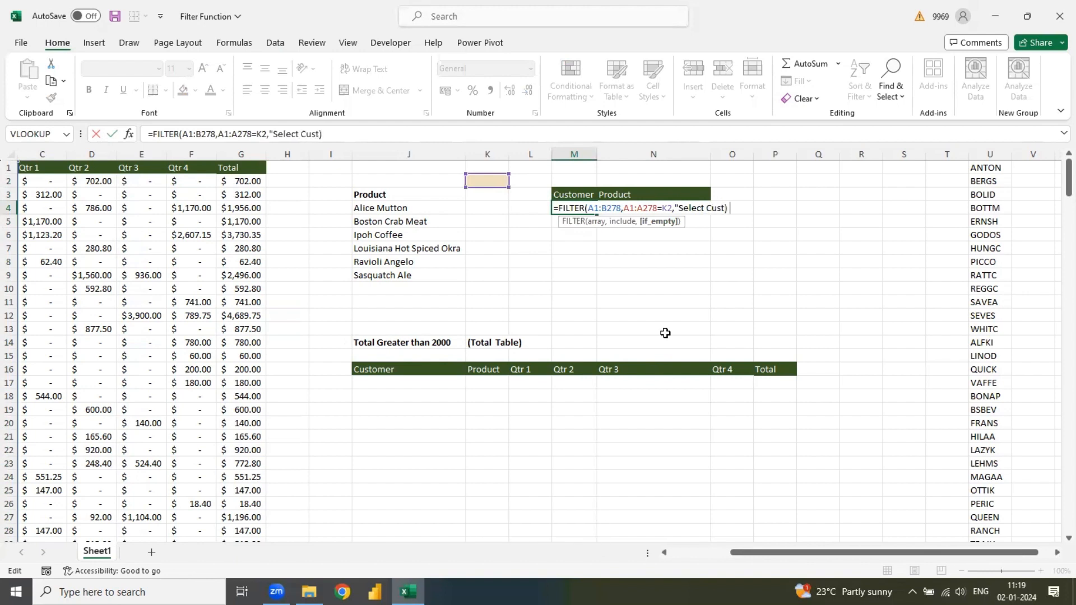
{"action": "type", "text": "omer"}
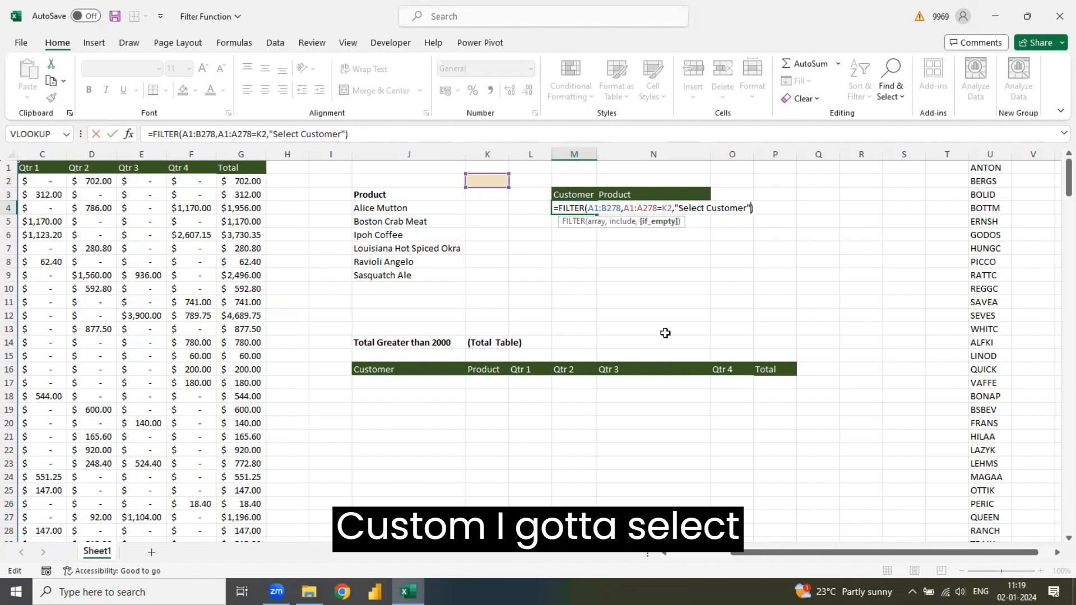
{"action": "type", "text": ")"}
{"action": "key", "text": "Return"}
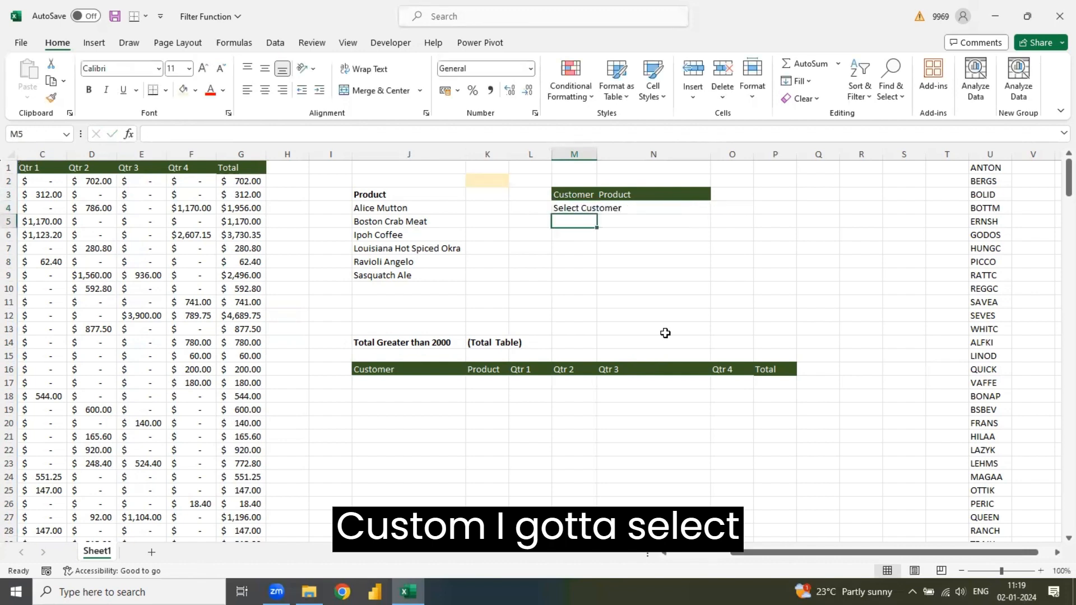
- Choose the customer listed in U4 from K2's dropdown list
{"action": "left_click", "coordinate": [498, 183]}
{"action": "left_click", "coordinate": [517, 183]}
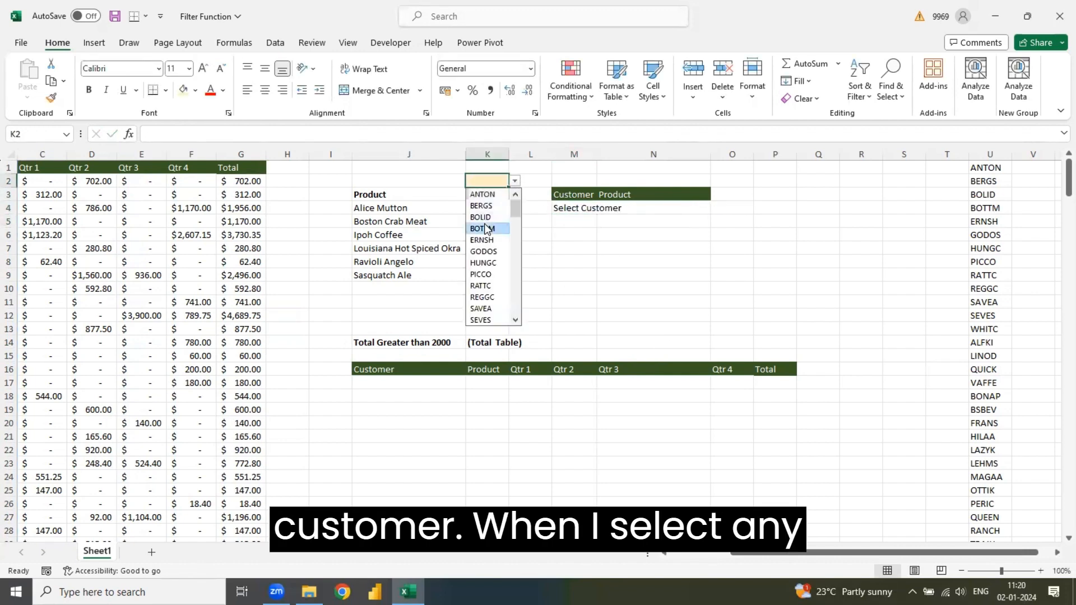
{"action": "left_click", "coordinate": [485, 228]}
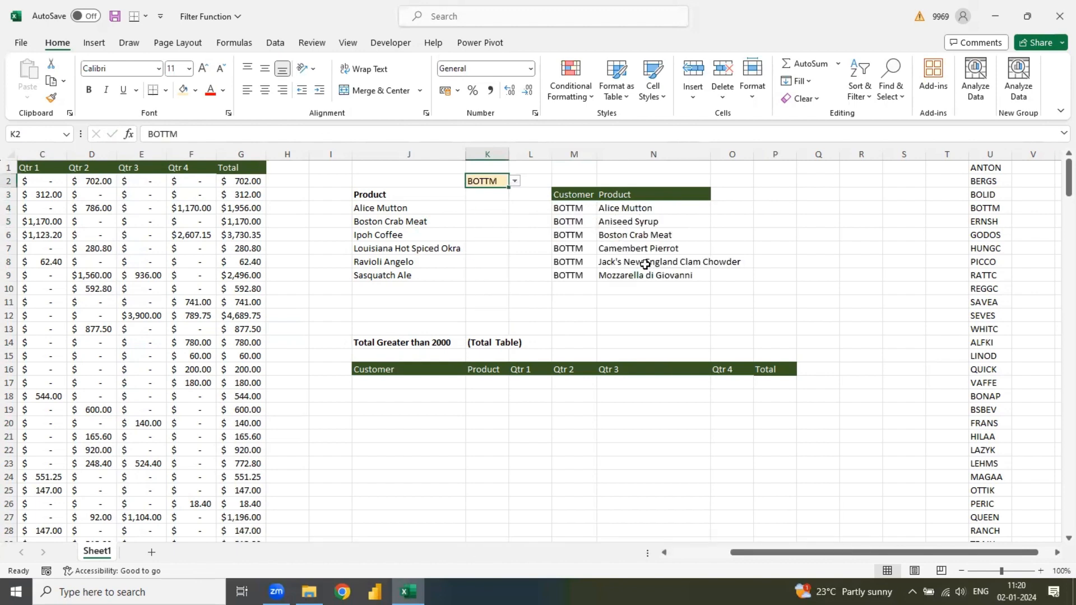
- Start a FILTER formula in J17, below the Customer header of the total table, with A1:G278 as the array
{"action": "left_click", "coordinate": [242, 259]}
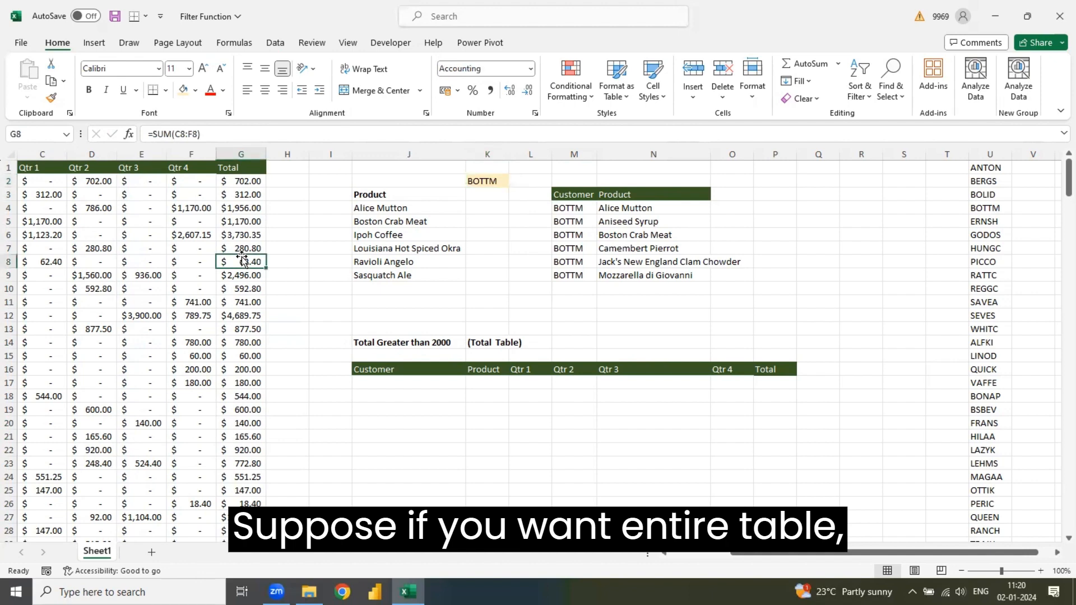
{"action": "key", "text": "Left"}
{"action": "key", "text": "Left"}
{"action": "key", "text": "Left"}
{"action": "key", "text": "Left"}
{"action": "key", "text": "Left"}
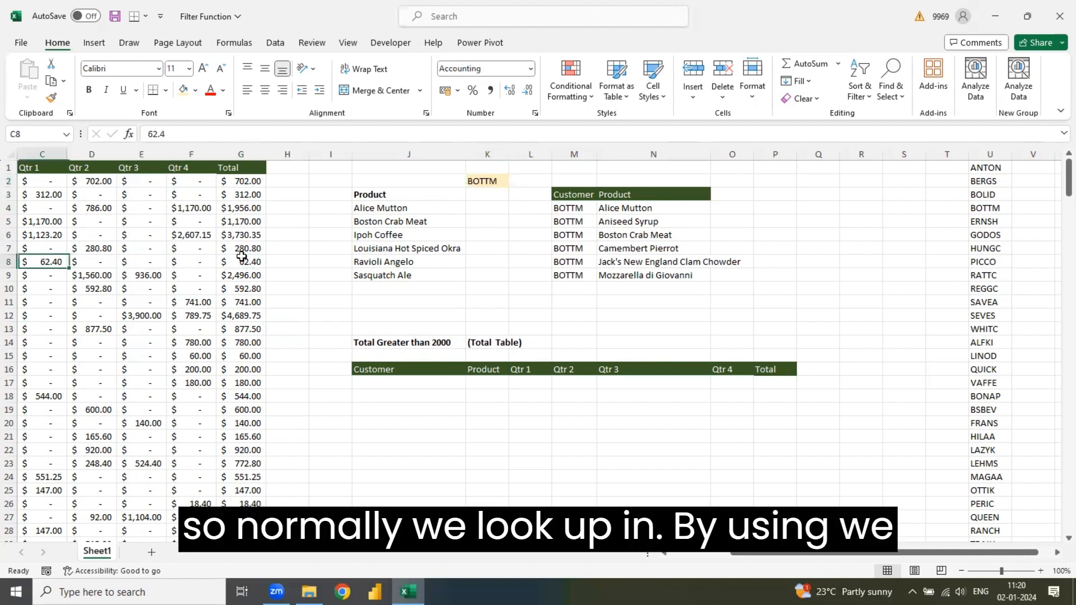
{"action": "key", "text": "Left"}
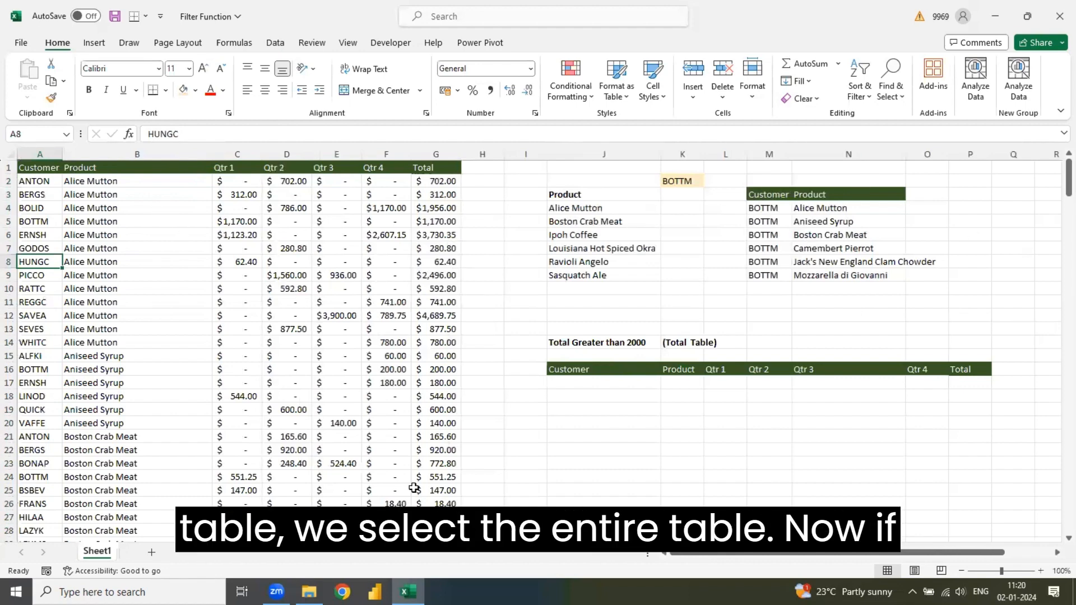
{"action": "left_click", "coordinate": [578, 344]}
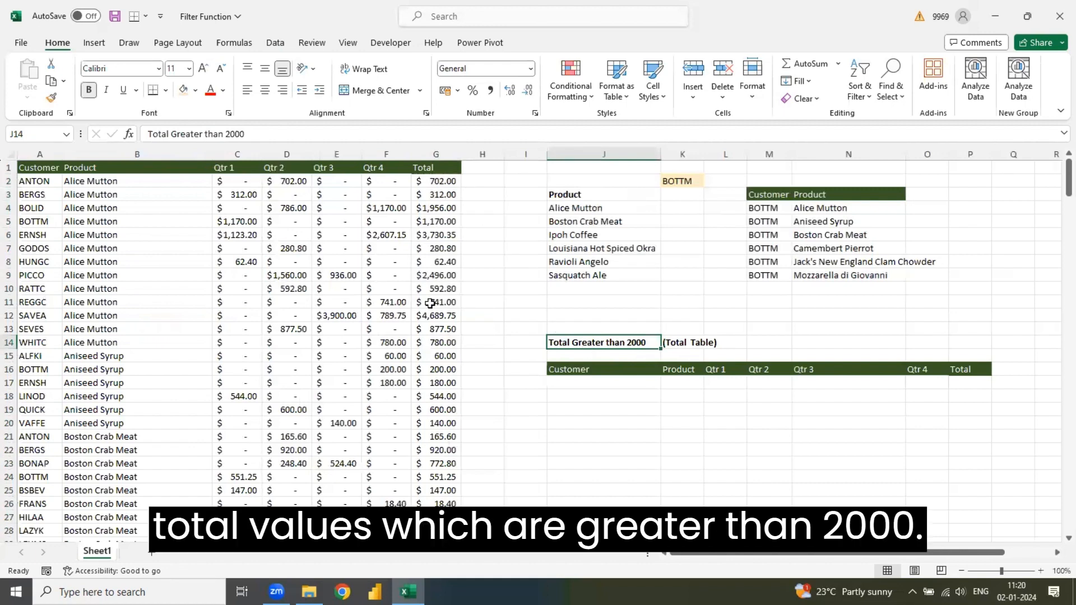
{"action": "left_click", "coordinate": [620, 378]}
{"action": "type", "text": "=filt"}
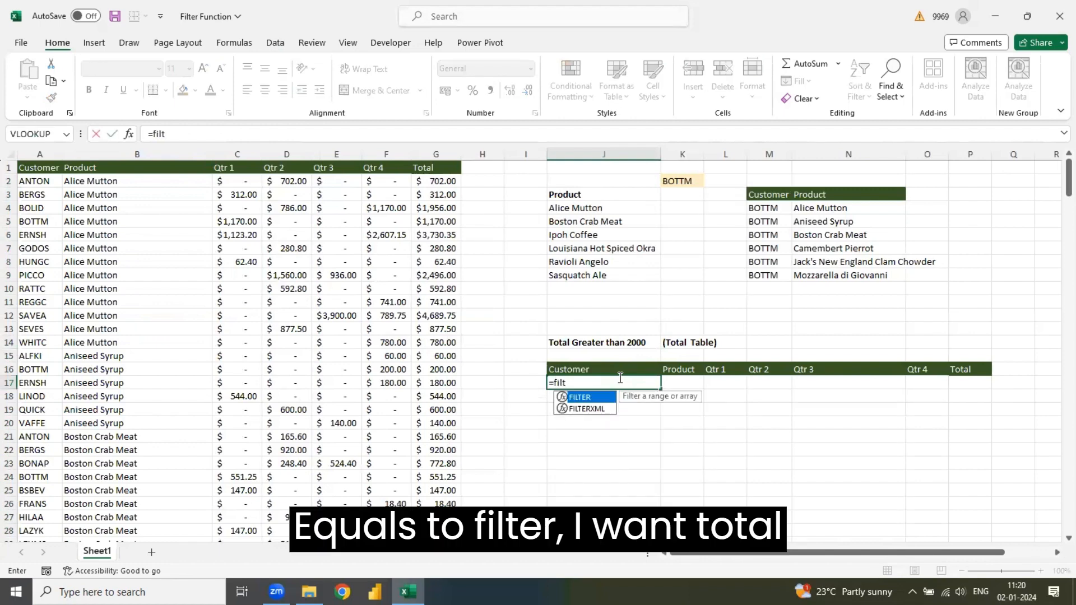
{"action": "key", "text": "Tab"}
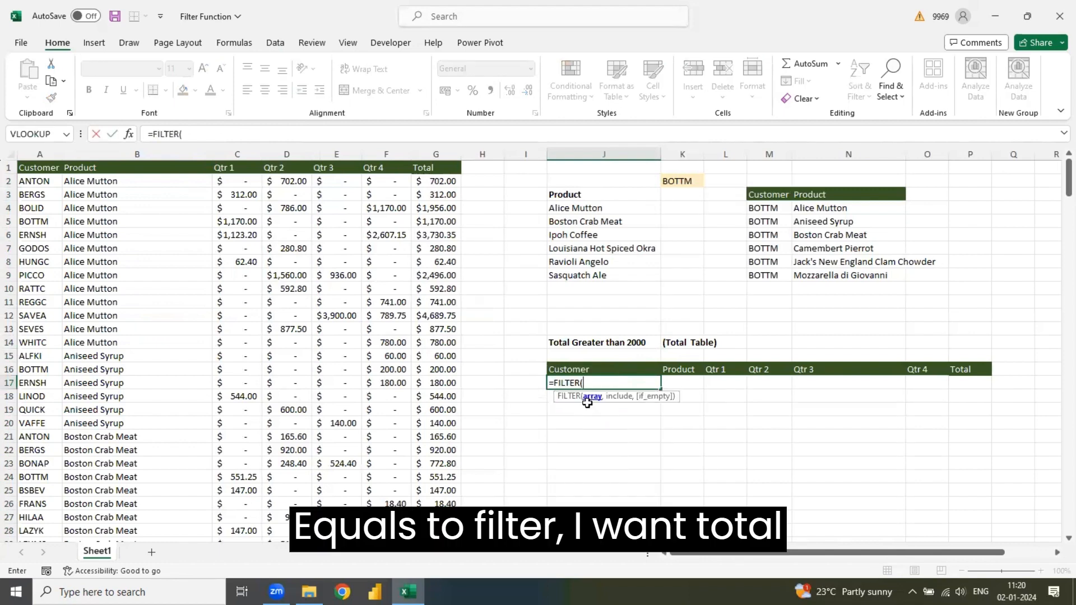
{"action": "left_click", "coordinate": [40, 167]}
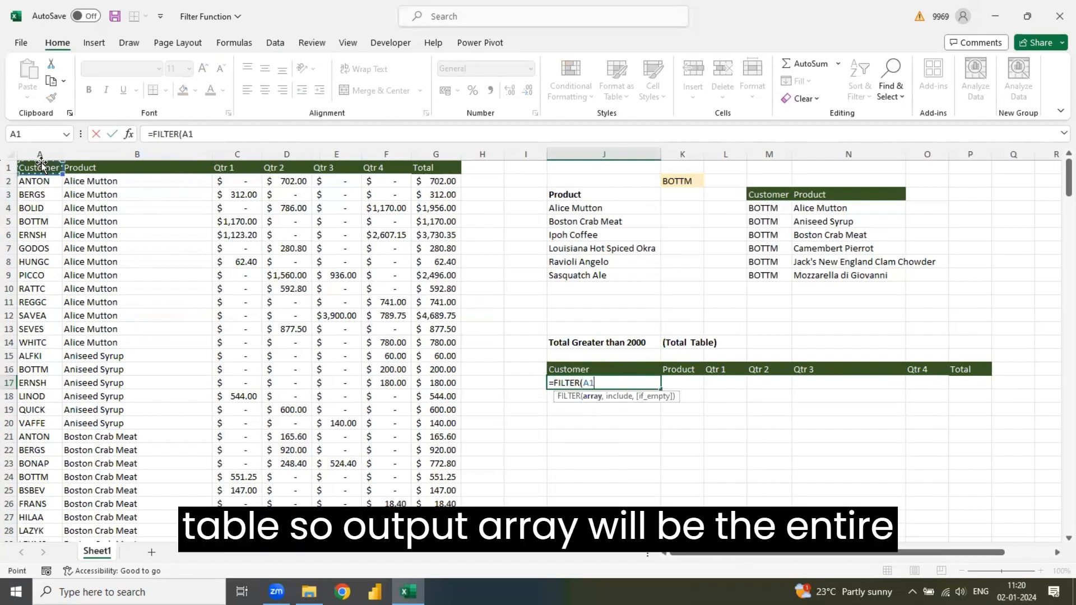
{"action": "key", "text": "ctrl+shift+Down"}
{"action": "key", "text": "ctrl+shift+Right"}
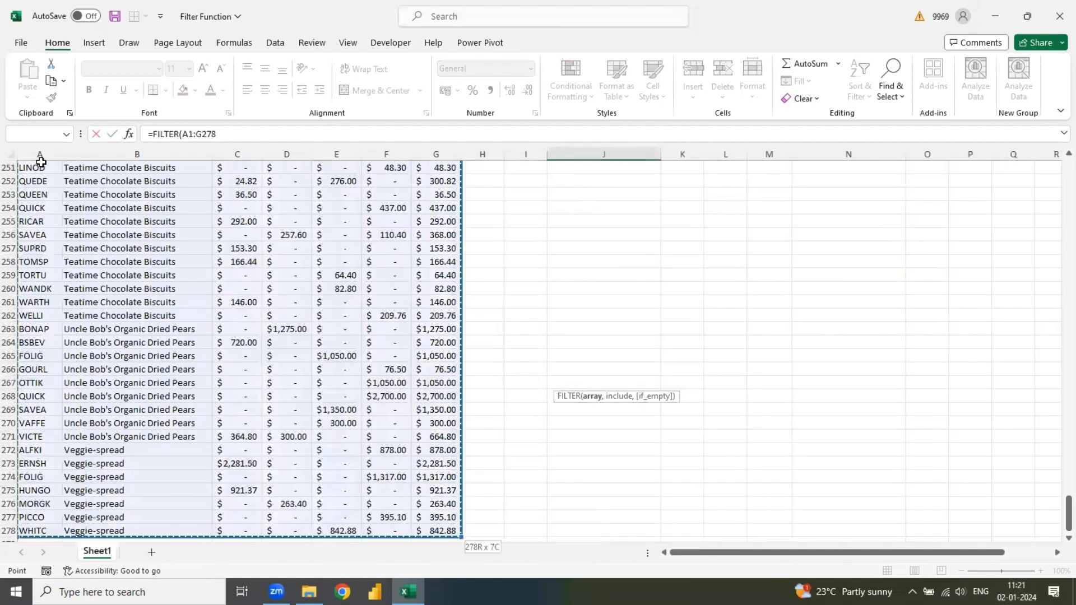
{"action": "left_click_drag", "start_coordinate": [1056, 516], "coordinate": [1058, 66]}
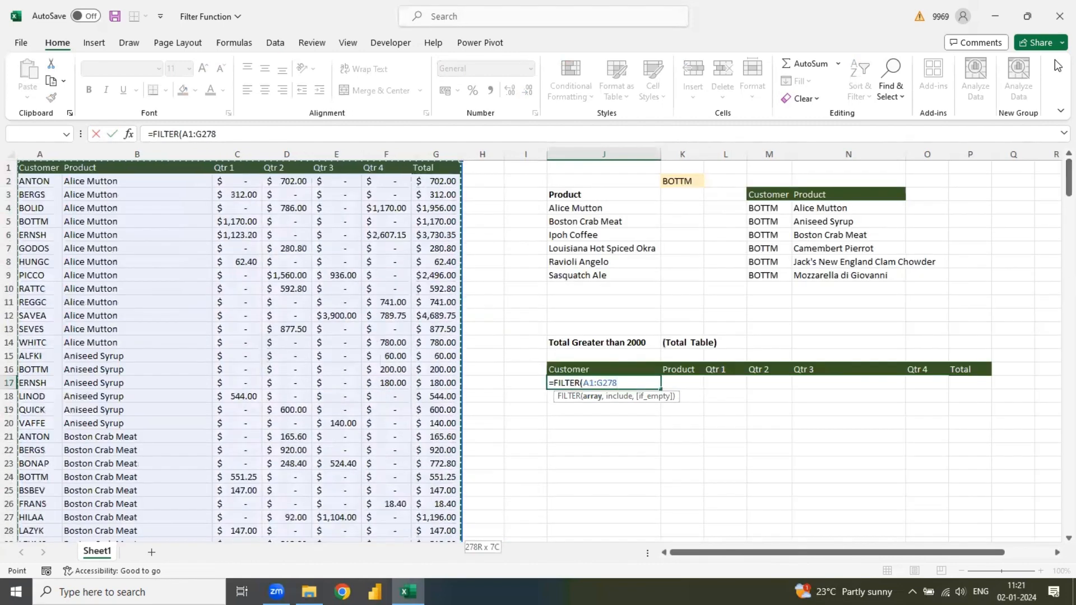
{"action": "type", "text": ","}
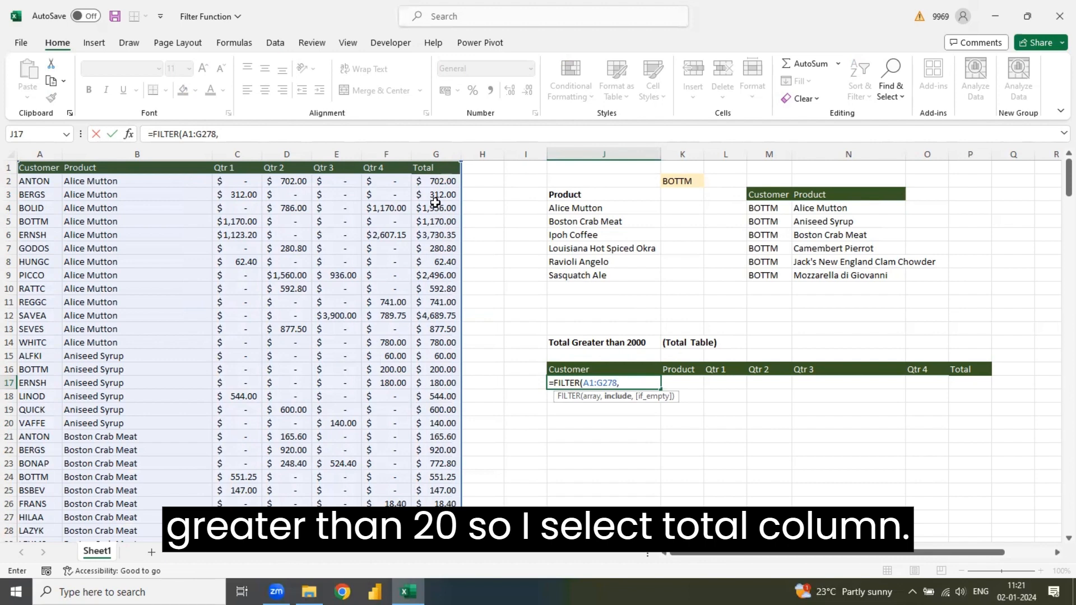
- Complete the J17 FILTER formula with the include condition G1:G278>2000
{"action": "left_click", "coordinate": [431, 168]}
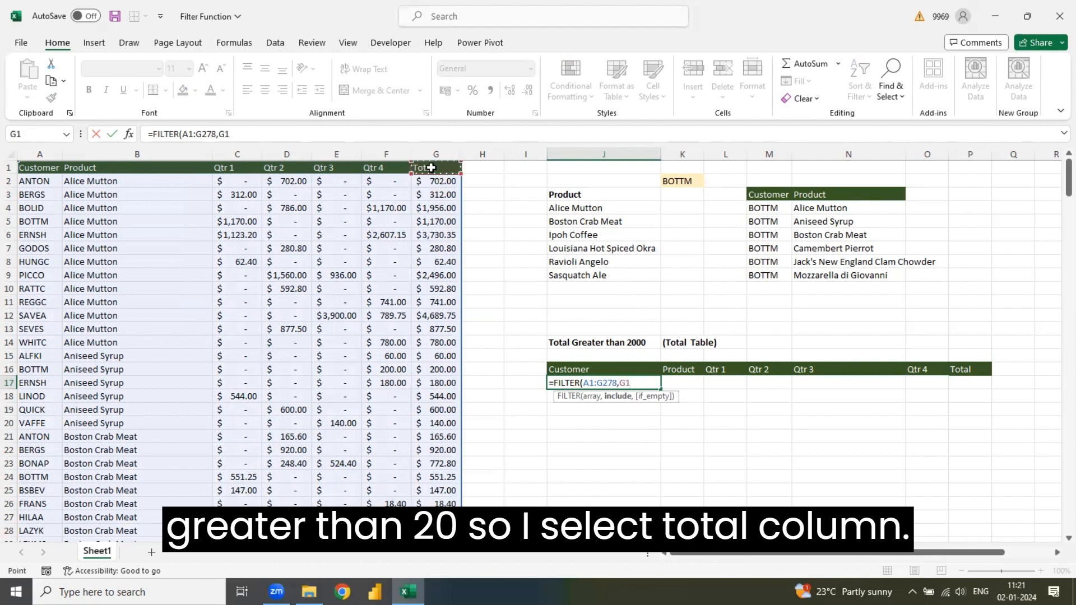
{"action": "key", "text": "ctrl+shift+Down"}
{"action": "type", "text": ">2000"}
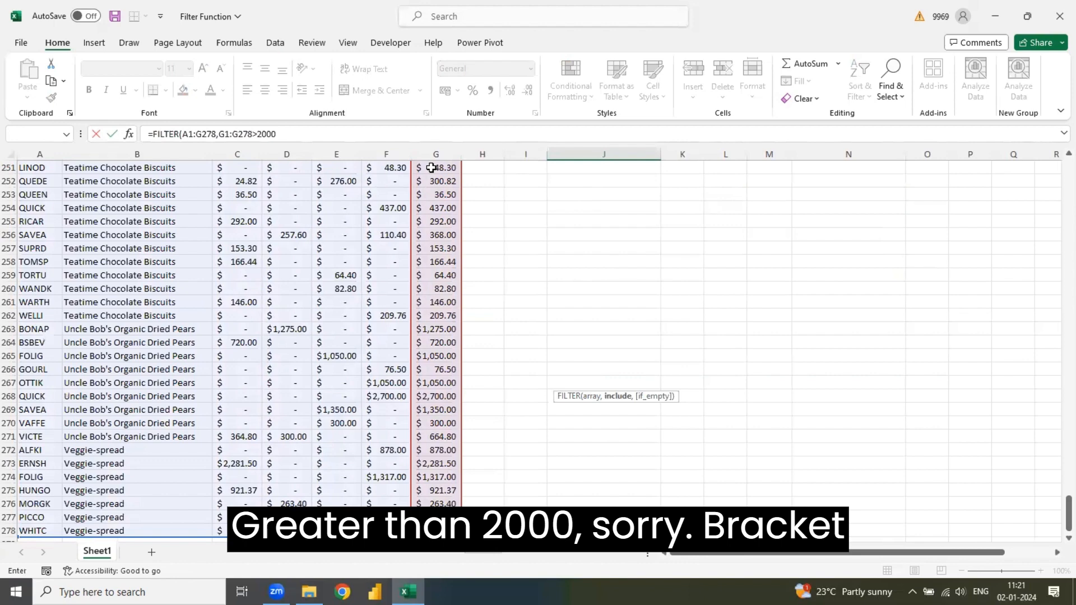
{"action": "type", "text": ")"}
{"action": "key", "text": "Return"}
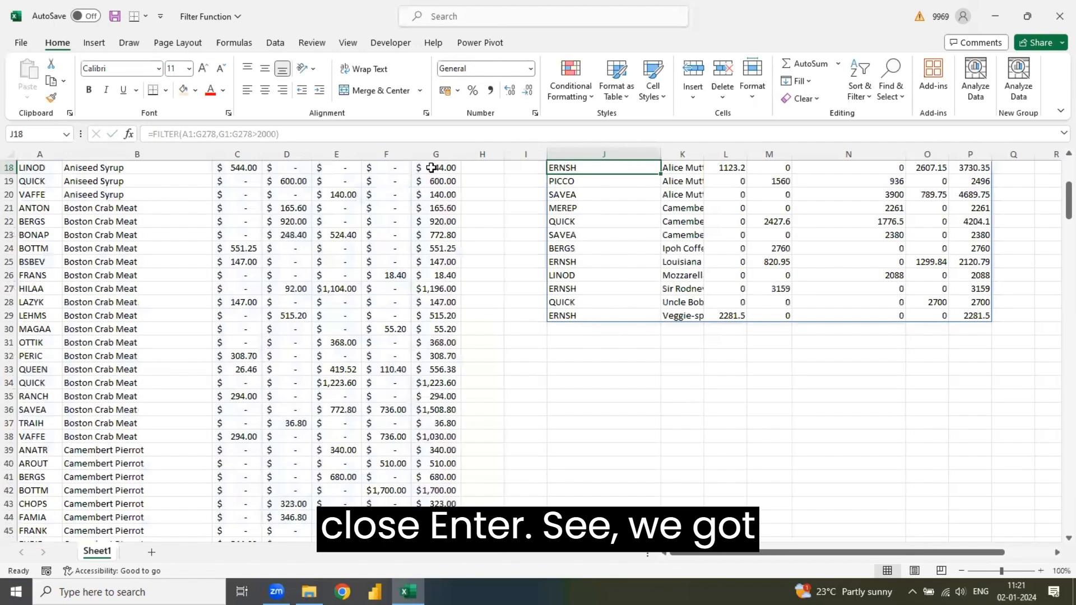
- Exclude the header row from the array in the J17 FILTER formula by changing it to A2:G278
{"action": "key", "text": "Up"}
{"action": "key", "text": "Up"}
{"action": "key", "text": "Up"}
{"action": "key", "text": "Up"}
{"action": "key", "text": "Up"}
{"action": "key", "text": "Up"}
{"action": "key", "text": "Up"}
{"action": "key", "text": "Up"}
{"action": "key", "text": "Up"}
{"action": "key", "text": "Up"}
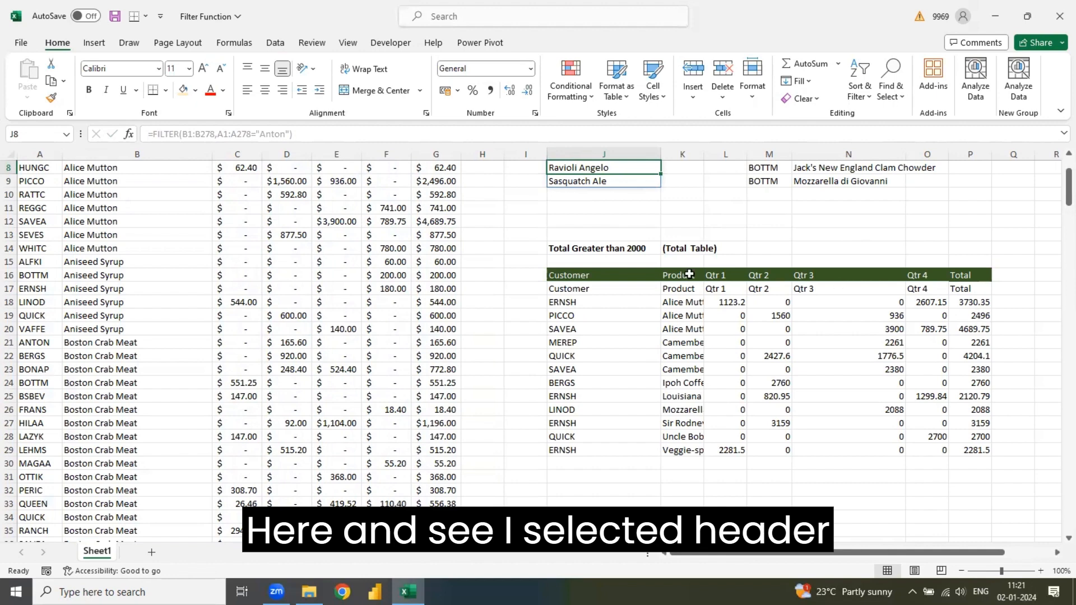
{"action": "left_click", "coordinate": [574, 291]}
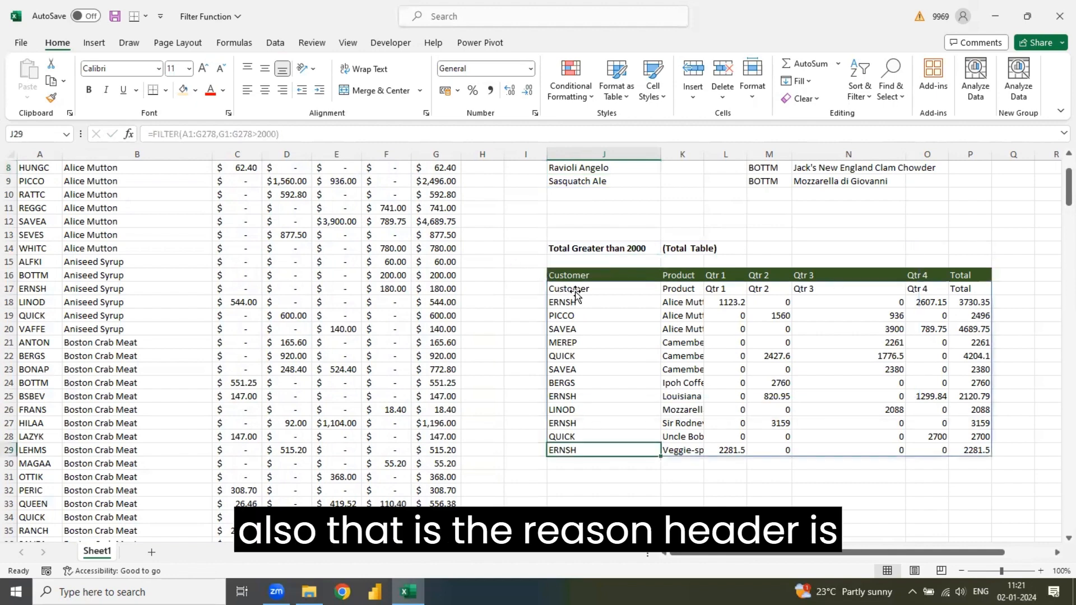
{"action": "double_click", "coordinate": [592, 290]}
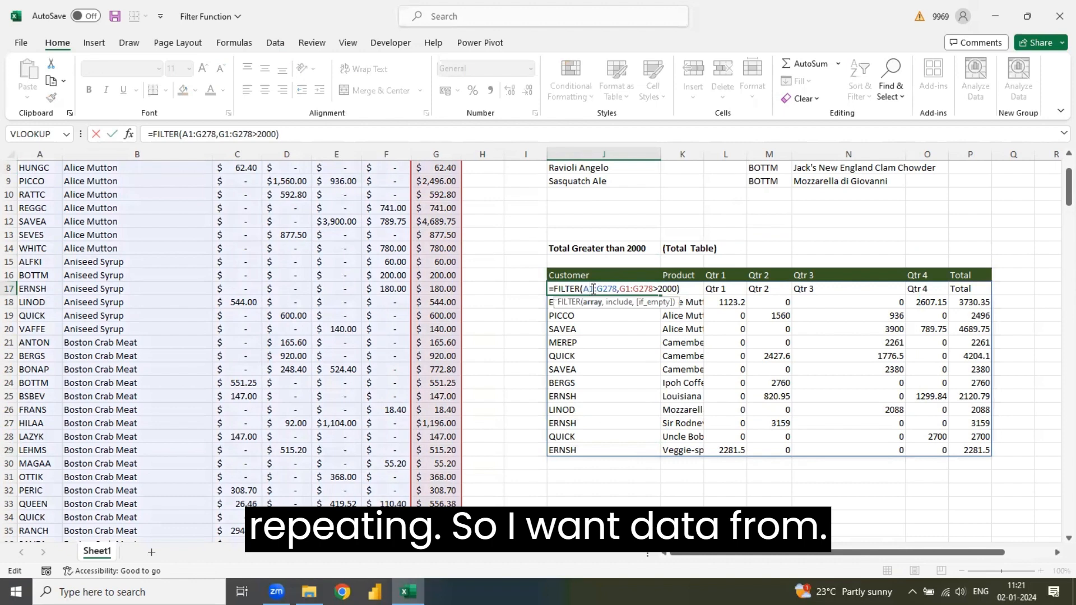
{"action": "key", "text": "BackSpace"}
{"action": "type", "text": "2"}
{"action": "key", "text": "Return"}
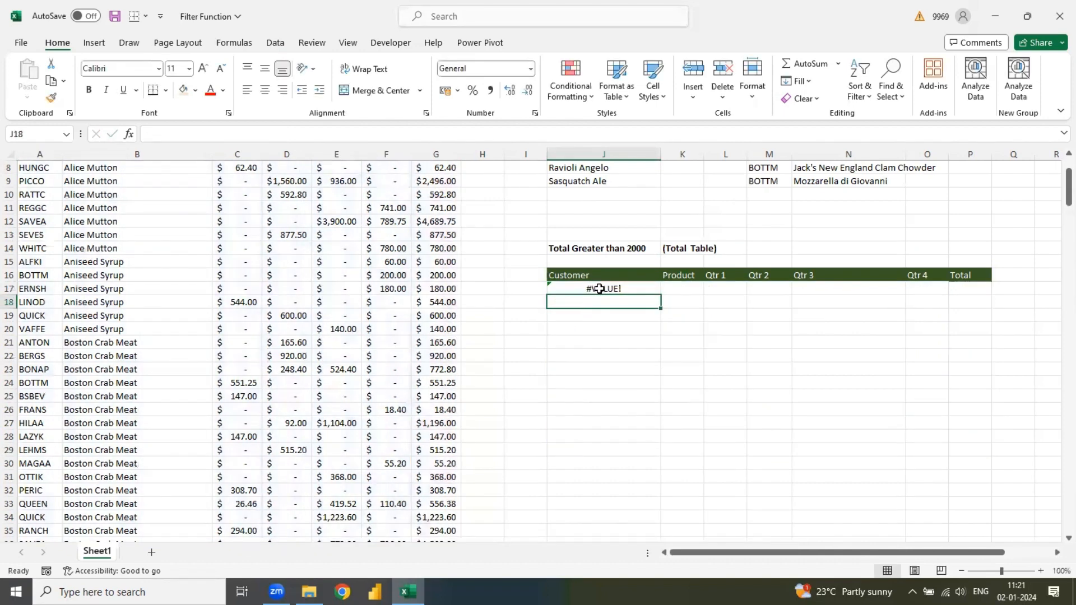
- Change the condition range in the J17 FILTER formula to G2:G278 and autofit column K to its contents
{"action": "left_click", "coordinate": [599, 288]}
{"action": "double_click", "coordinate": [599, 288]}
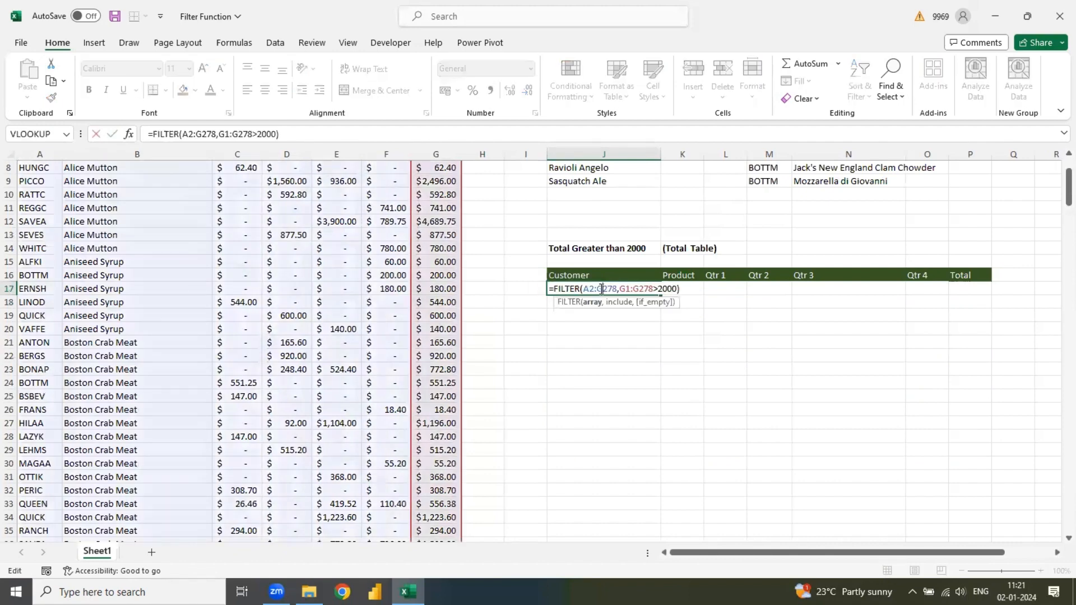
{"action": "left_click", "coordinate": [630, 288]}
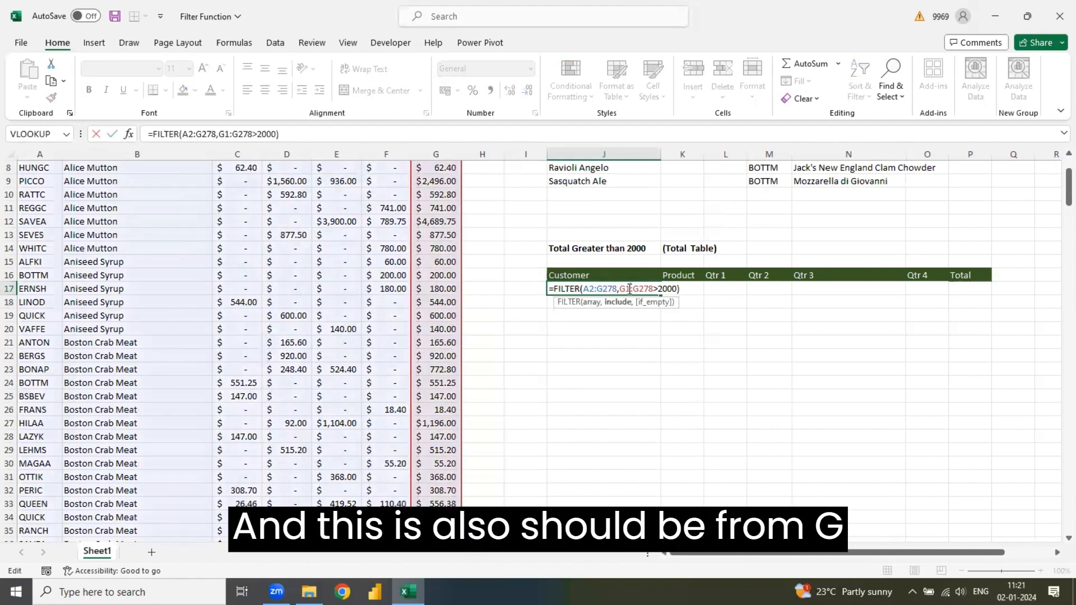
{"action": "key", "text": "BackSpace"}
{"action": "type", "text": "2"}
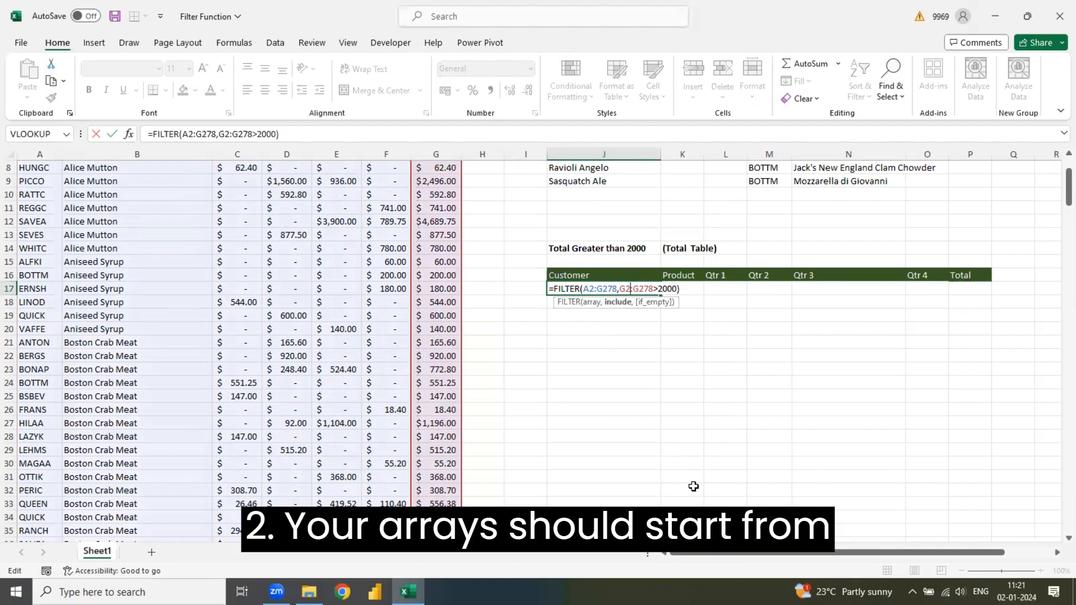
{"action": "key", "text": "Return"}
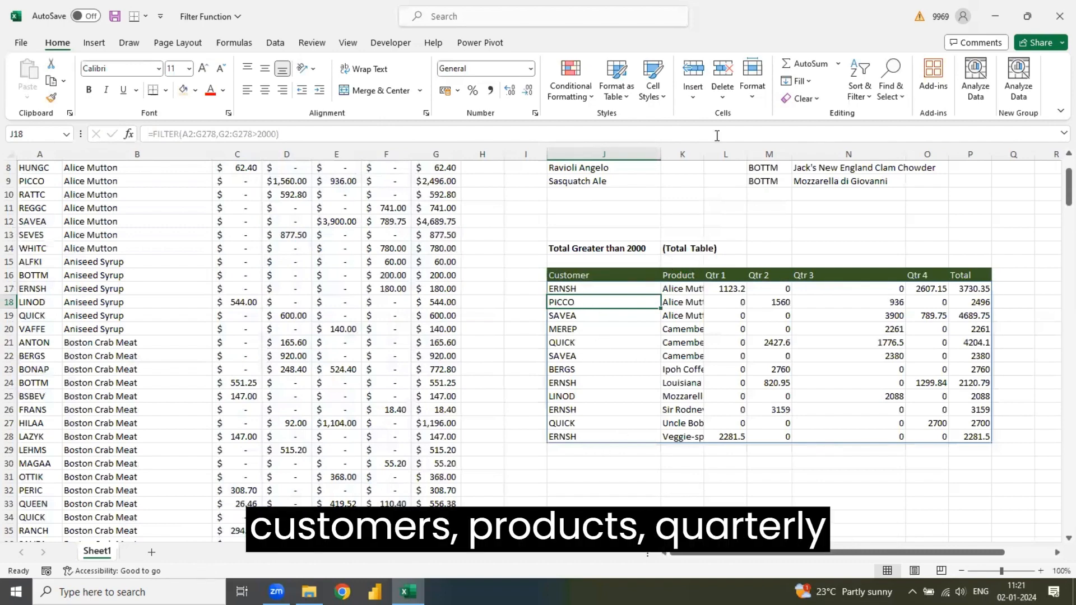
{"action": "double_click", "coordinate": [704, 154]}
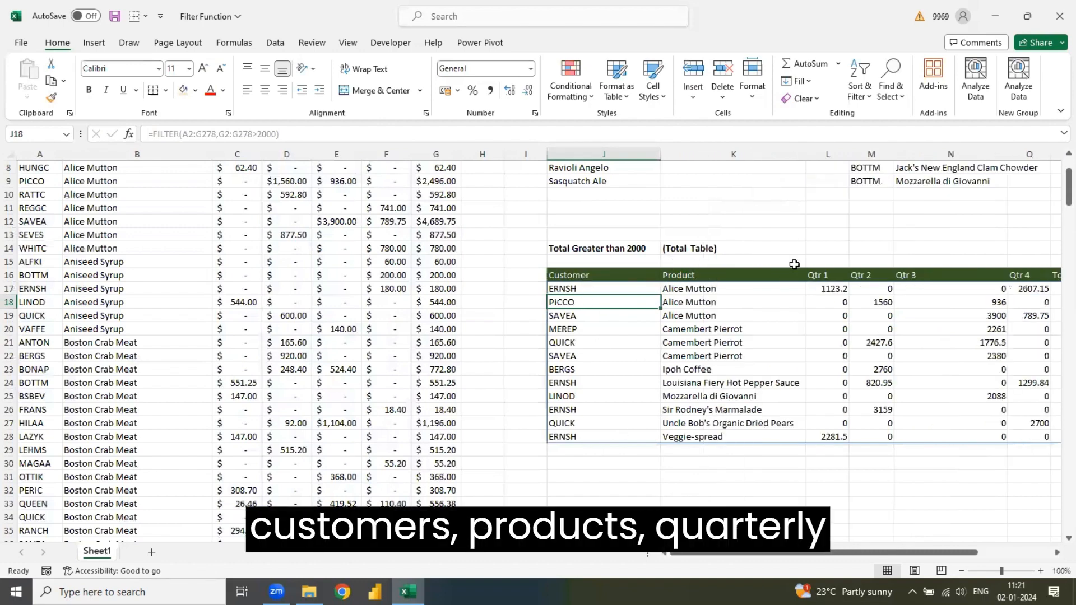
- Examine the filtered total table and the customer and product results above it
{"action": "left_click", "coordinate": [976, 352]}
{"action": "key", "text": "Right"}
{"action": "key", "text": "Right"}
{"action": "key", "text": "Right"}
{"action": "key", "text": "Right"}
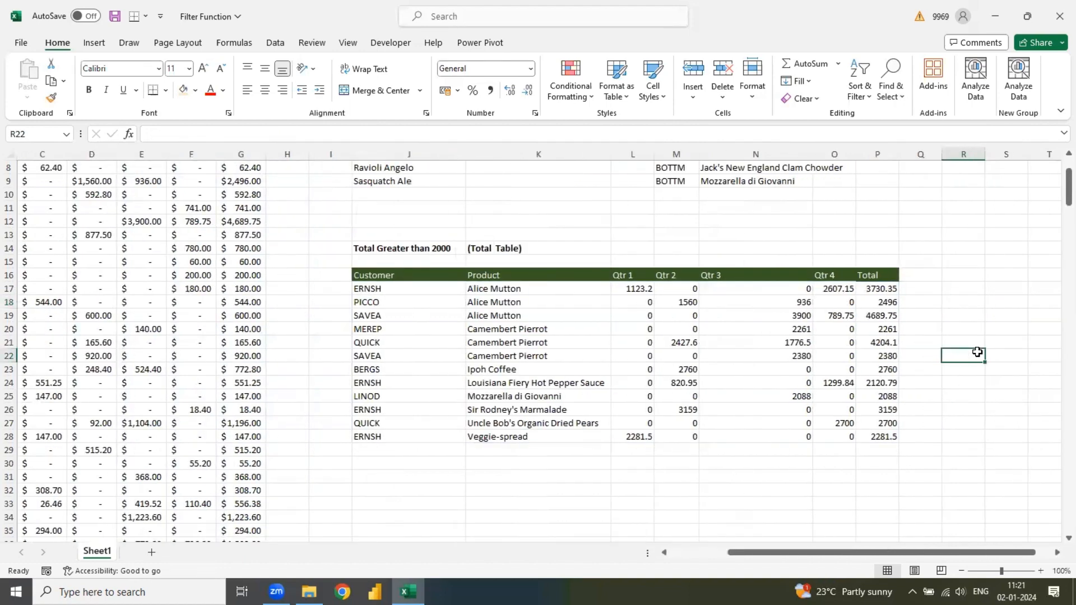
{"action": "key", "text": "Up"}
{"action": "key", "text": "Up"}
{"action": "key", "text": "Up"}
{"action": "key", "text": "Up"}
{"action": "key", "text": "Up"}
{"action": "key", "text": "Up"}
{"action": "key", "text": "Up"}
{"action": "key", "text": "Up"}
{"action": "key", "text": "Up"}
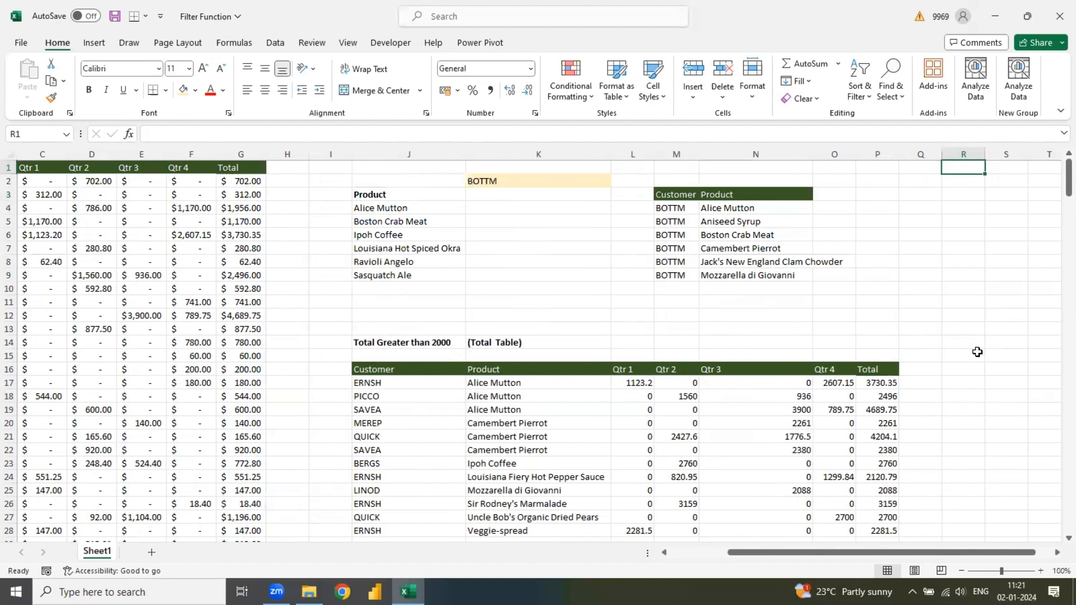
{"action": "key", "text": "Right"}
{"action": "key", "text": "Right"}
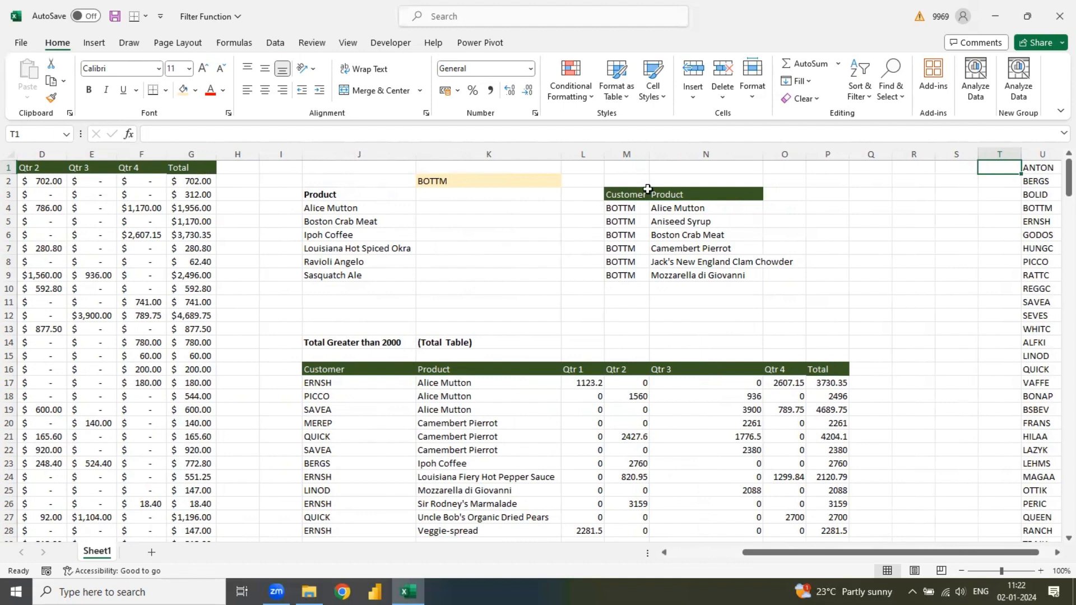
- Copy the Customer and Product headers from M3:N3 to J31:K31 below the total table
{"action": "left_click_drag", "start_coordinate": [633, 193], "coordinate": [695, 200]}
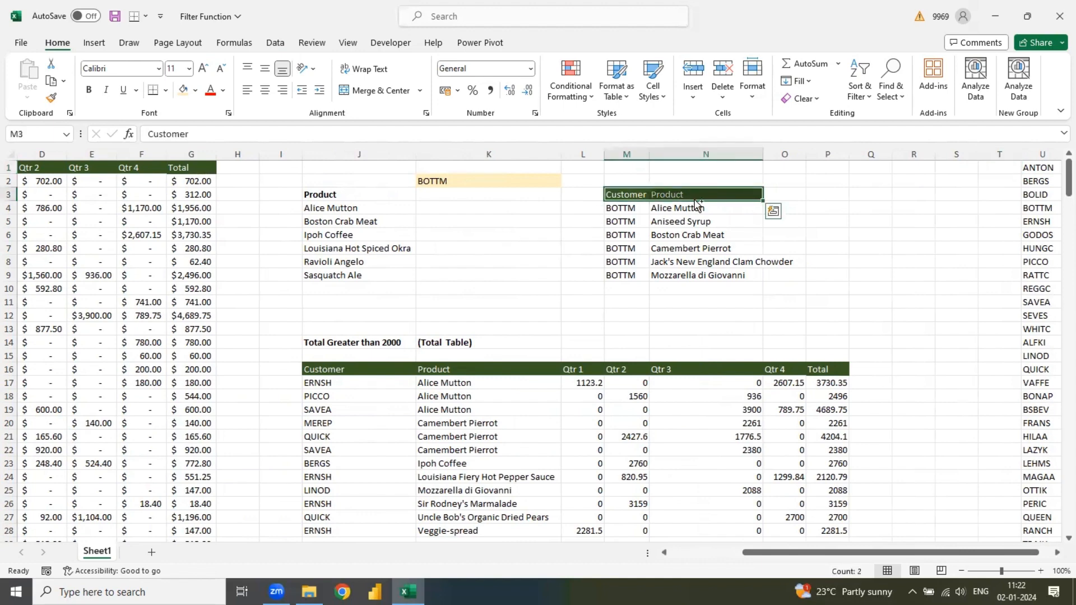
{"action": "key", "text": "ctrl+c"}
{"action": "key", "text": "Down"}
{"action": "key", "text": "Down"}
{"action": "key", "text": "Down"}
{"action": "key", "text": "Down"}
{"action": "key", "text": "Down"}
{"action": "key", "text": "Down"}
{"action": "key", "text": "Down"}
{"action": "key", "text": "Down"}
{"action": "key", "text": "Down"}
{"action": "key", "text": "Down"}
{"action": "key", "text": "Down"}
{"action": "key", "text": "Down"}
{"action": "key", "text": "Down"}
{"action": "key", "text": "Down"}
{"action": "key", "text": "Down"}
{"action": "key", "text": "Down"}
{"action": "key", "text": "Down"}
{"action": "key", "text": "Down"}
{"action": "key", "text": "Down"}
{"action": "key", "text": "Down"}
{"action": "key", "text": "Down"}
{"action": "key", "text": "Down"}
{"action": "key", "text": "Down"}
{"action": "key", "text": "Down"}
{"action": "key", "text": "Down"}
{"action": "key", "text": "Down"}
{"action": "key", "text": "Down"}
{"action": "key", "text": "Down"}
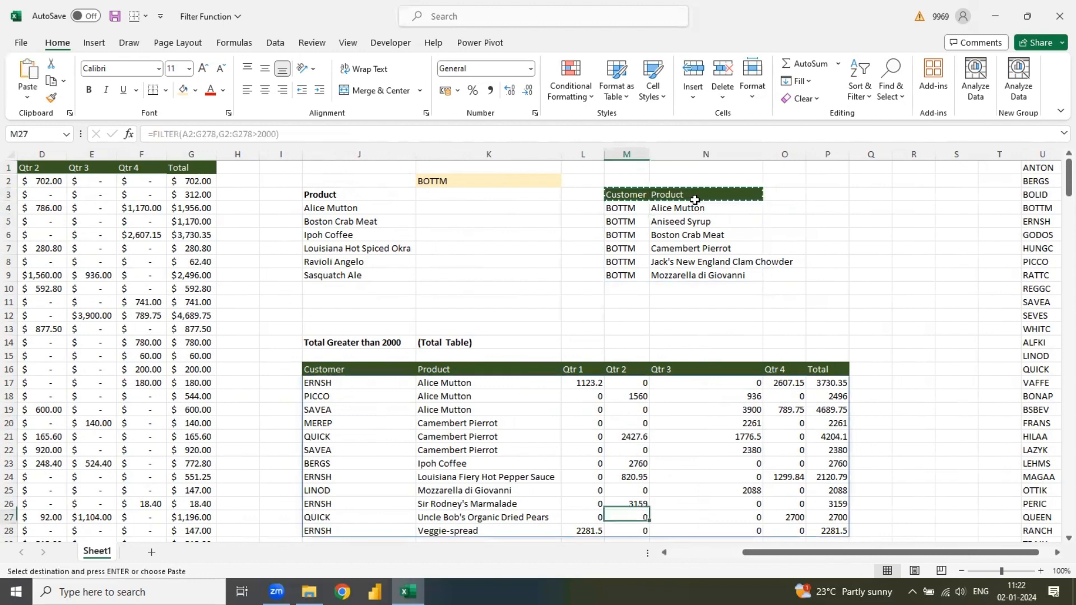
{"action": "left_click", "coordinate": [339, 289]}
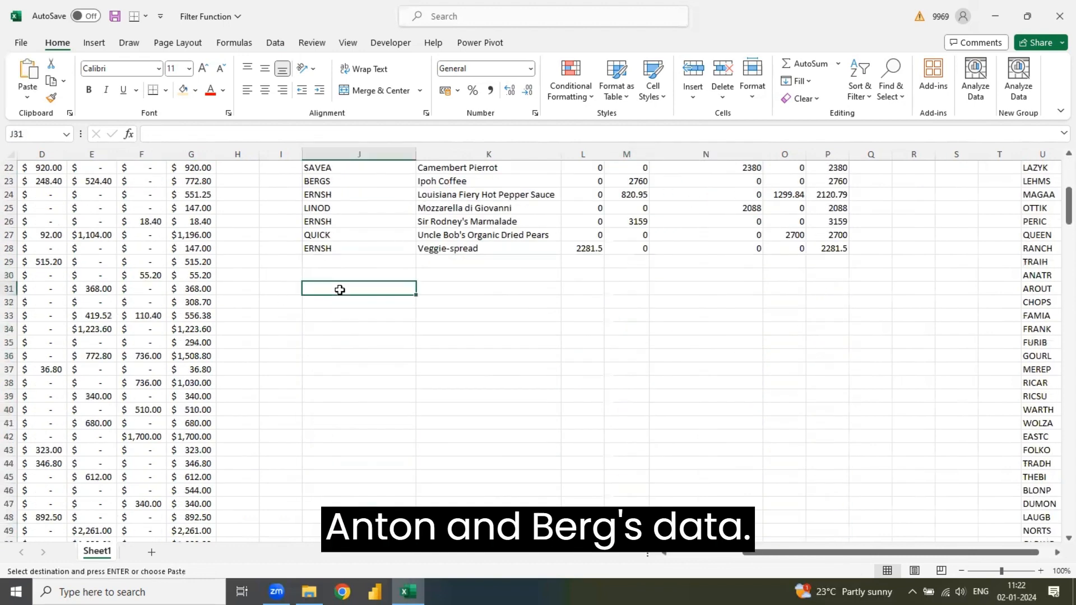
{"action": "key", "text": "ctrl+v"}
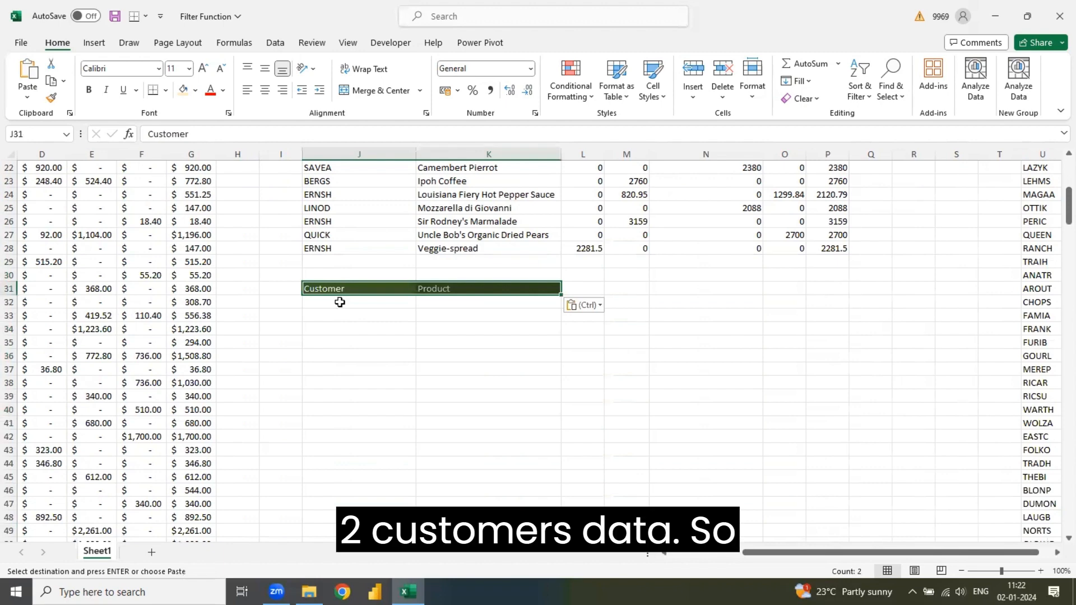
- Note the OR operator beside the new headers by entering + in N32 and Or in O32
{"action": "left_click", "coordinate": [339, 303]}
{"action": "key", "text": "ctrl+Left"}
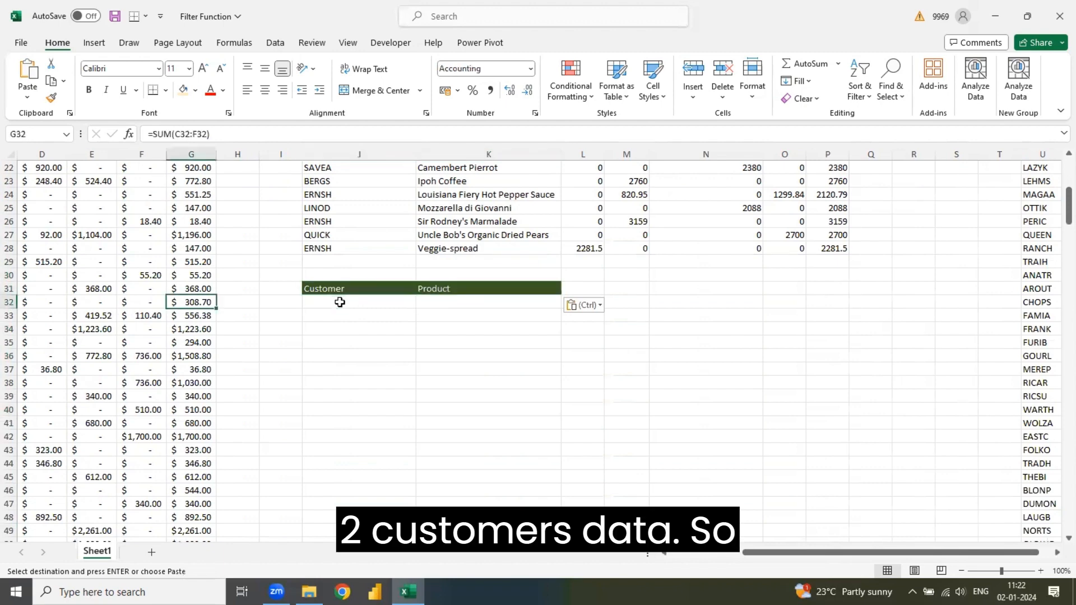
{"action": "key", "text": "ctrl+Left"}
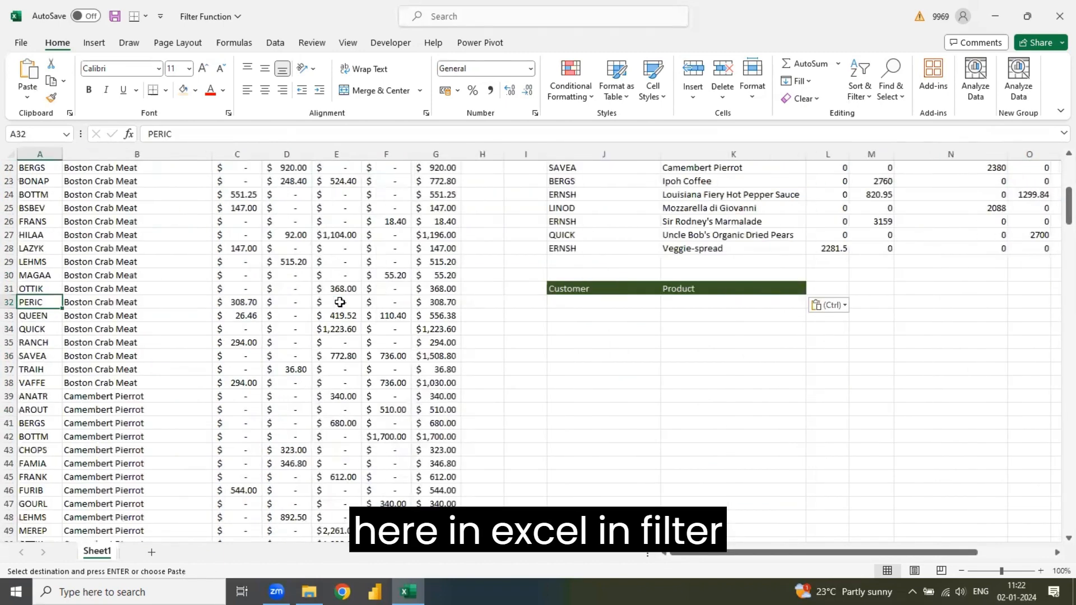
{"action": "left_click", "coordinate": [940, 303]}
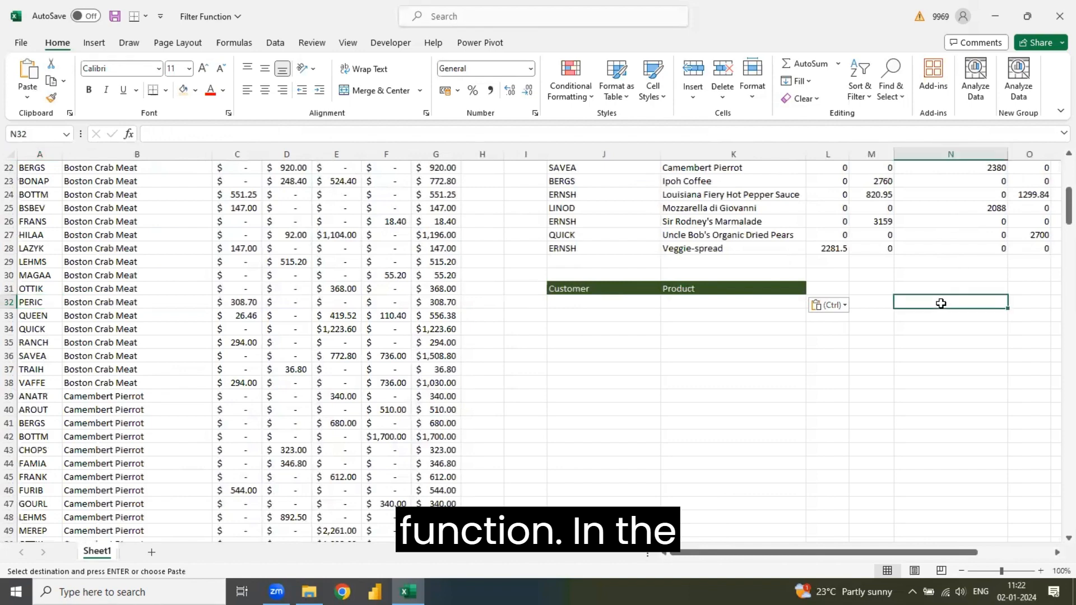
{"action": "type", "text": "+"}
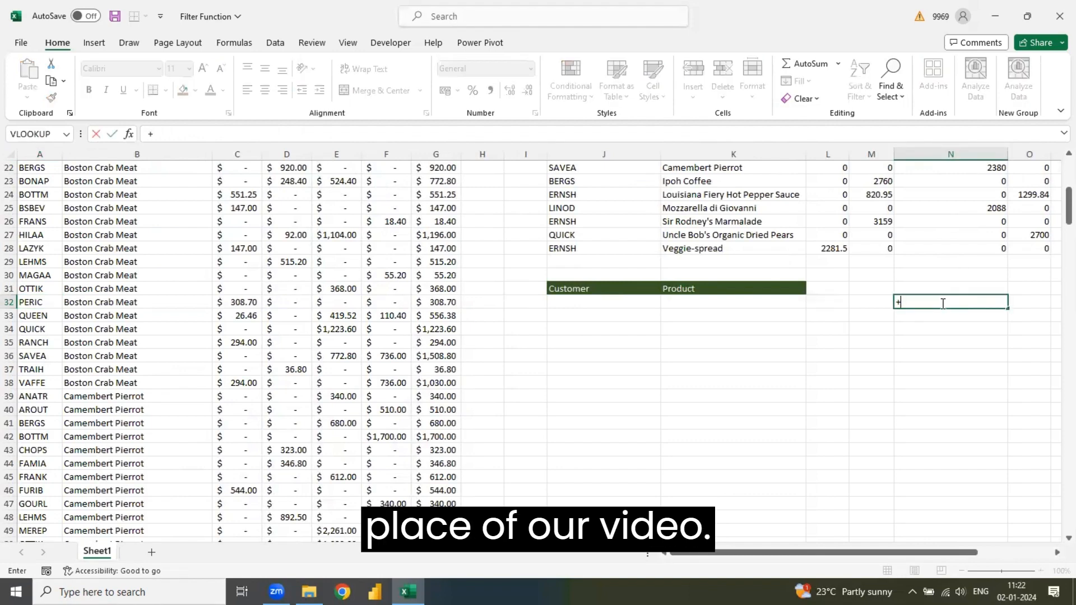
{"action": "key", "text": "Right"}
{"action": "key", "text": "Escape"}
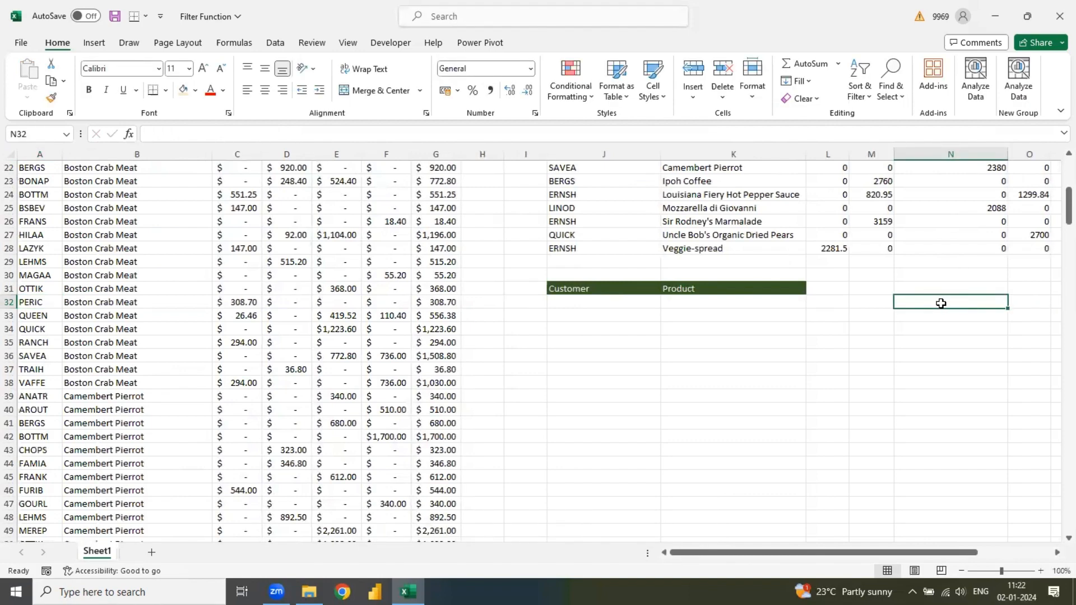
{"action": "type", "text": "+"}
{"action": "key", "text": "Right"}
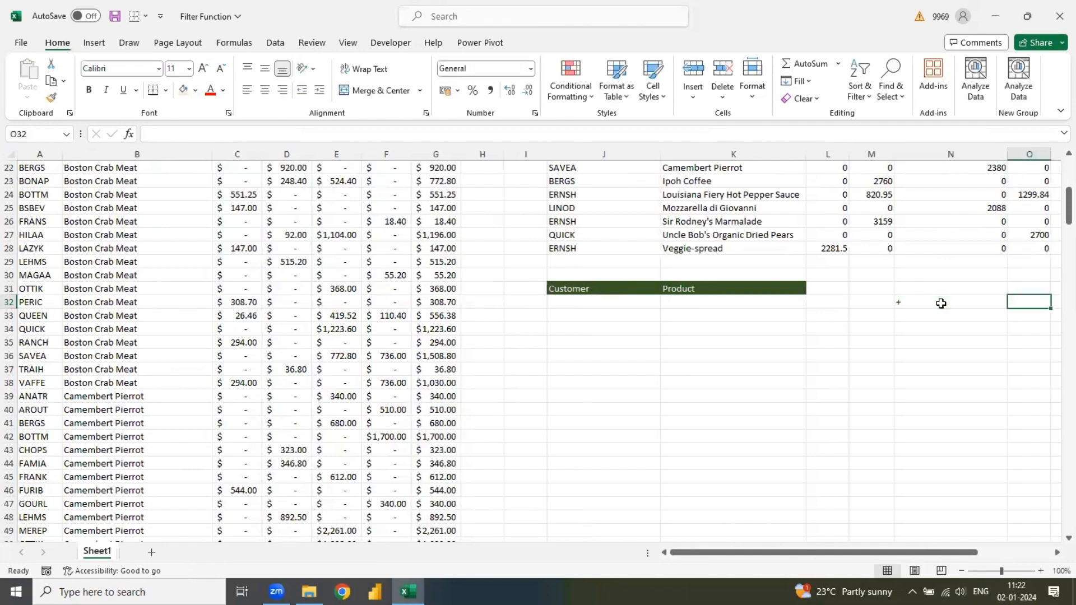
{"action": "type", "text": "Or"}
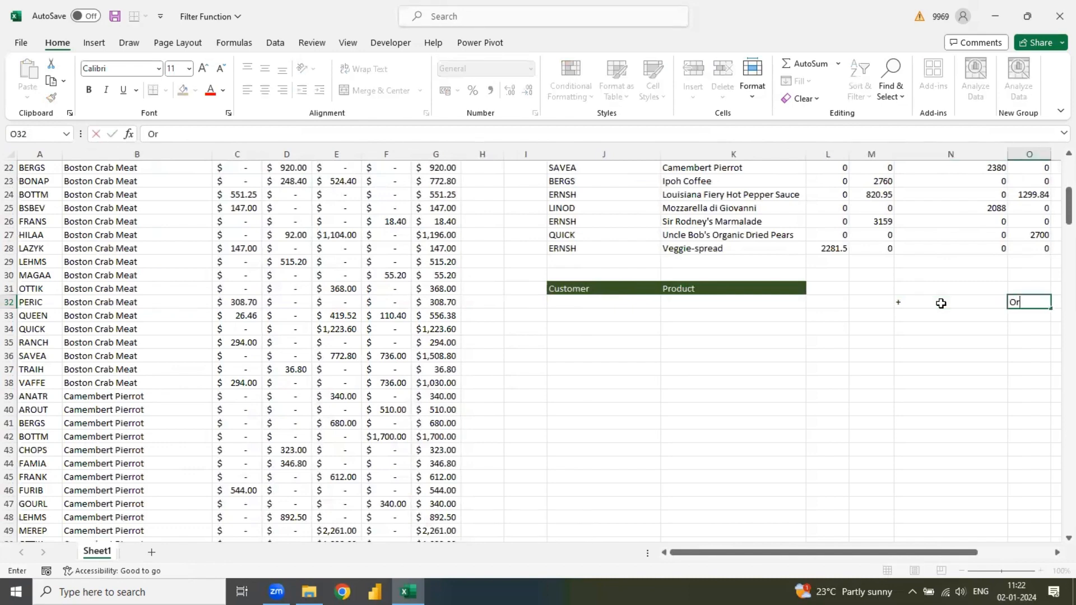
- Note the AND operator by entering * in N33 and and in O33
{"action": "key", "text": "Return"}
{"action": "key", "text": "Left"}
{"action": "type", "text": "*"}
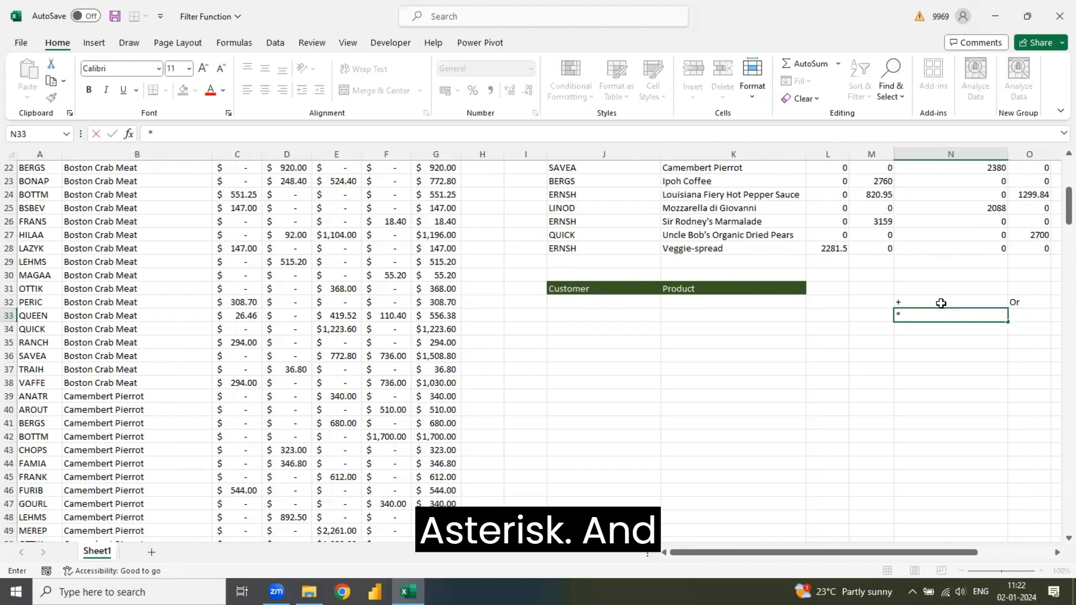
{"action": "key", "text": "Right"}
{"action": "type", "text": "and"}
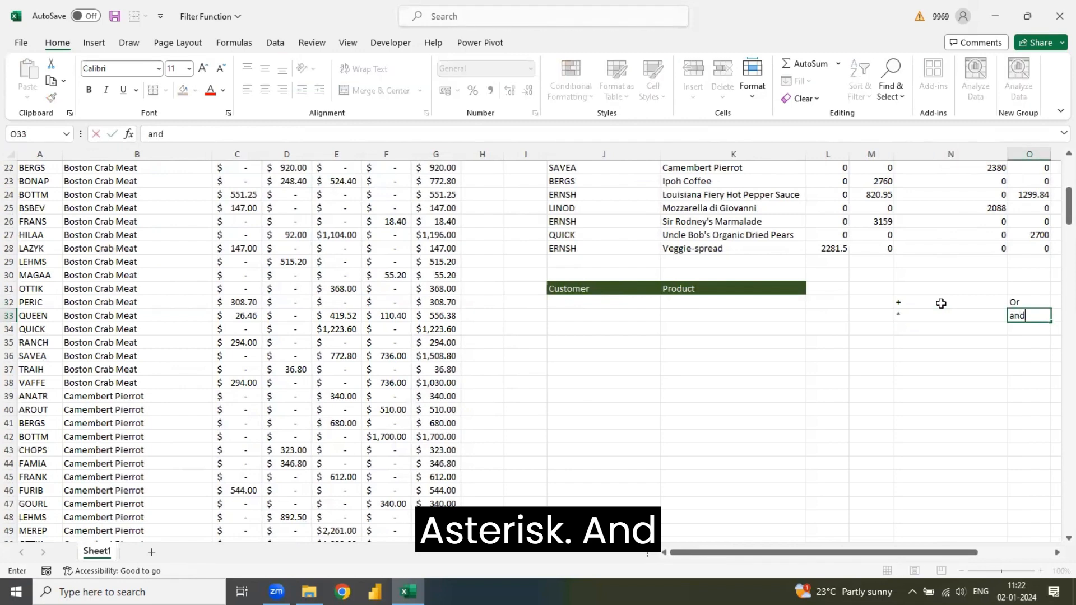
{"action": "key", "text": "Return"}
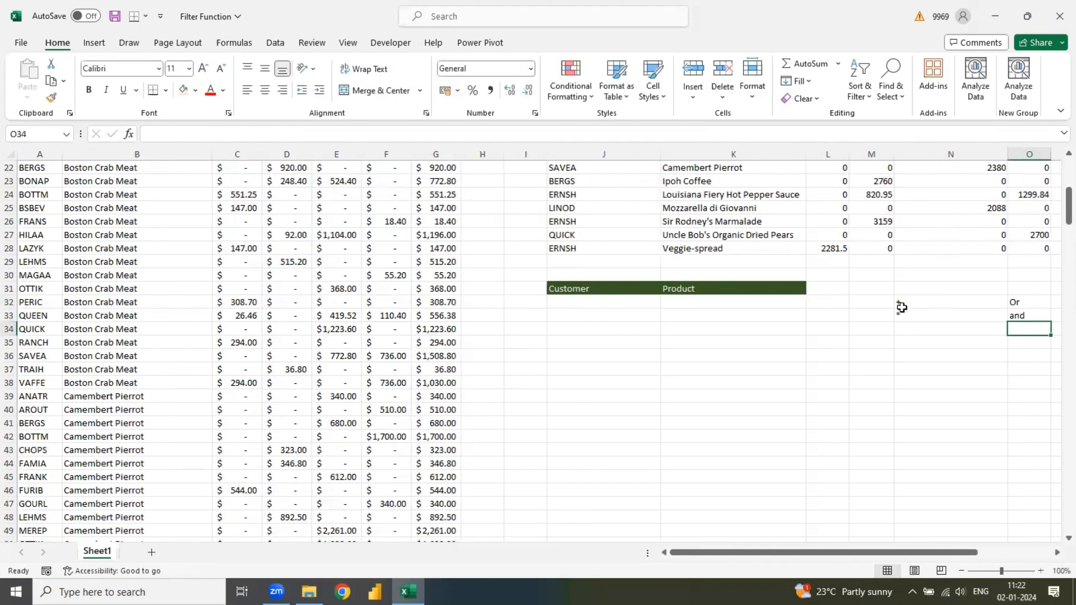
- Examine the ANTON and BERGS entries in the source data's Customer column and the rows below them
{"action": "left_click", "coordinate": [56, 198]}
{"action": "key", "text": "ctrl+Up"}
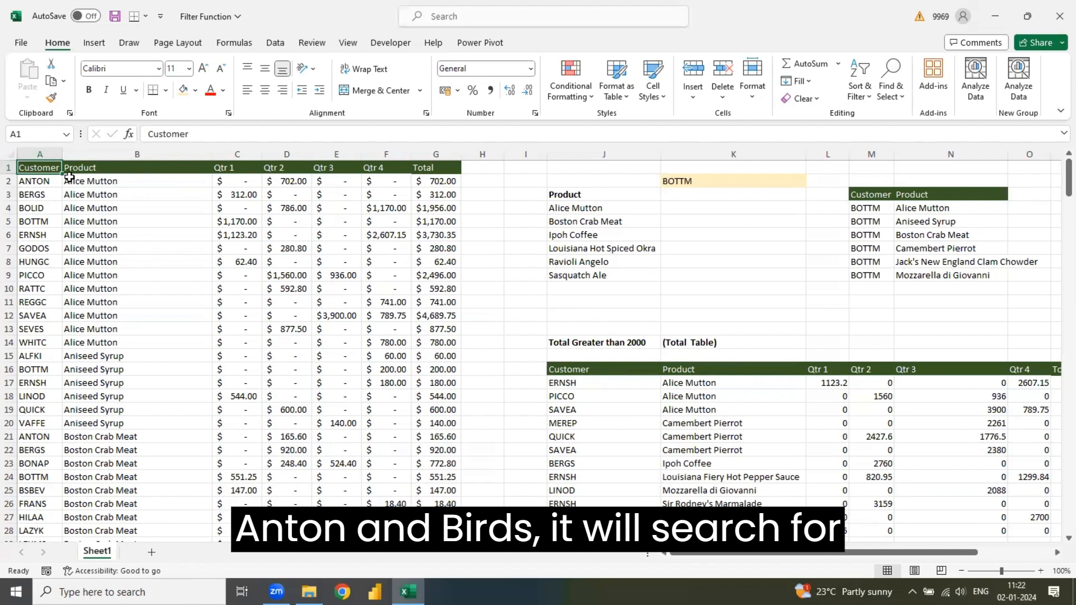
{"action": "left_click", "coordinate": [51, 178]}
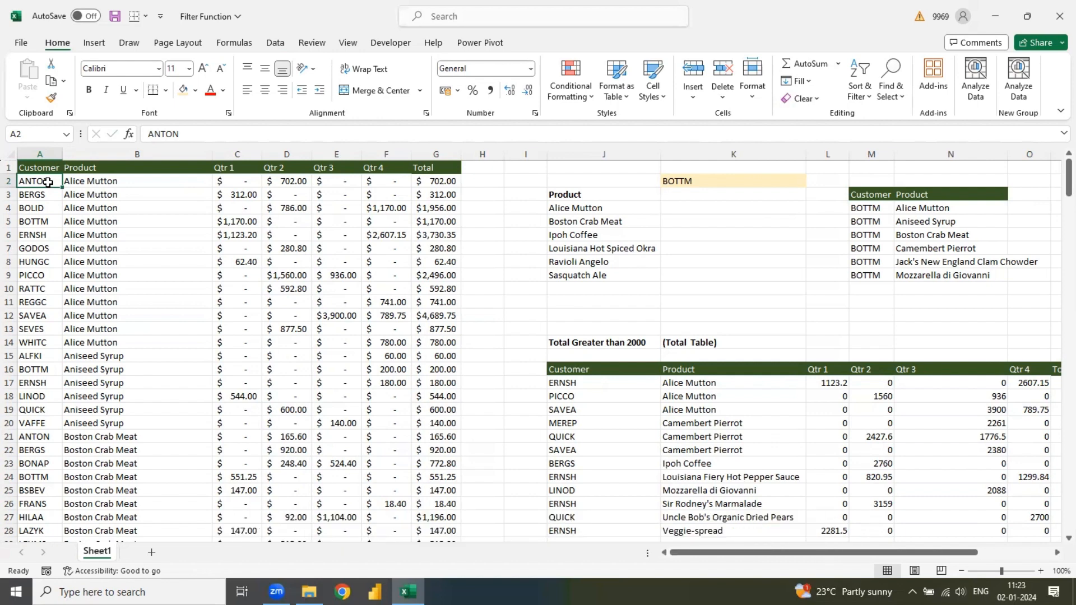
{"action": "key", "text": "Down"}
{"action": "key", "text": "Right"}
{"action": "key", "text": "Right"}
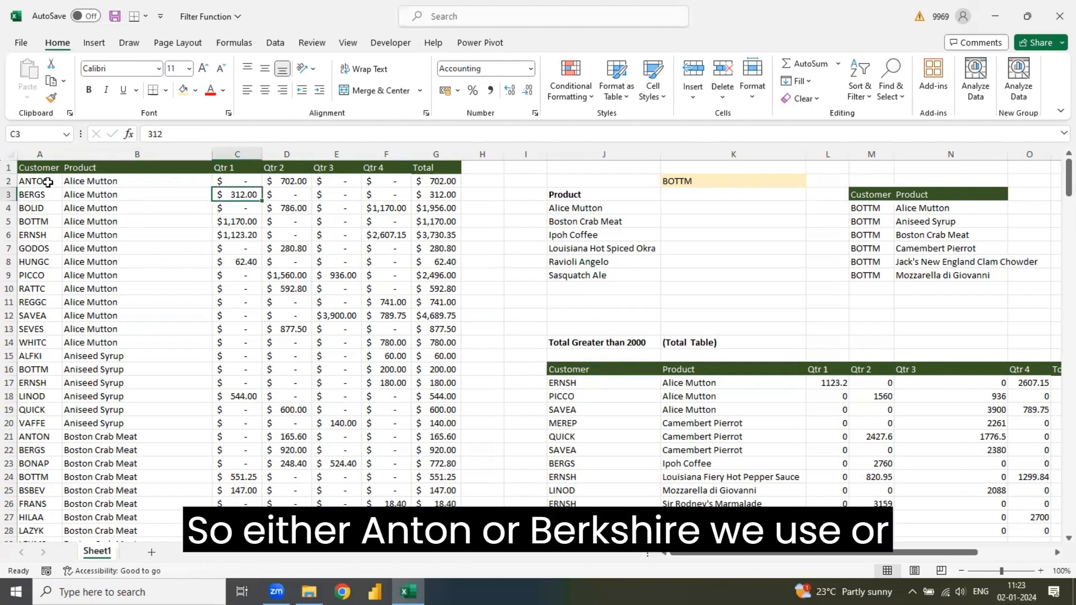
{"action": "key", "text": "Down"}
{"action": "key", "text": "Down"}
{"action": "key", "text": "Down"}
{"action": "key", "text": "Down"}
{"action": "key", "text": "Down"}
{"action": "key", "text": "Down"}
{"action": "key", "text": "Down"}
{"action": "key", "text": "Down"}
{"action": "key", "text": "Down"}
{"action": "key", "text": "Down"}
{"action": "key", "text": "Down"}
{"action": "key", "text": "Down"}
{"action": "key", "text": "Down"}
{"action": "key", "text": "Down"}
{"action": "key", "text": "Down"}
{"action": "key", "text": "Down"}
{"action": "key", "text": "Down"}
{"action": "key", "text": "Down"}
{"action": "key", "text": "Down"}
{"action": "key", "text": "Down"}
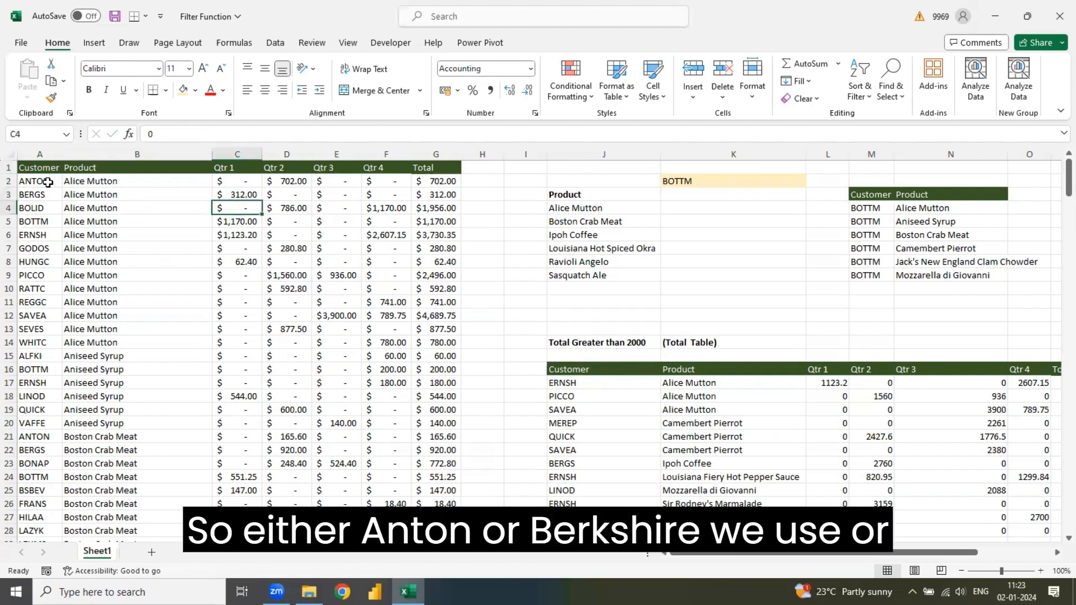
{"action": "key", "text": "Down"}
{"action": "key", "text": "Down"}
{"action": "key", "text": "Down"}
{"action": "key", "text": "Down"}
{"action": "key", "text": "Down"}
{"action": "key", "text": "Down"}
{"action": "key", "text": "Down"}
{"action": "key", "text": "Down"}
{"action": "key", "text": "Down"}
{"action": "key", "text": "Down"}
{"action": "key", "text": "Down"}
{"action": "key", "text": "Down"}
{"action": "key", "text": "Down"}
{"action": "key", "text": "Down"}
{"action": "key", "text": "Down"}
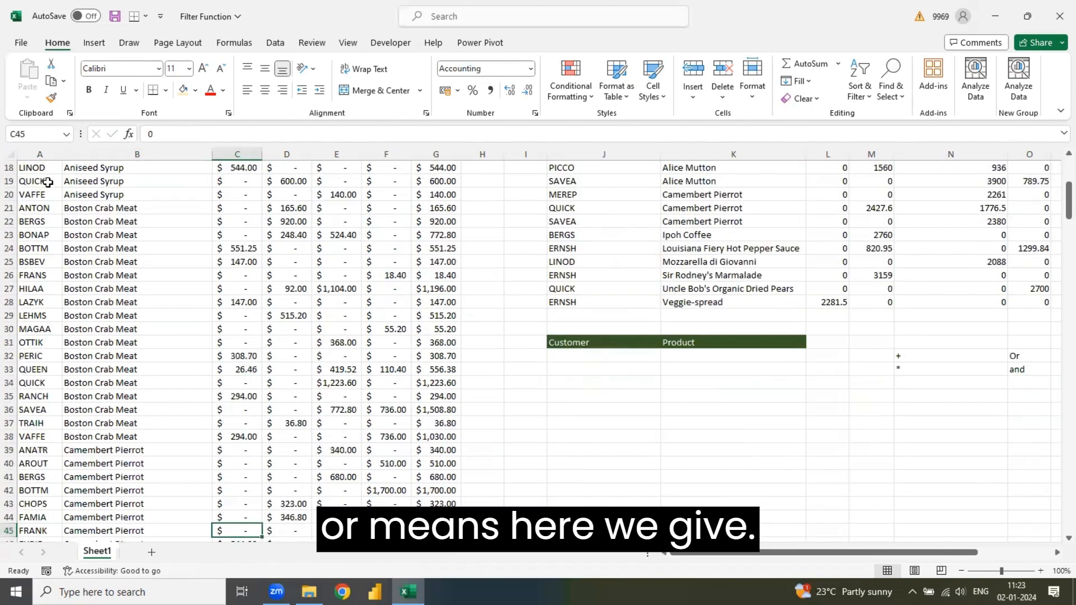
- Start a FILTER formula in J32 with the Customer and Product columns A1:B278 as the array
{"action": "left_click", "coordinate": [909, 355]}
{"action": "left_click", "coordinate": [621, 357]}
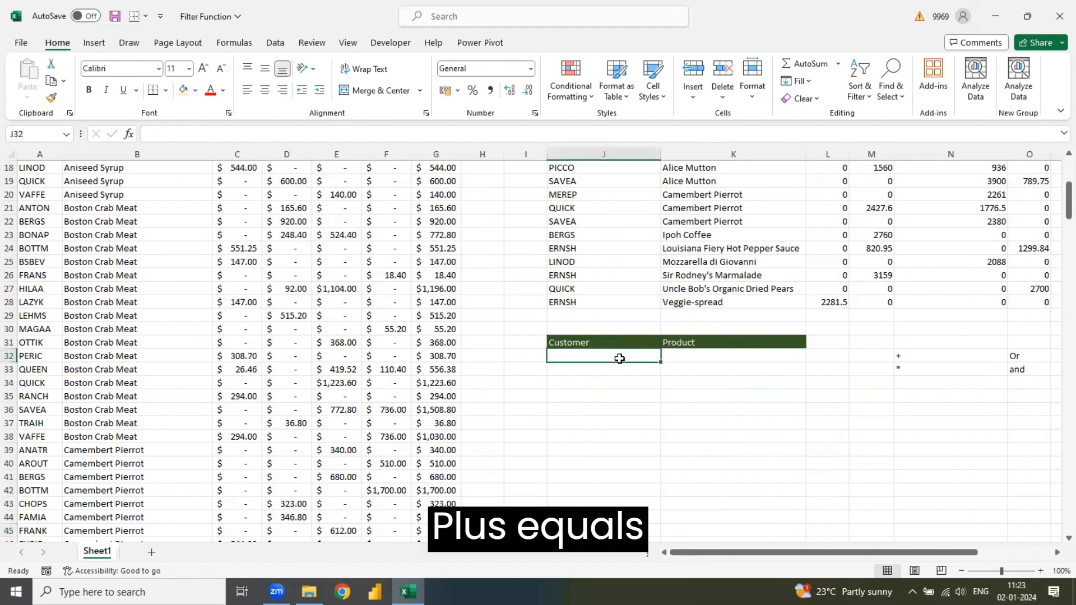
{"action": "type", "text": "=fil"}
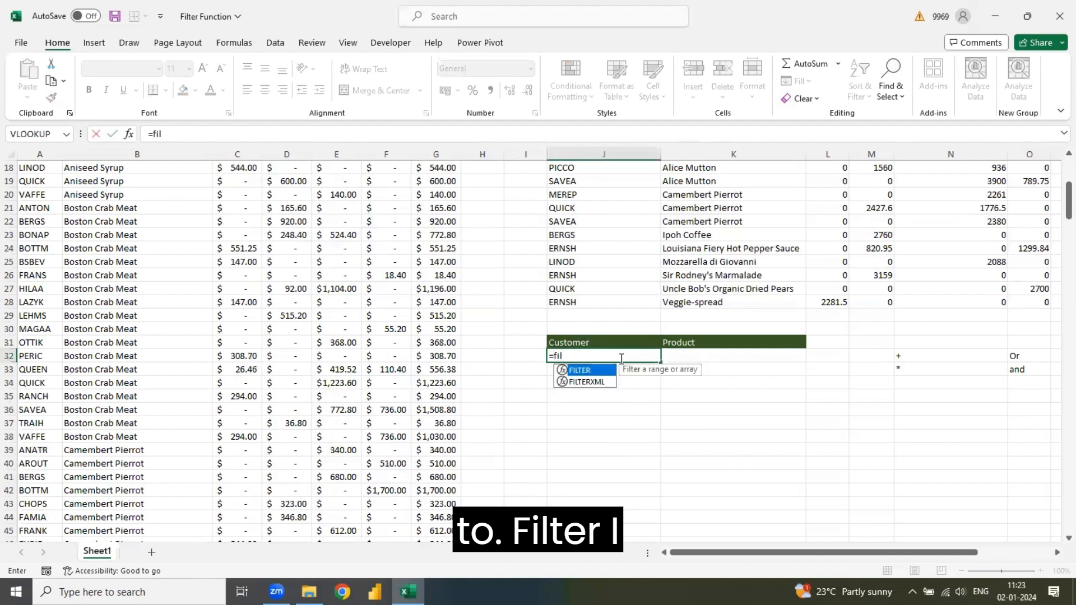
{"action": "key", "text": "Tab"}
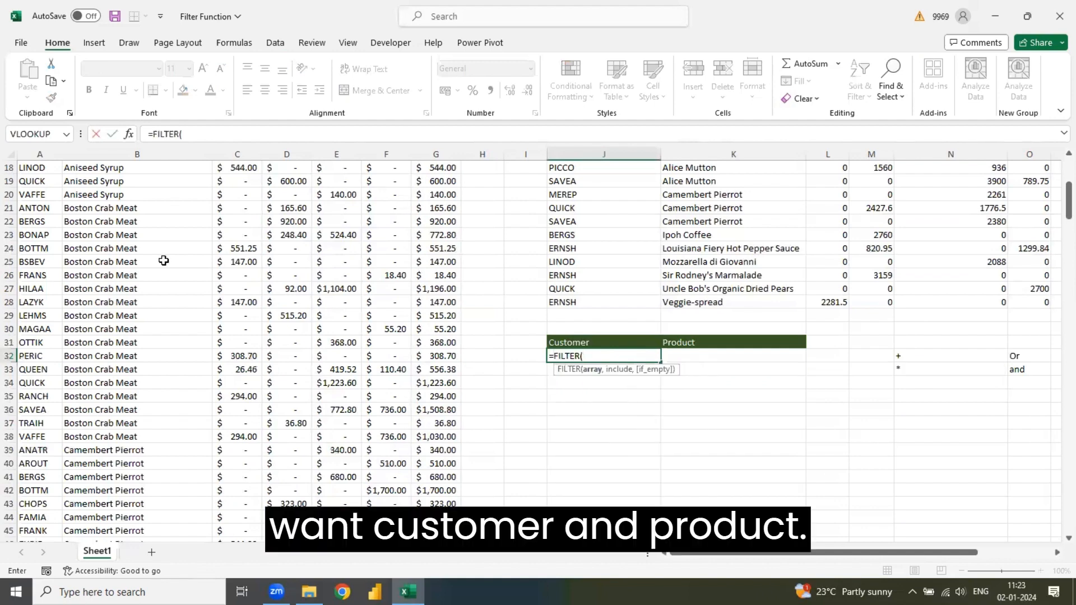
{"action": "left_click", "coordinate": [8, 249]}
{"action": "left_click", "coordinate": [43, 223]}
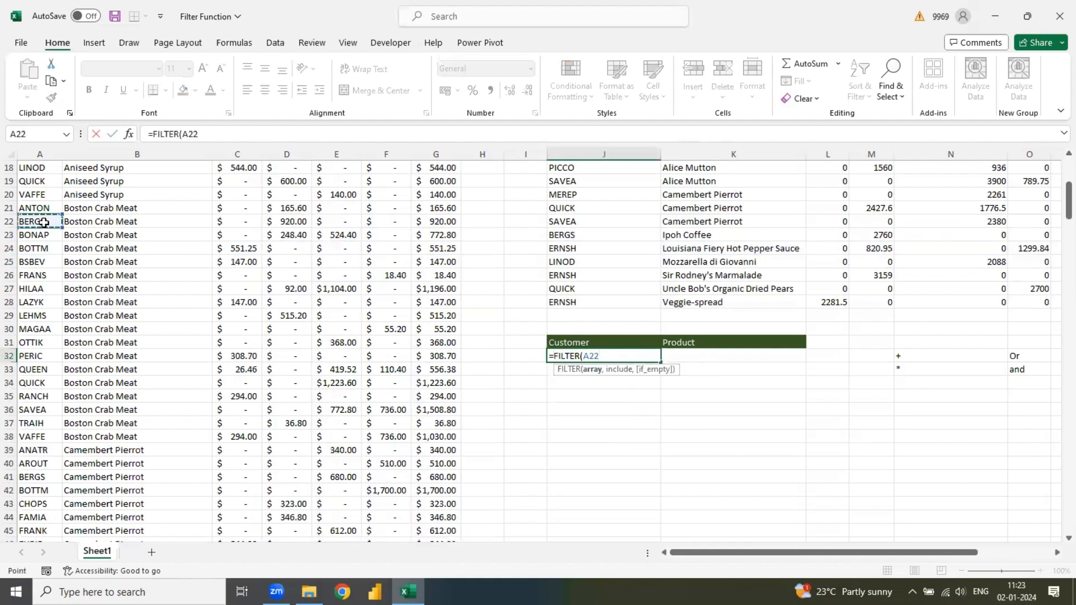
{"action": "key", "text": "ctrl+shift+Up"}
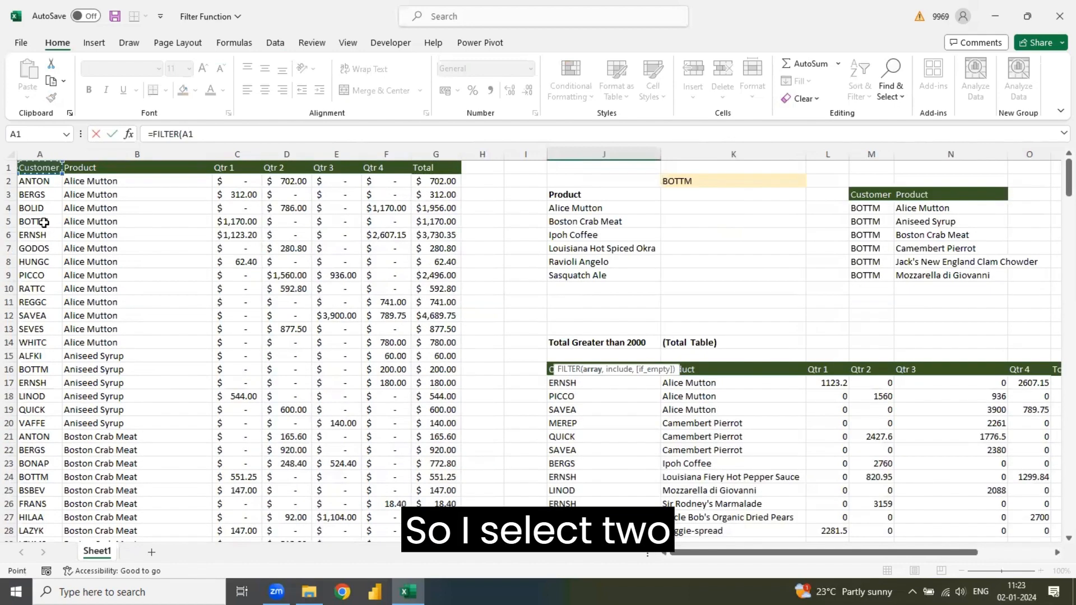
{"action": "key", "text": "shift+Right"}
{"action": "key", "text": "ctrl+shift+Down"}
{"action": "type", "text": ","}
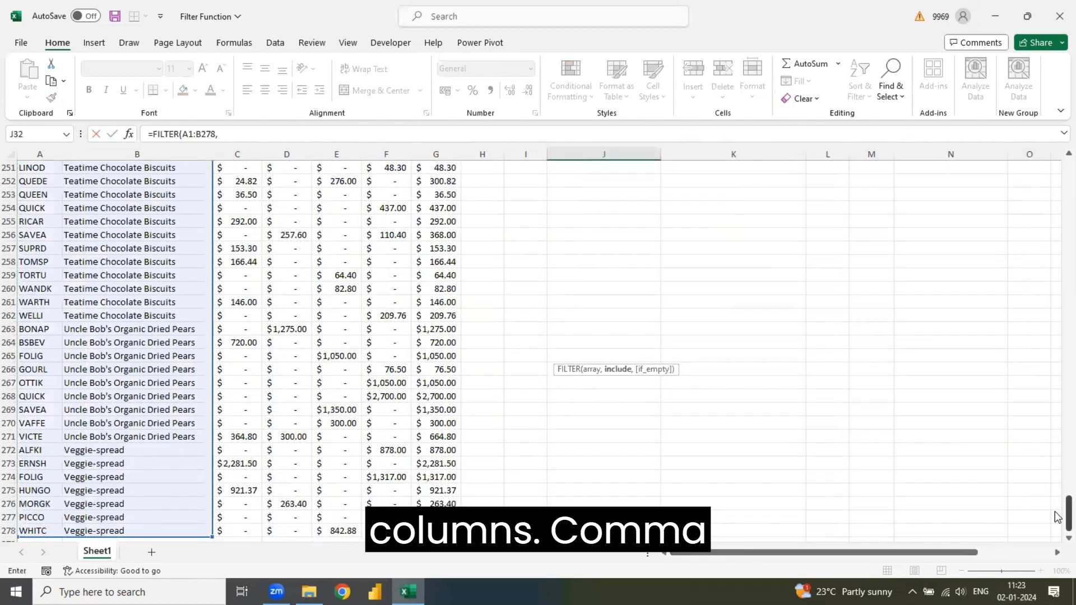
- Add the first include condition (A1:A278="Anton") to the J32 FILTER formula
{"action": "left_click_drag", "start_coordinate": [1066, 512], "coordinate": [1059, 200]}
{"action": "type", "text": "("}
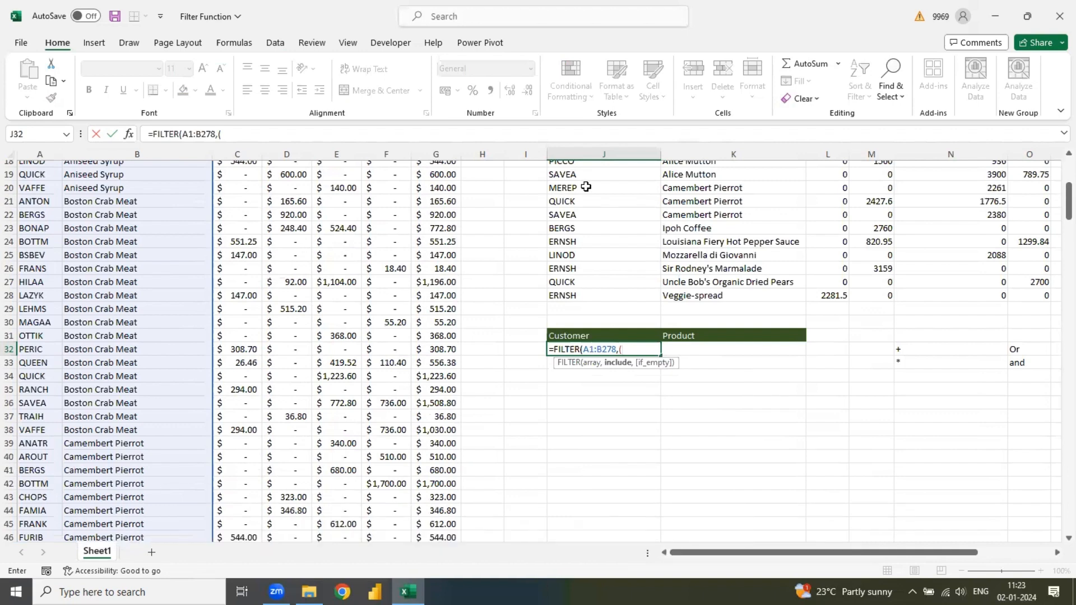
{"action": "left_click", "coordinate": [50, 274]}
{"action": "key", "text": "ctrl+Up"}
{"action": "key", "text": "ctrl+shift+Down"}
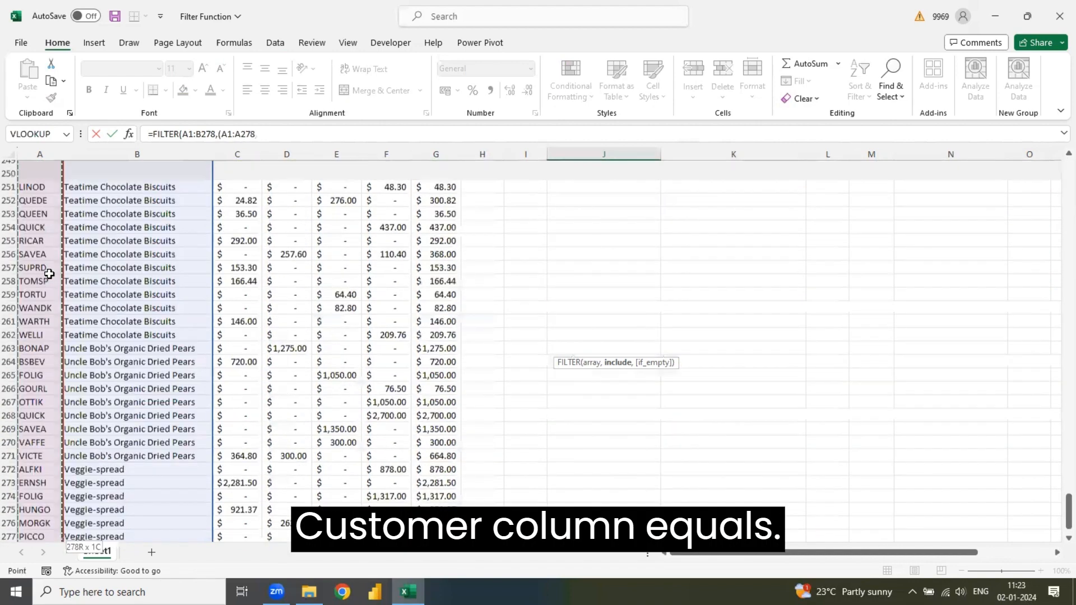
{"action": "type", "text": "="}
{"action": "type", "text": "\"A"}
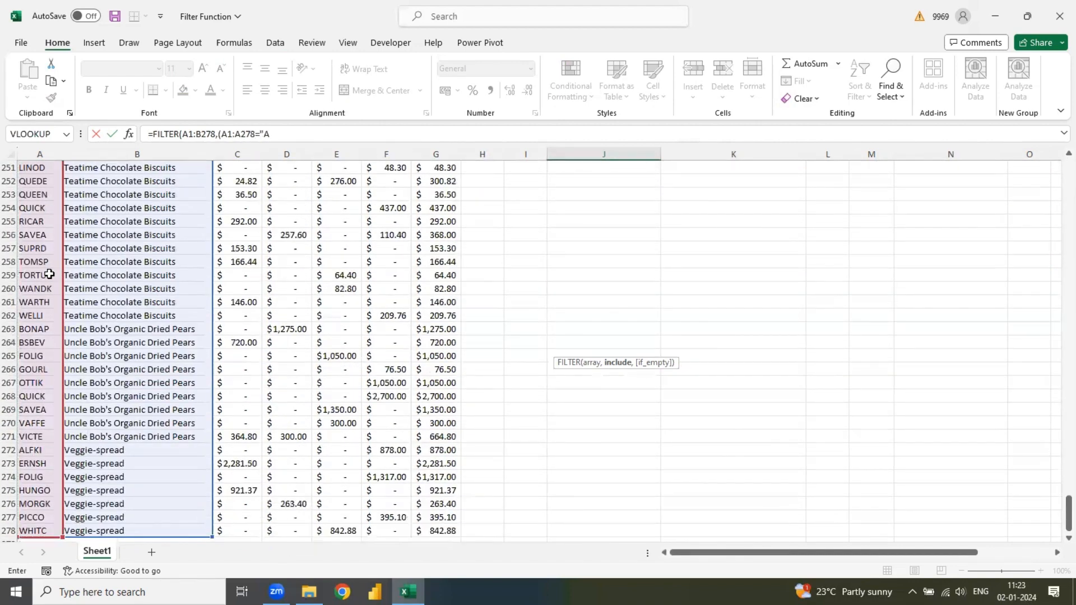
{"action": "type", "text": "nton\""}
- Add the alternative condition A1:A278="Bergs" to the J32 FILTER formula, joined with the + operator
{"action": "type", "text": "+"}
{"action": "left_click", "coordinate": [35, 207]}
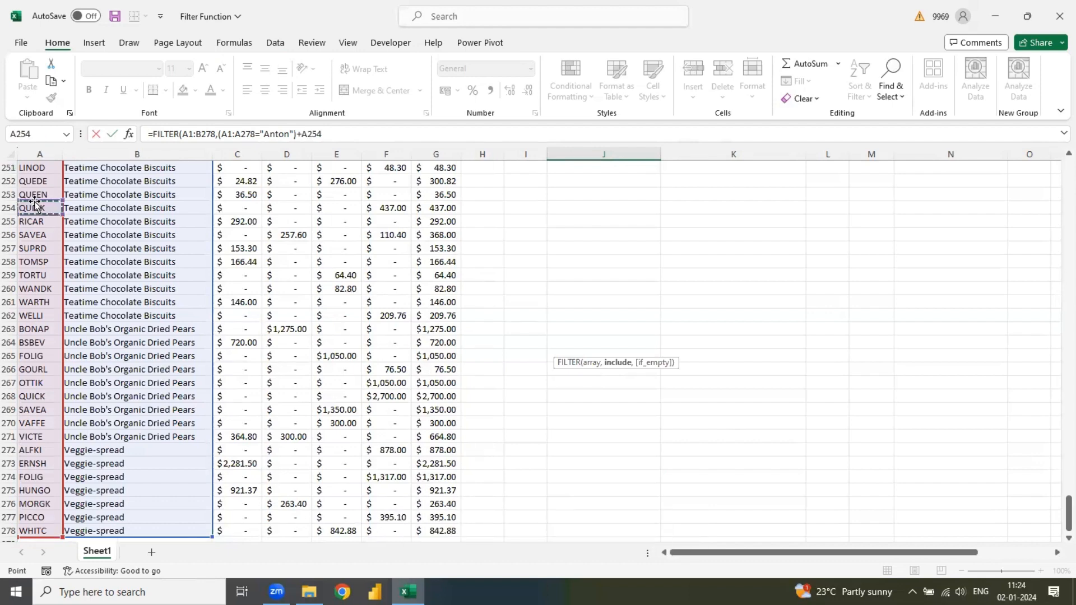
{"action": "left_click_drag", "start_coordinate": [34, 206], "coordinate": [35, 201]}
{"action": "key", "text": "ctrl+Up"}
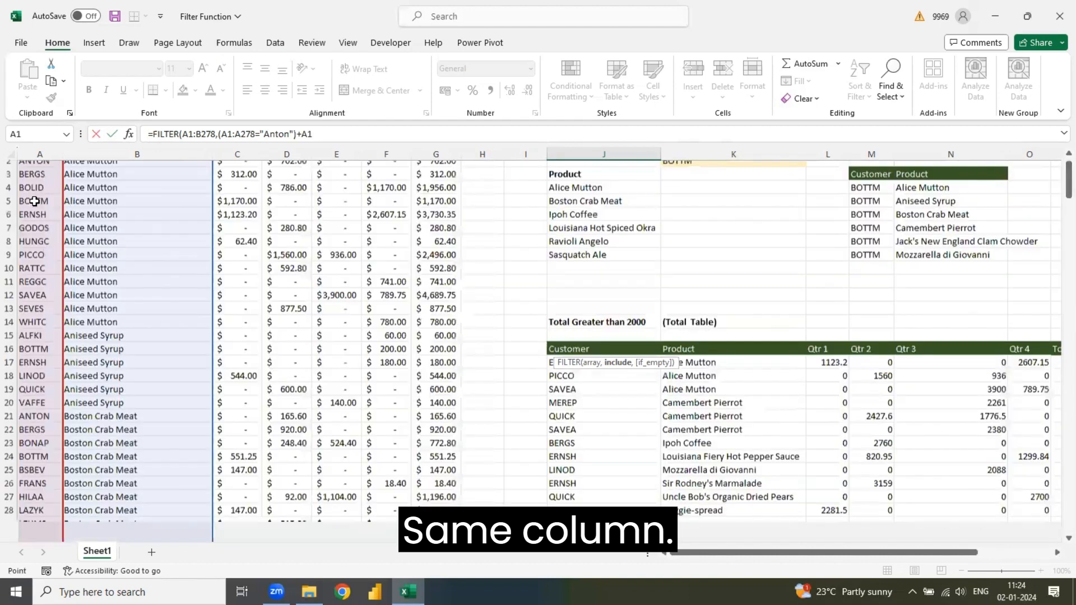
{"action": "key", "text": "ctrl+shift+Down"}
{"action": "type", "text": "="}
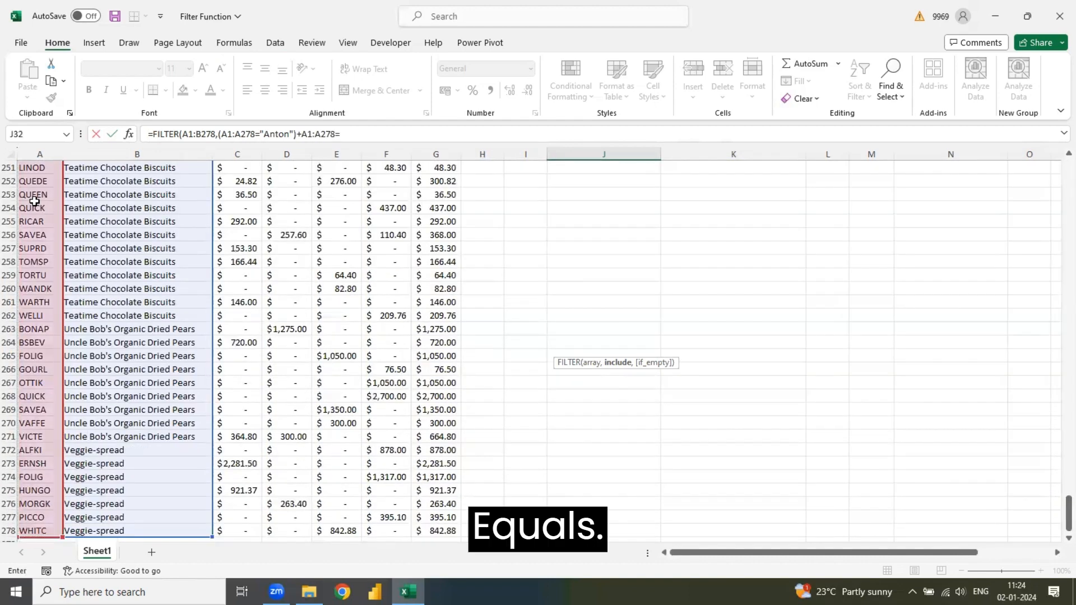
{"action": "type", "text": "\"B"}
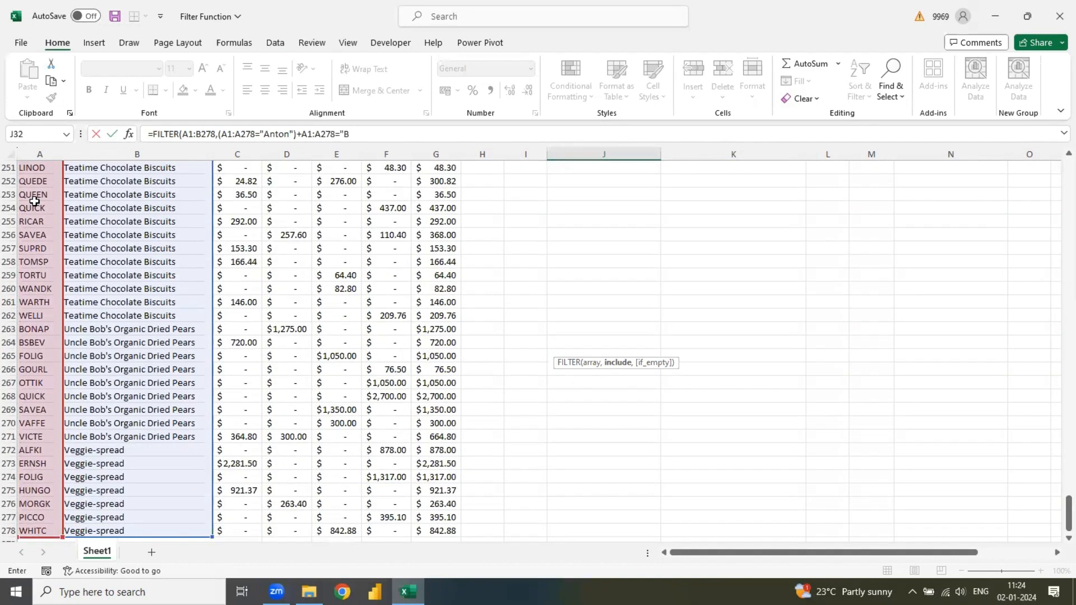
{"action": "type", "text": "ergs\")"}
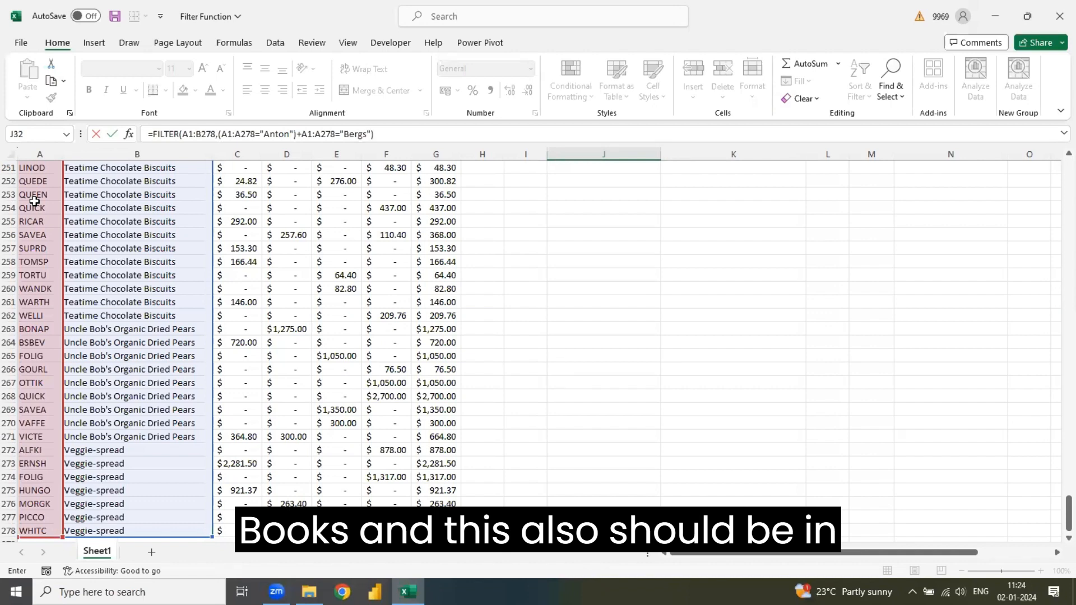
- Enclose the Bergs condition in its own parentheses by adding the missing opening parenthesis before A1:A278
{"action": "left_click", "coordinate": [301, 134]}
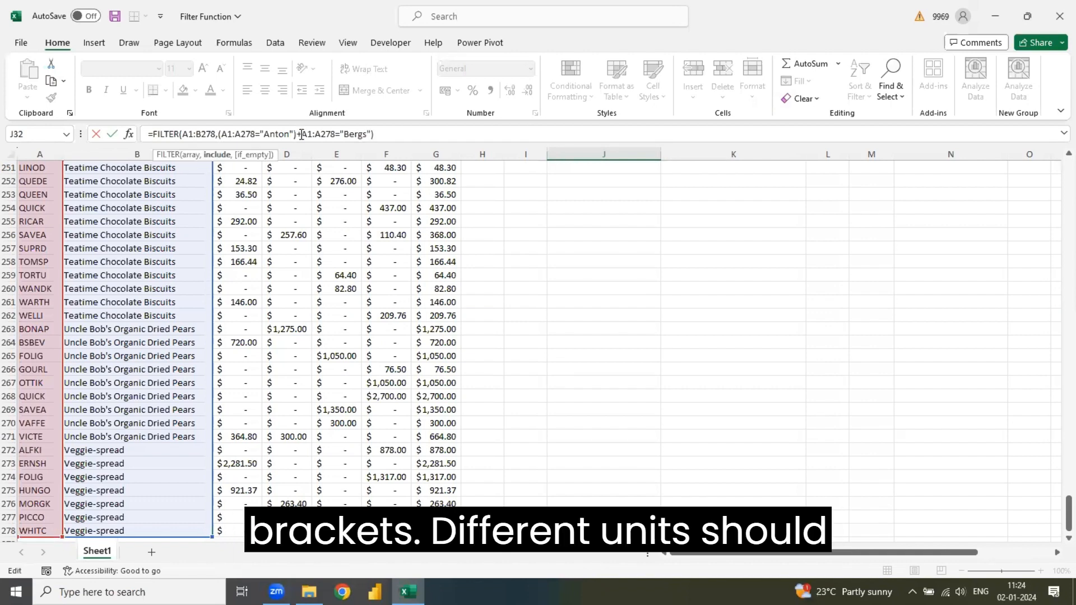
{"action": "type", "text": "("}
{"action": "left_click", "coordinate": [397, 139]}
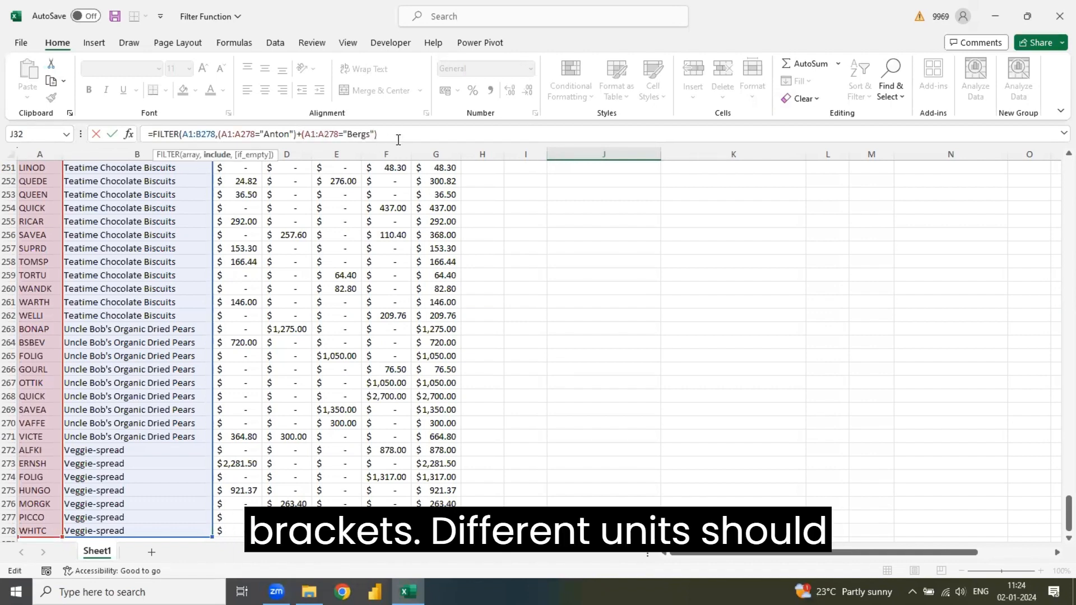
- Close the FILTER formula in J32 with its final parenthesis and enter it to list the Anton and Bergs rows
{"action": "type", "text": ")"}
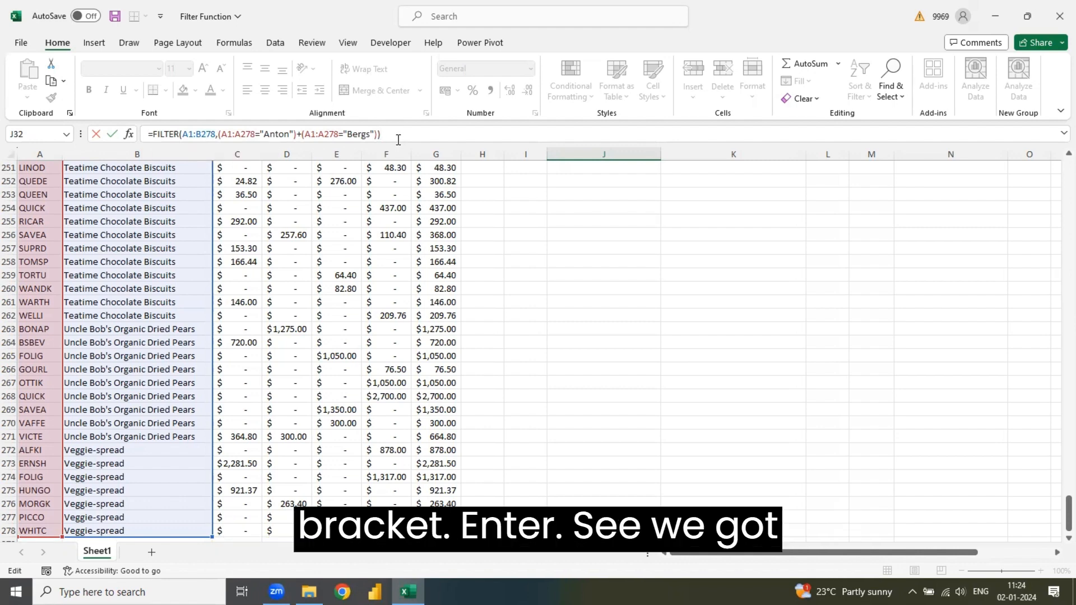
{"action": "key", "text": "Return"}
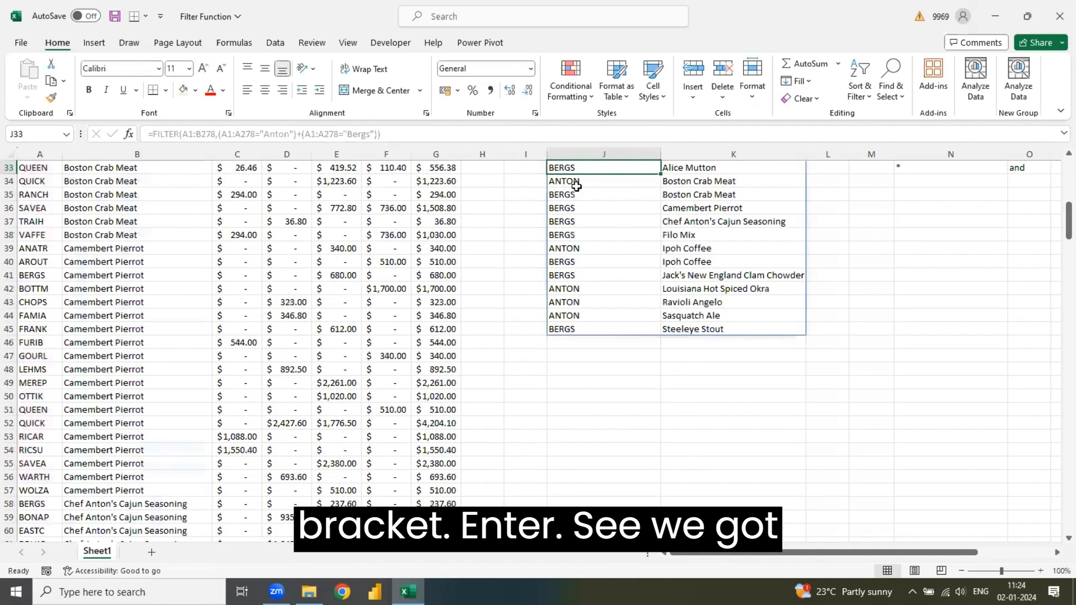
{"action": "key", "text": "Up"}
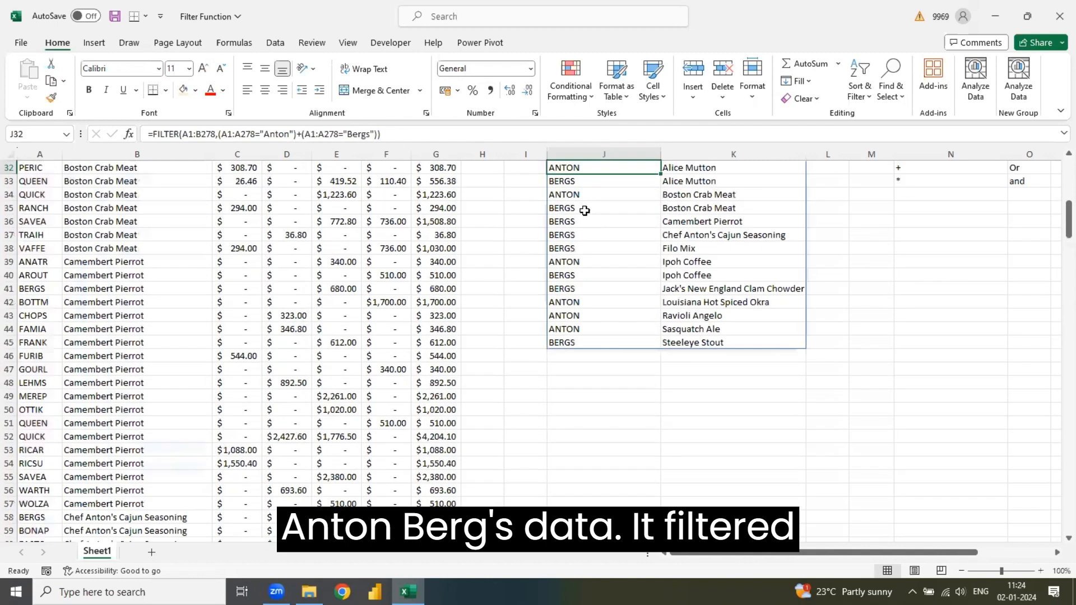
{"action": "key", "text": "Up"}
{"action": "key", "text": "Up"}
{"action": "key", "text": "Up"}
{"action": "key", "text": "Up"}
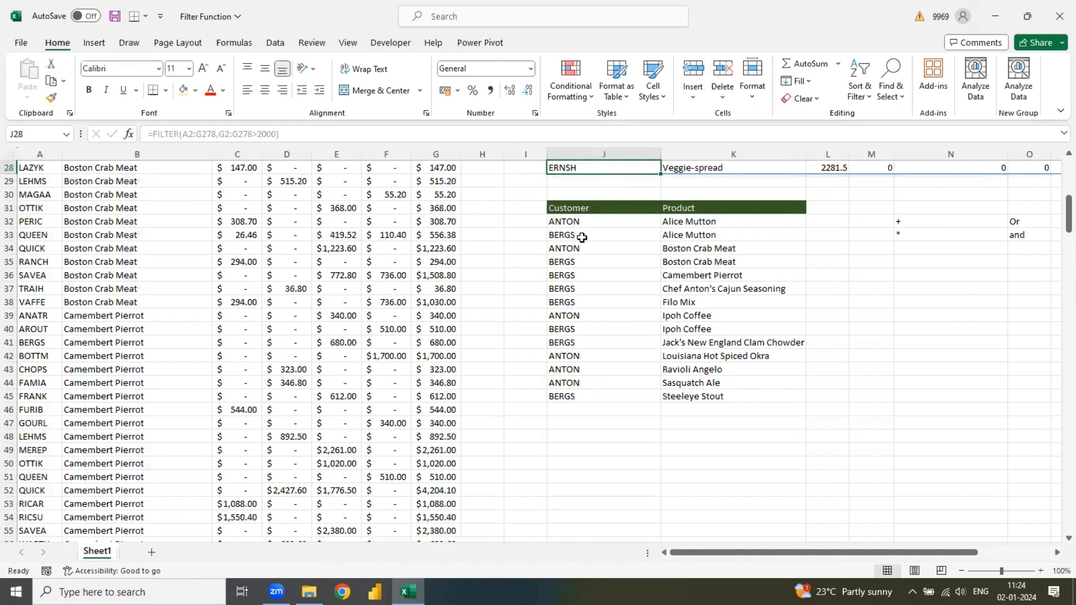
{"action": "left_click", "coordinate": [596, 433]}
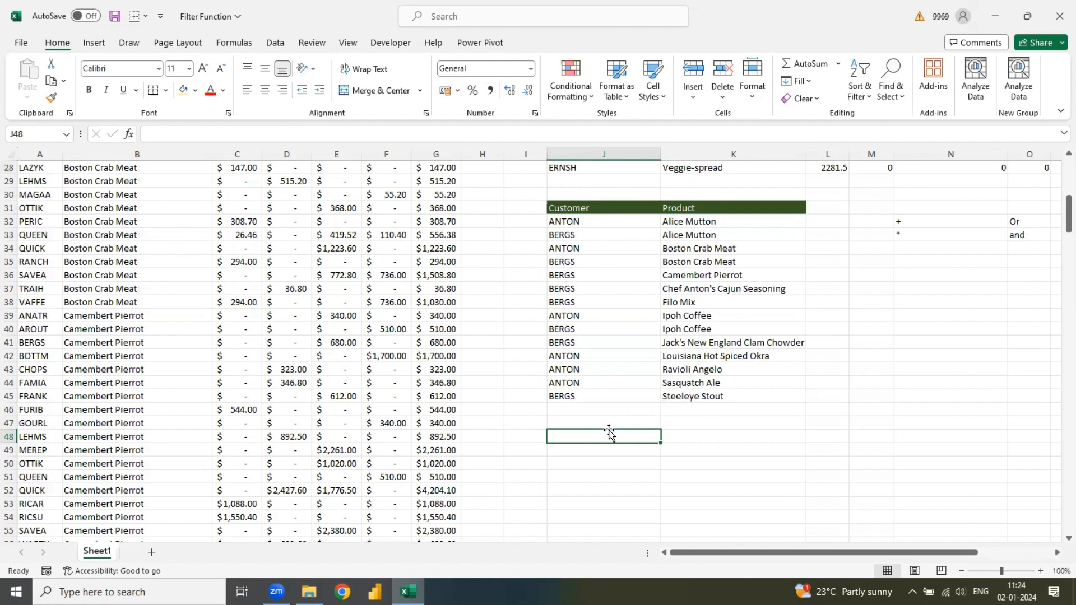
{"action": "type", "text": "Produ"}
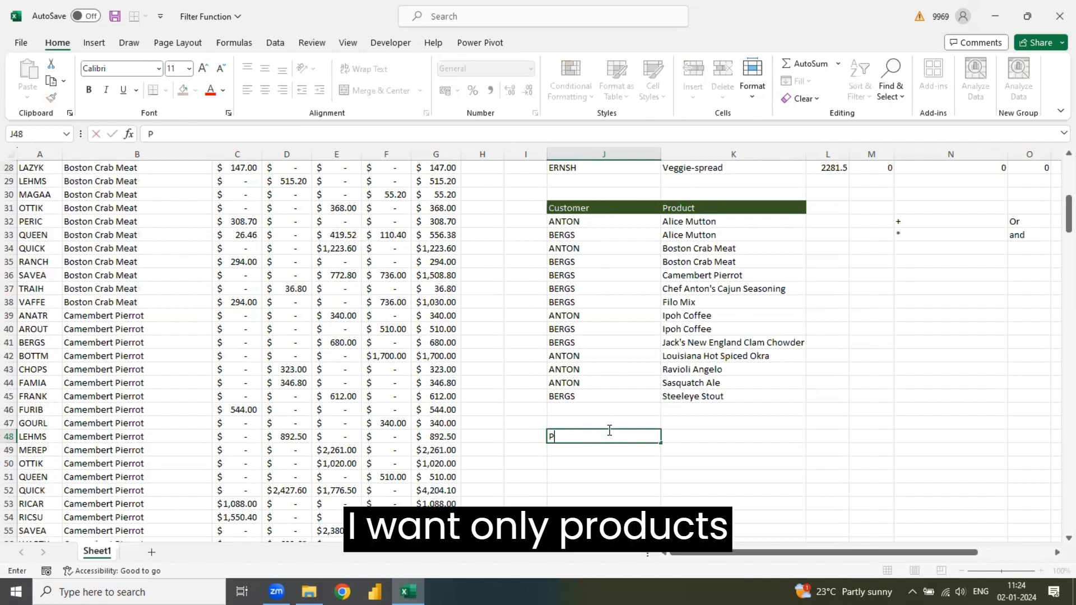
{"action": "key", "text": "BackSpace"}
{"action": "key", "text": "BackSpace"}
{"action": "key", "text": "BackSpace"}
{"action": "key", "text": "BackSpace"}
{"action": "key", "text": "BackSpace"}
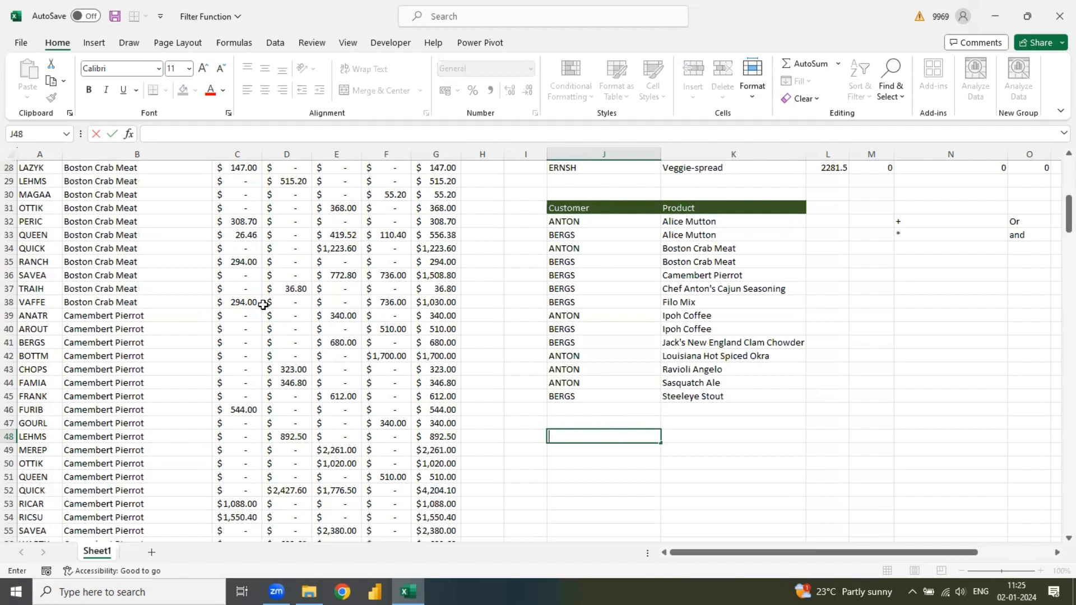
- Copy the header row J16:P16, Customer through Total, of the Total Greater than 2000 table
{"action": "left_click", "coordinate": [600, 194]}
{"action": "key", "text": "Up"}
{"action": "key", "text": "Up"}
{"action": "key", "text": "Up"}
{"action": "key", "text": "Up"}
{"action": "key", "text": "Up"}
{"action": "key", "text": "Up"}
{"action": "key", "text": "Up"}
{"action": "key", "text": "Up"}
{"action": "key", "text": "Up"}
{"action": "key", "text": "Up"}
{"action": "key", "text": "Up"}
{"action": "key", "text": "Up"}
{"action": "key", "text": "Up"}
{"action": "key", "text": "Up"}
{"action": "key", "text": "Up"}
{"action": "key", "text": "Up"}
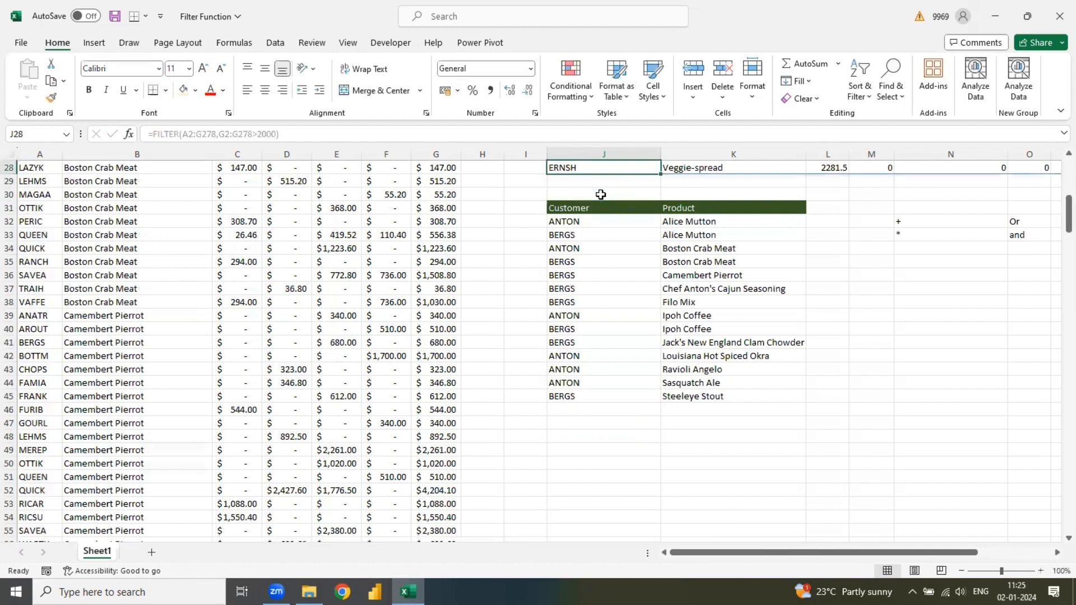
{"action": "key", "text": "Down"}
{"action": "key", "text": "Down"}
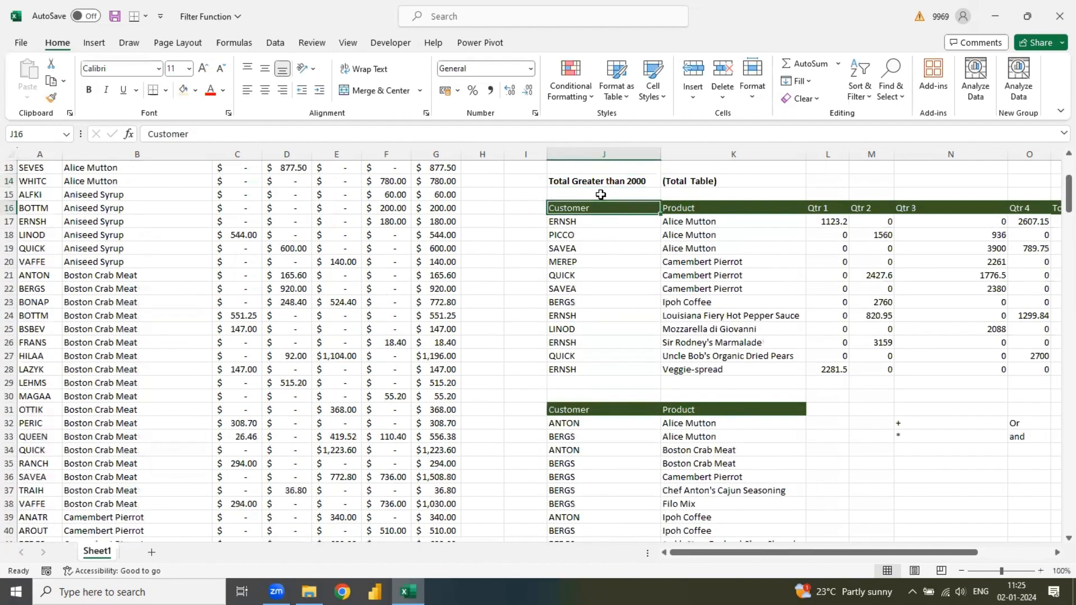
{"action": "key", "text": "ctrl+shift+Right"}
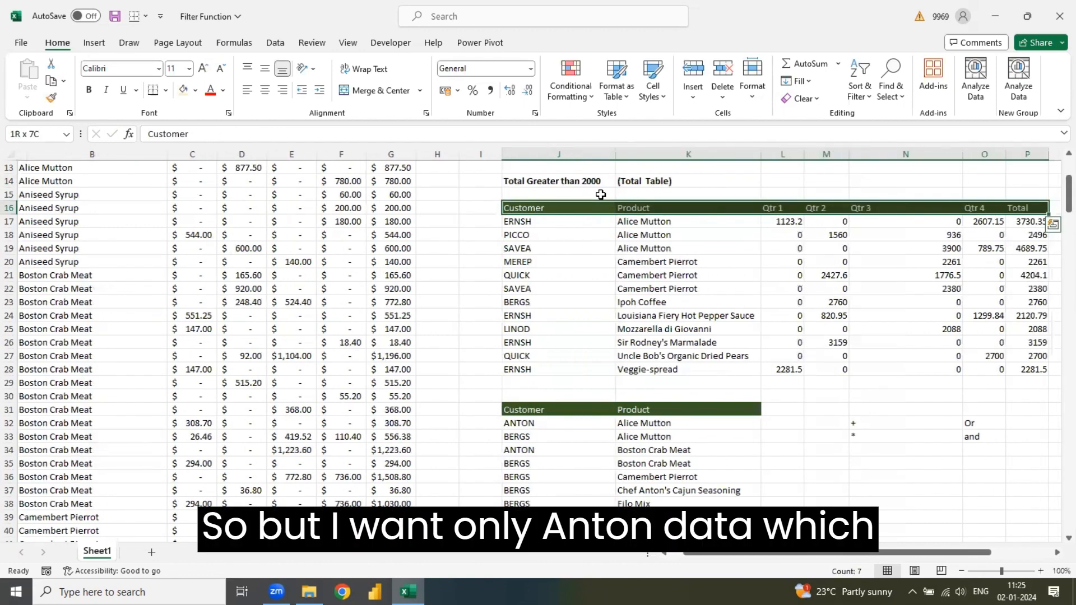
{"action": "key", "text": "ctrl+c"}
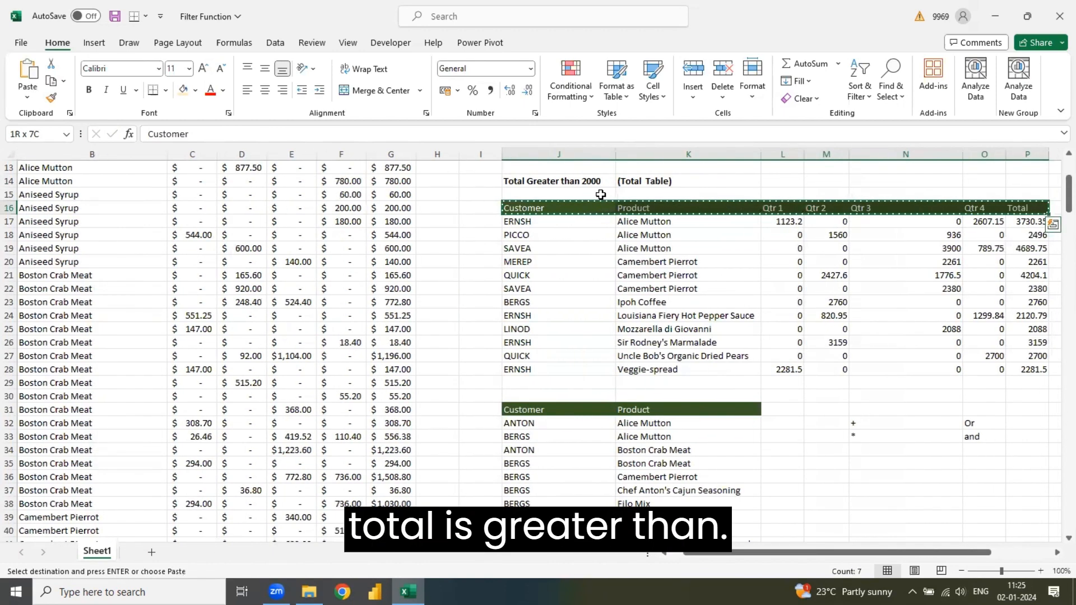
- Paste the copied header row into row 48 starting at J48, below the Anton and Bergs list
{"action": "key", "text": "Right"}
{"action": "key", "text": "Right"}
{"action": "key", "text": "Right"}
{"action": "key", "text": "Right"}
{"action": "key", "text": "Right"}
{"action": "key", "text": "Right"}
{"action": "key", "text": "Right"}
{"action": "key", "text": "Right"}
{"action": "key", "text": "Right"}
{"action": "key", "text": "Right"}
{"action": "key", "text": "Right"}
{"action": "key", "text": "Right"}
{"action": "key", "text": "Right"}
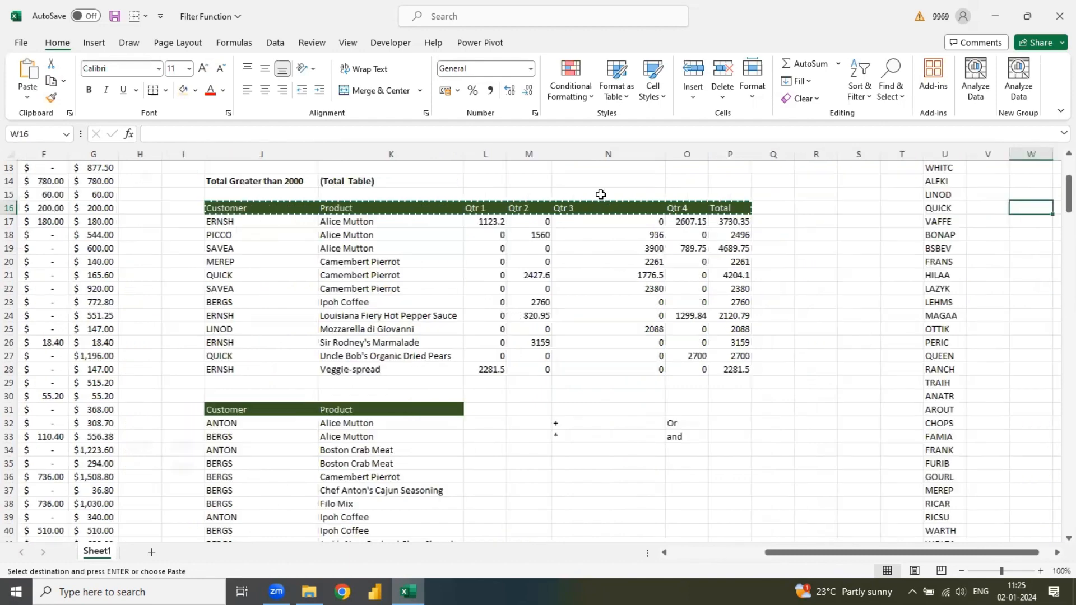
{"action": "scroll", "coordinate": [600, 194], "scroll_direction": "left", "scroll_amount": 2}
{"action": "left_click", "coordinate": [409, 407]}
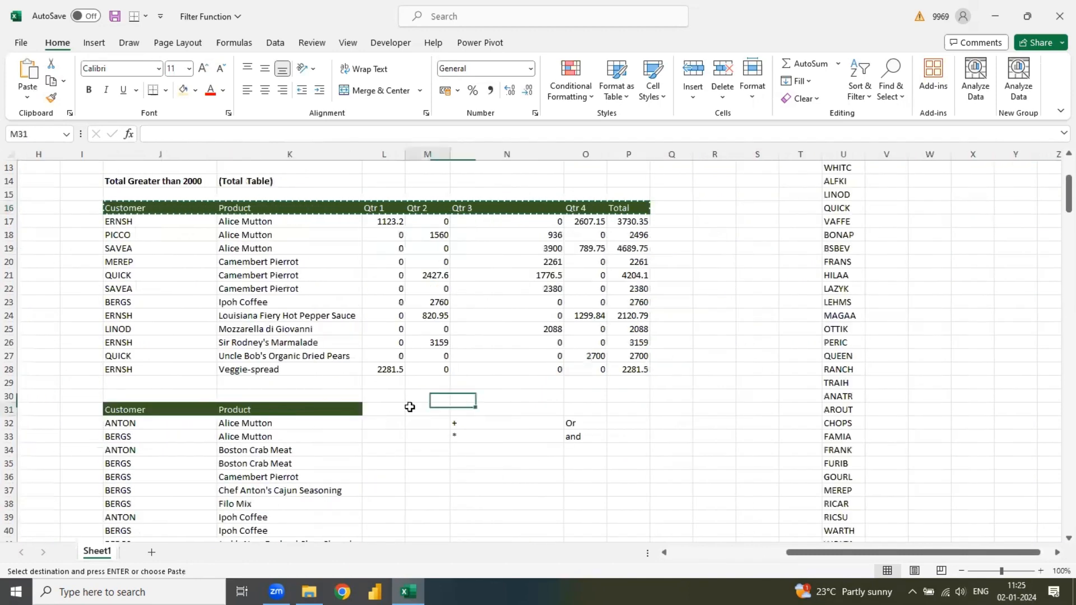
{"action": "key", "text": "Down"}
{"action": "key", "text": "Down"}
{"action": "key", "text": "Down"}
{"action": "key", "text": "Down"}
{"action": "key", "text": "Down"}
{"action": "key", "text": "Down"}
{"action": "key", "text": "Down"}
{"action": "key", "text": "Down"}
{"action": "key", "text": "Down"}
{"action": "key", "text": "Down"}
{"action": "key", "text": "Down"}
{"action": "key", "text": "Down"}
{"action": "key", "text": "Down"}
{"action": "key", "text": "Down"}
{"action": "key", "text": "Down"}
{"action": "key", "text": "Down"}
{"action": "key", "text": "Down"}
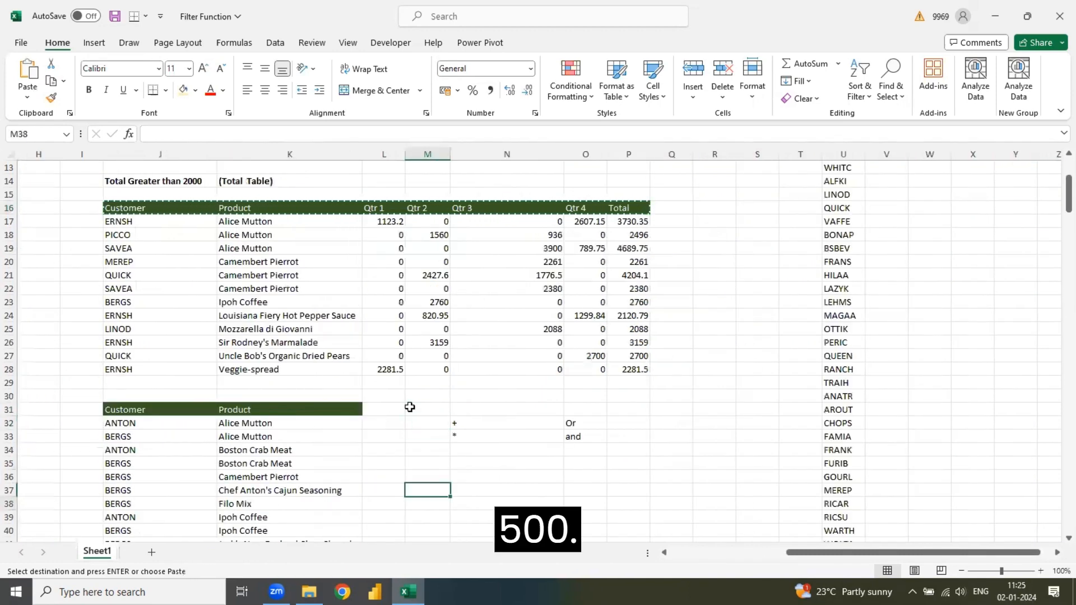
{"action": "key", "text": "Down"}
{"action": "key", "text": "Down"}
{"action": "key", "text": "Down"}
{"action": "key", "text": "Down"}
{"action": "key", "text": "Down"}
{"action": "key", "text": "Down"}
{"action": "key", "text": "Down"}
{"action": "key", "text": "Down"}
{"action": "key", "text": "Down"}
{"action": "left_click", "coordinate": [174, 413]}
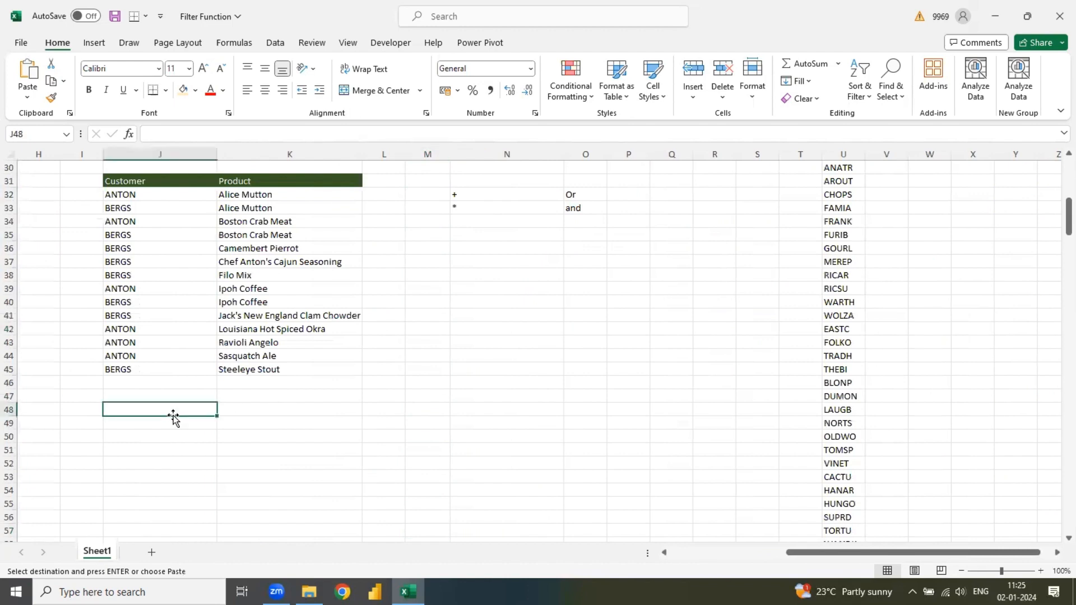
{"action": "key", "text": "ctrl+v"}
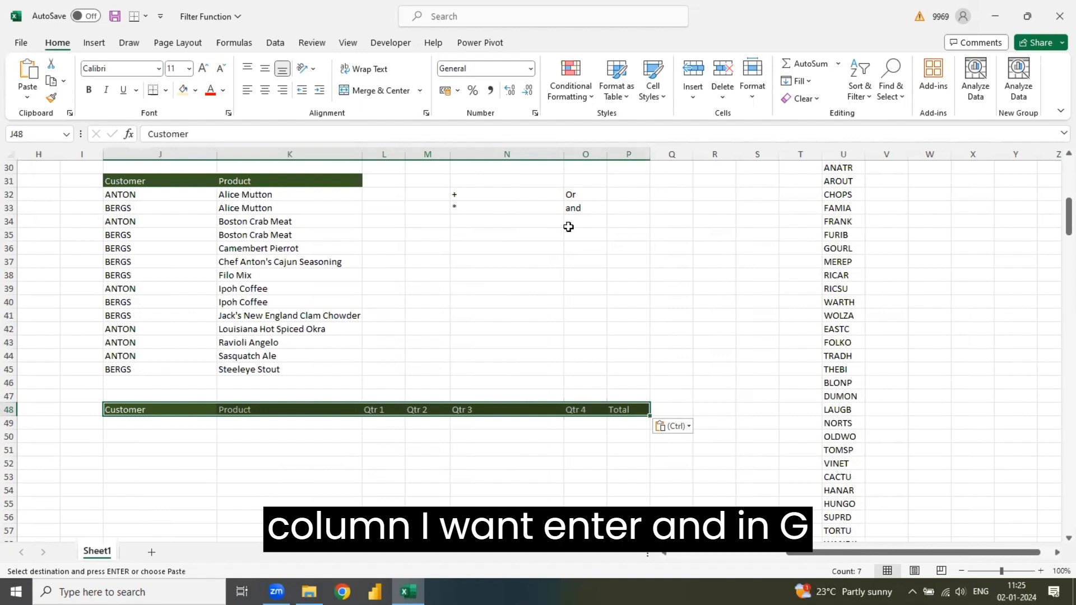
- Start a FILTER formula in J49 with the entire source table A1:G278 as the array
{"action": "key", "text": "Home"}
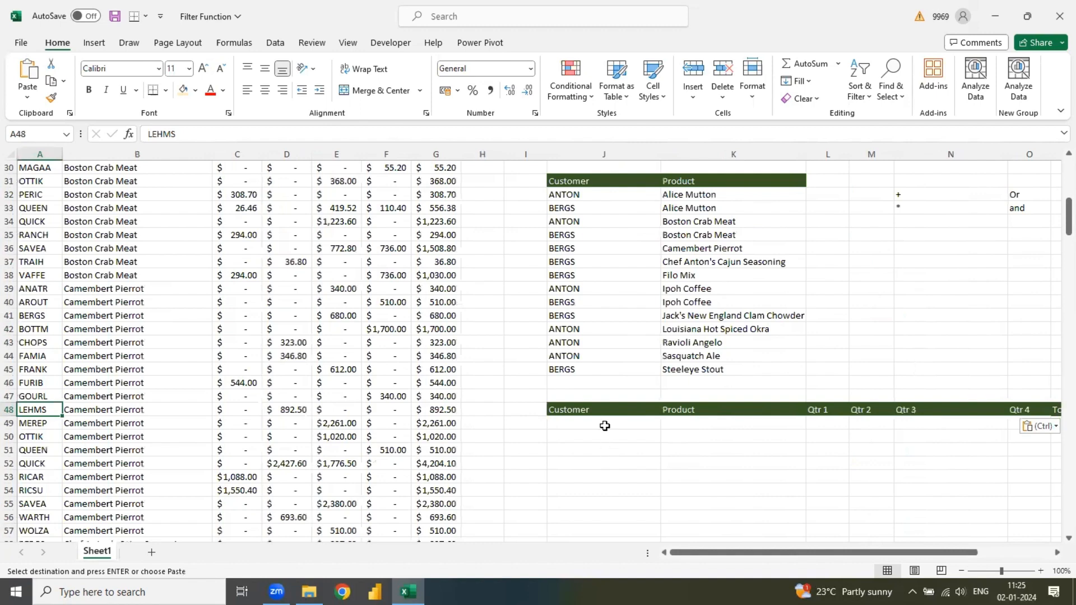
{"action": "left_click", "coordinate": [605, 426]}
{"action": "type", "text": "=fl"}
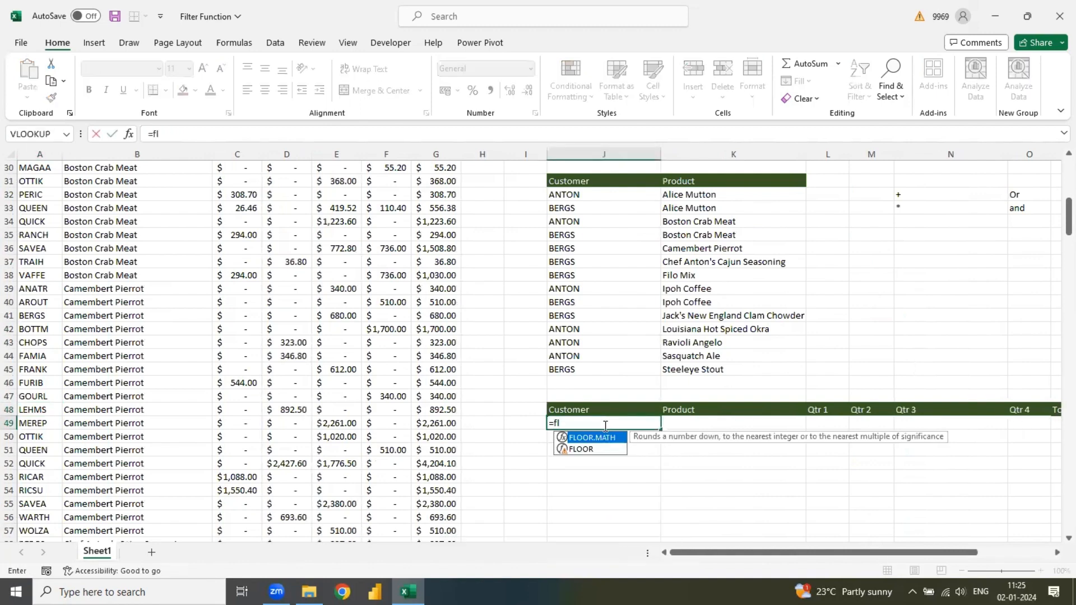
{"action": "key", "text": "BackSpace"}
{"action": "type", "text": "il"}
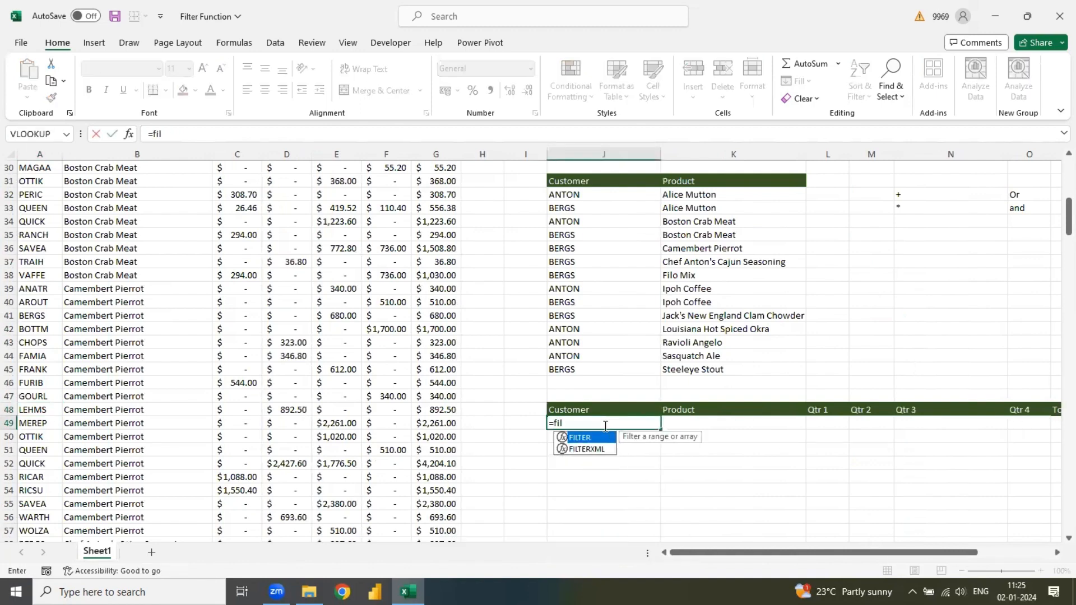
{"action": "type", "text": "t"}
{"action": "key", "text": "Tab"}
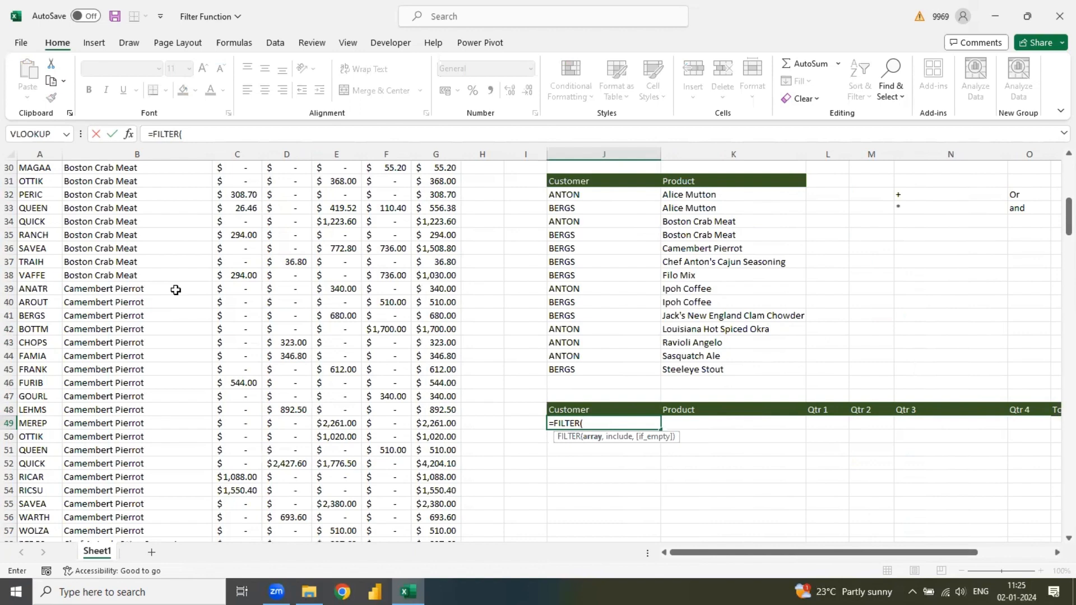
{"action": "left_click", "coordinate": [51, 184]}
{"action": "key", "text": "ctrl+Up"}
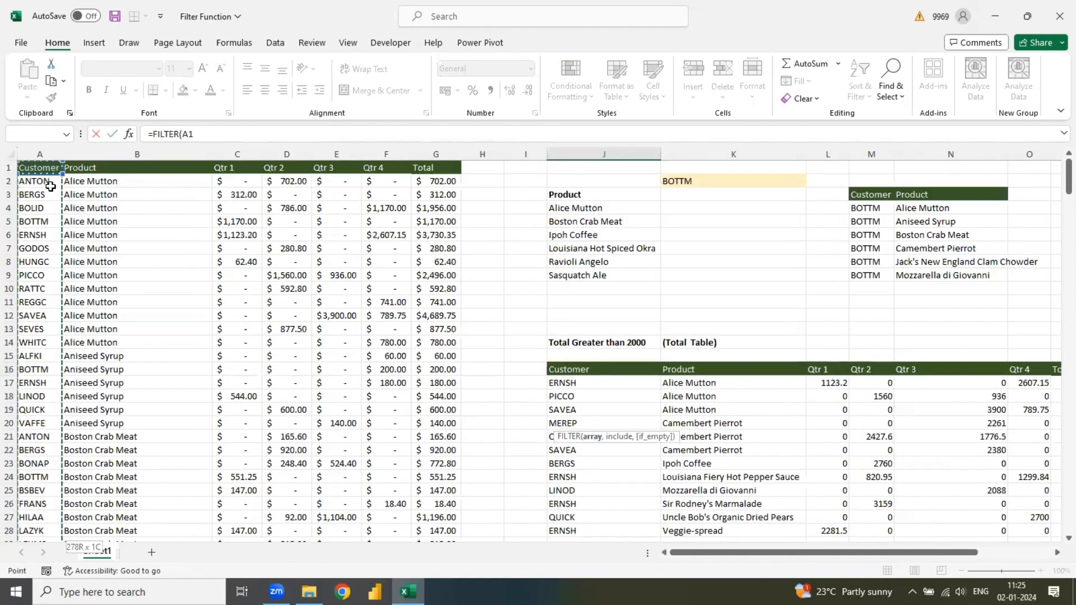
{"action": "key", "text": "ctrl+shift+Down"}
{"action": "key", "text": "ctrl+shift+Right"}
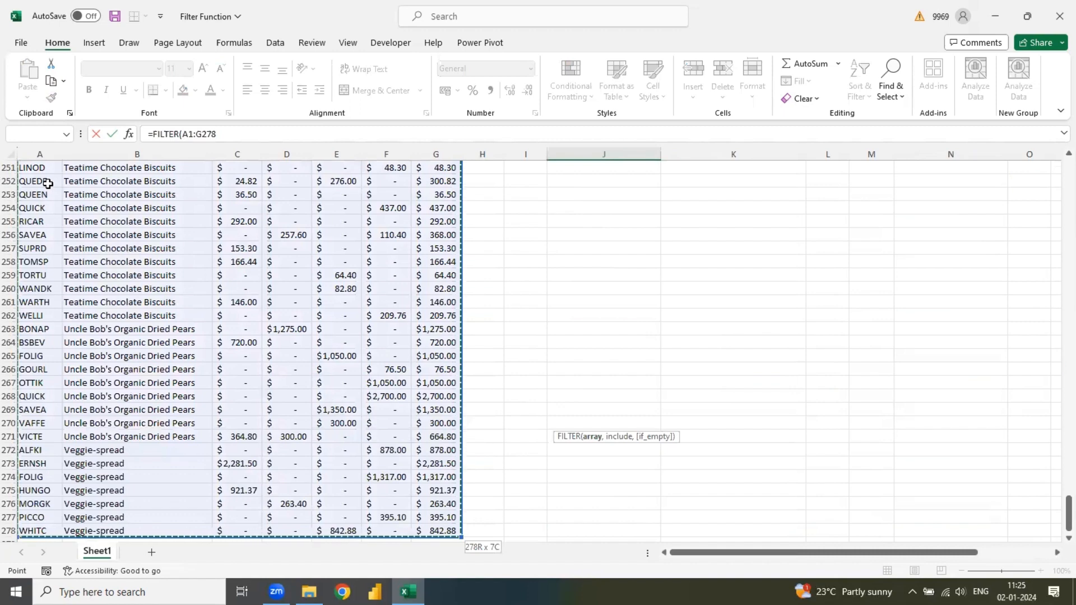
{"action": "type", "text": ","}
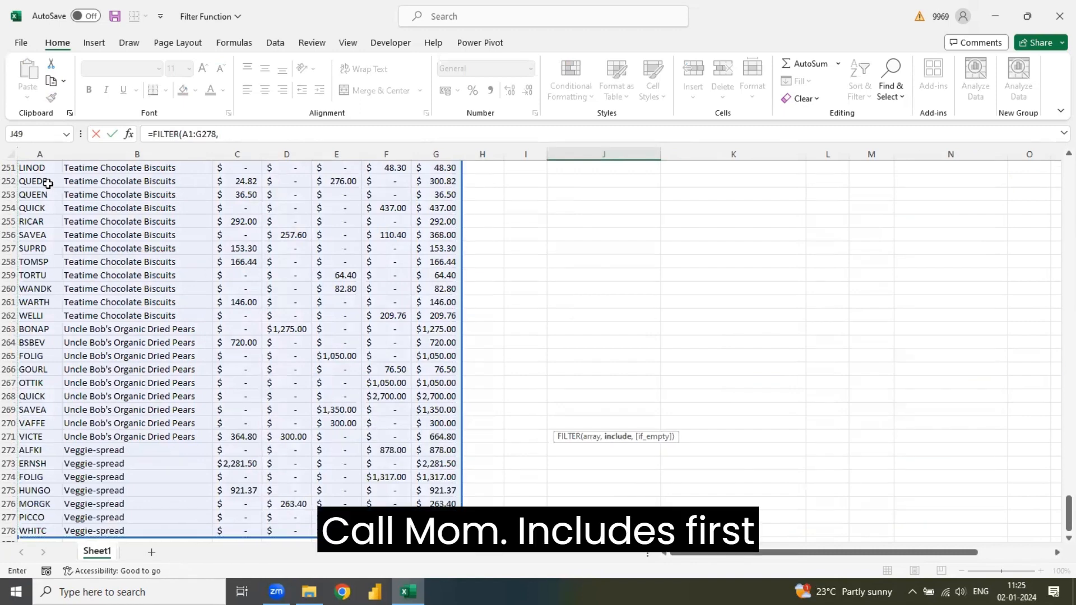
{"action": "type", "text": "("}
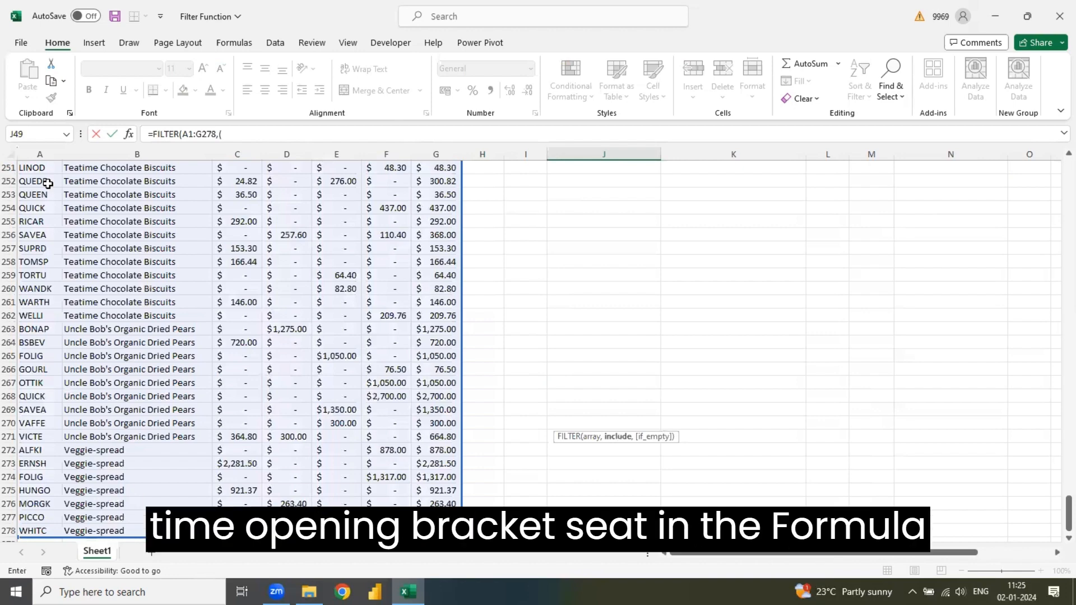
- Add the first include condition (A1:A278="Anton") to the J49 FILTER formula
{"action": "left_click", "coordinate": [41, 531]}
{"action": "key", "text": "ctrl+shift+Up"}
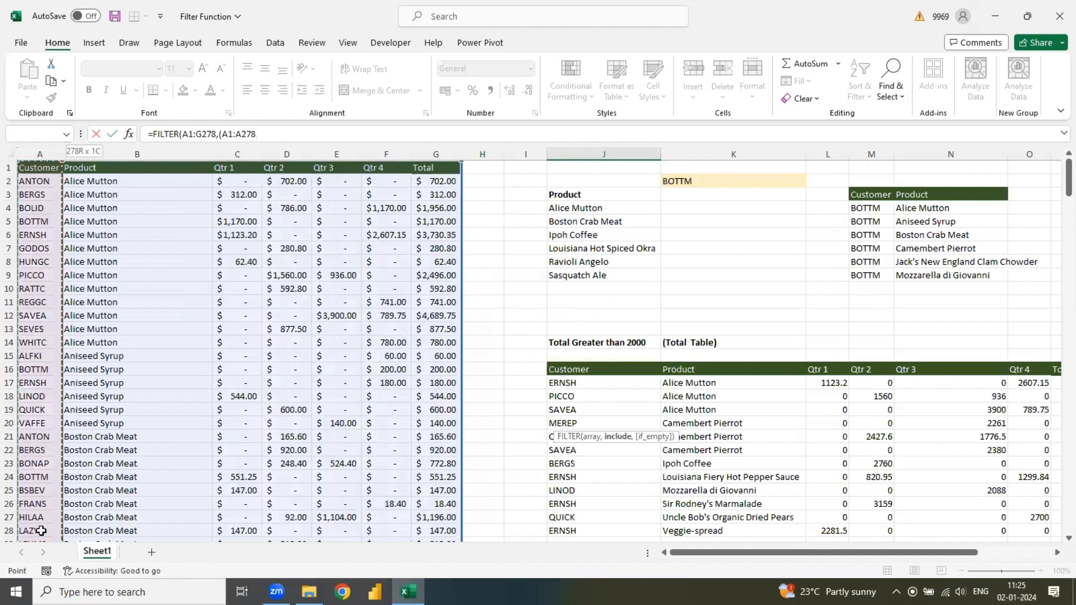
{"action": "type", "text": "=\"Anton\")*"}
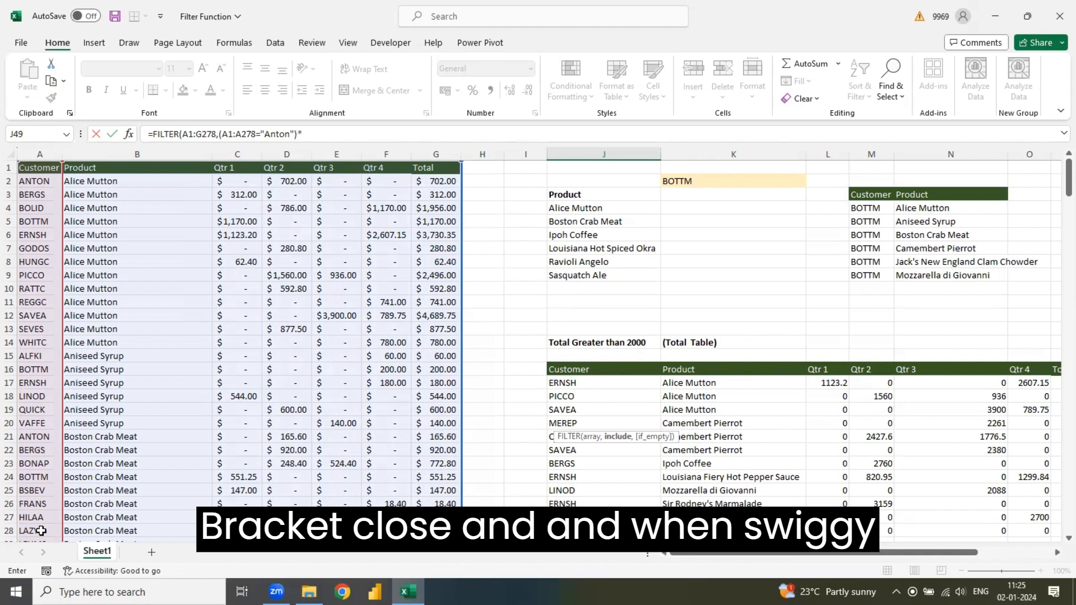
- Add the second condition G1:G278>500 on the Total column to the J49 formula, joined with the * operator
{"action": "left_click", "coordinate": [447, 168]}
{"action": "key", "text": "ctrl+shift+Down"}
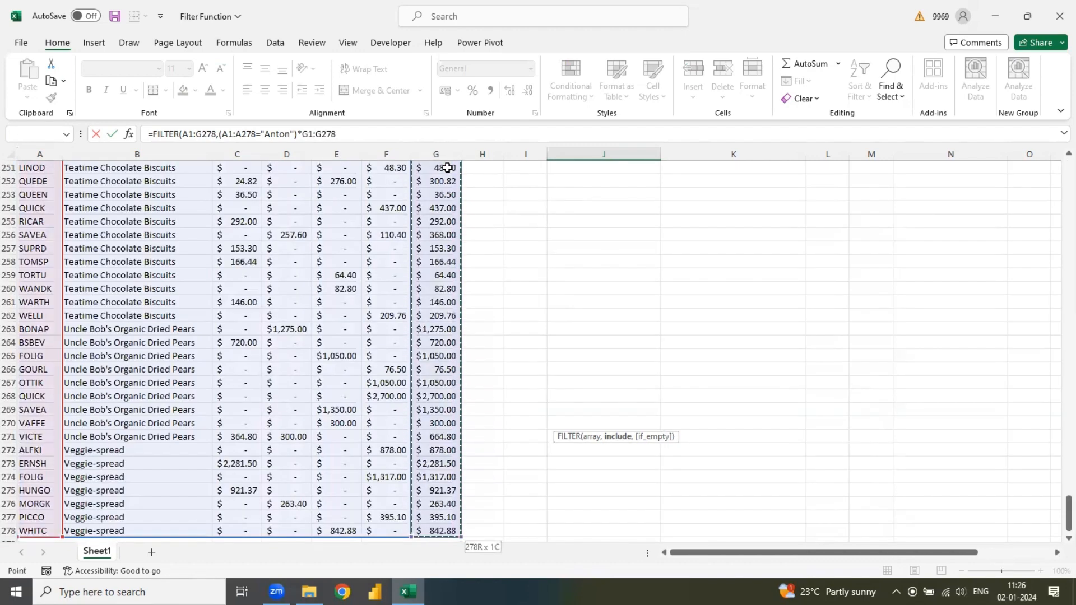
{"action": "type", "text": ">500"}
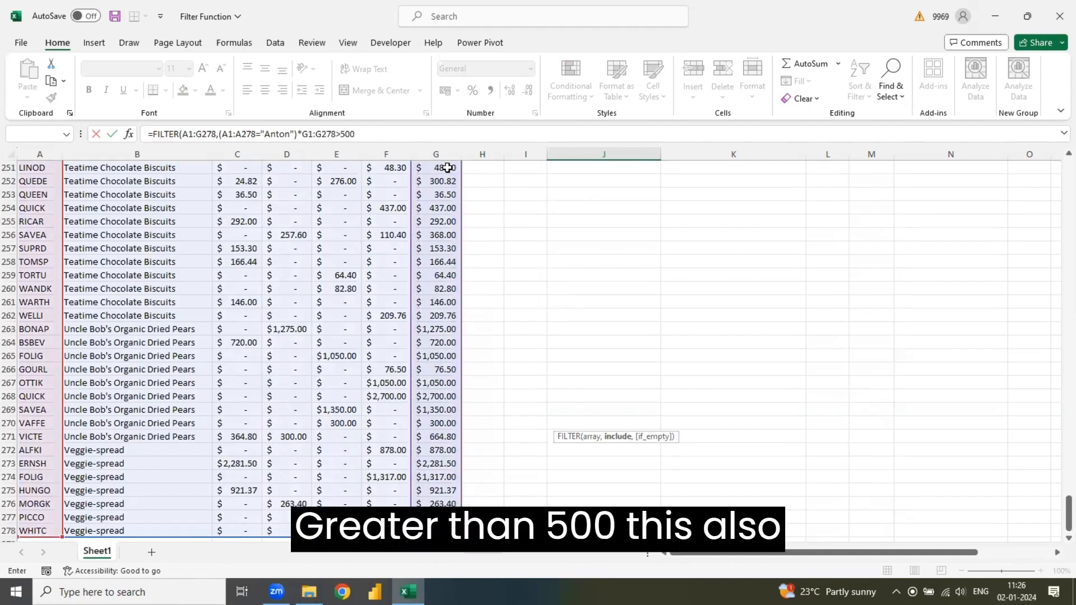
{"action": "type", "text": ")"}
- Enclose the G1:G278>500 condition in its own parentheses, close the FILTER function and enter the J49 formula
{"action": "left_click", "coordinate": [303, 135]}
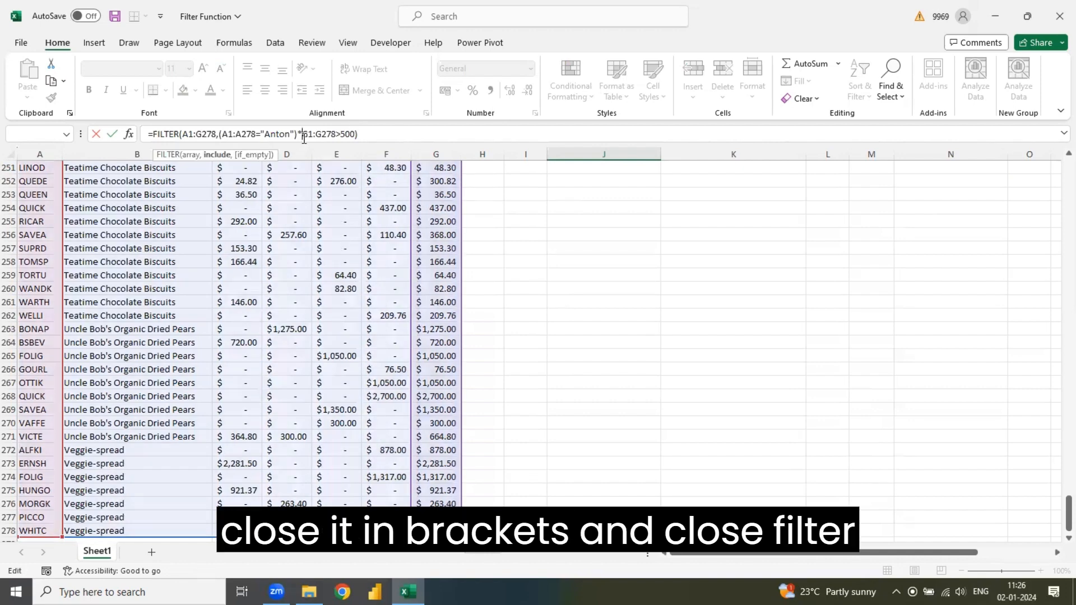
{"action": "type", "text": "("}
{"action": "left_click", "coordinate": [380, 137]}
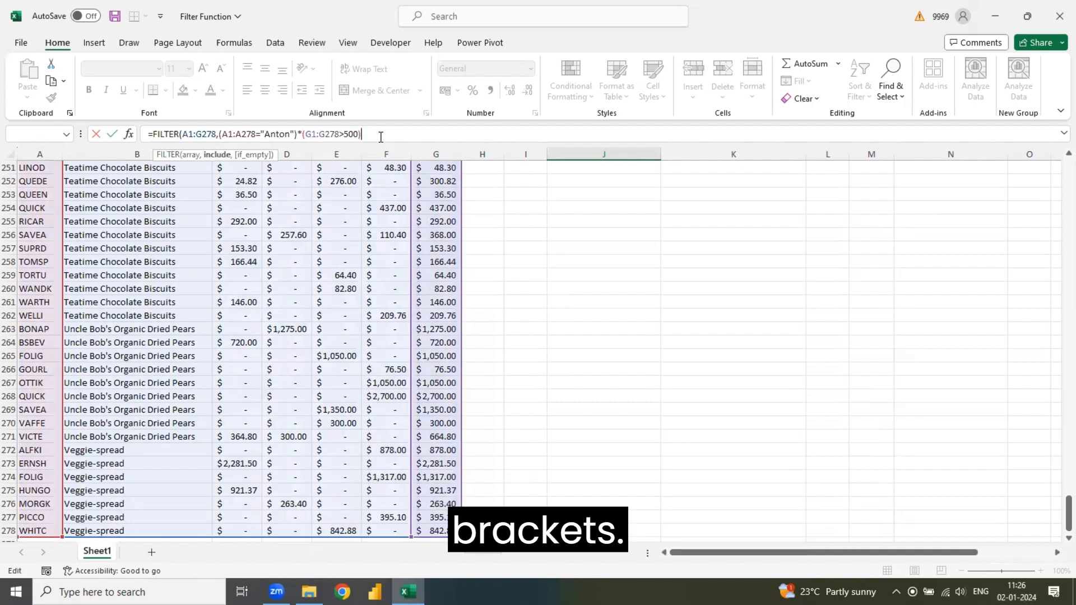
{"action": "type", "text": ")"}
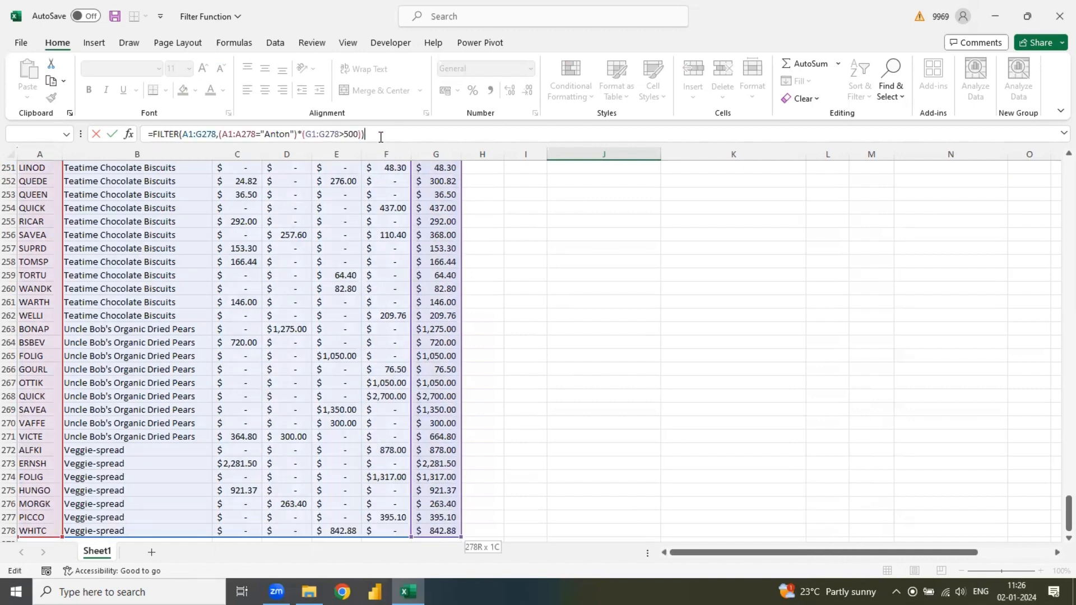
{"action": "key", "text": "Return"}
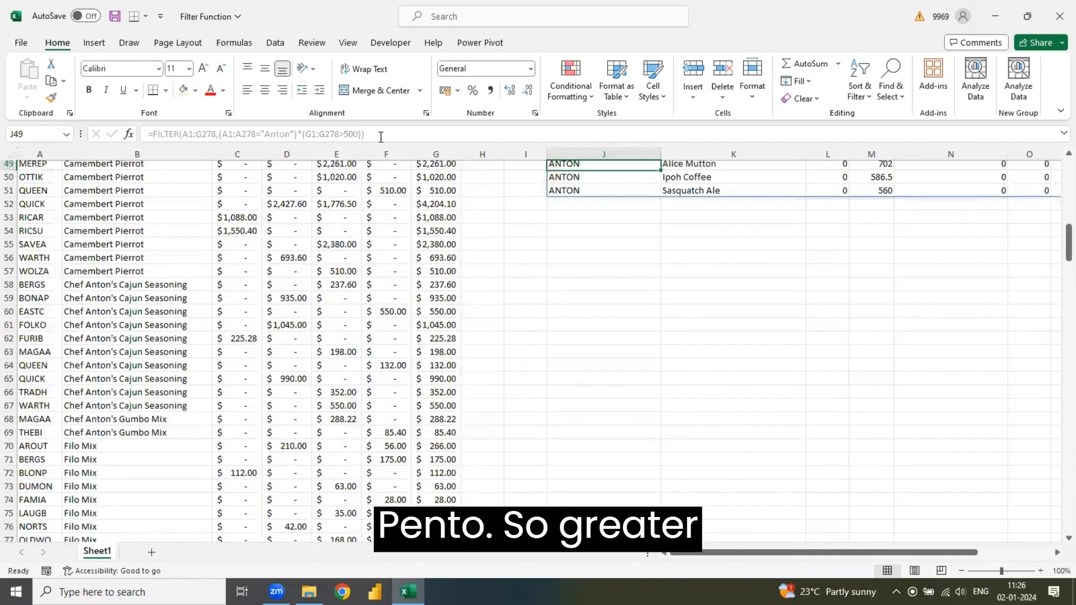
- Examine the rows returned by the J49 formula across all columns and compare them with the list above
{"action": "key", "text": "Right"}
{"action": "key", "text": "Right"}
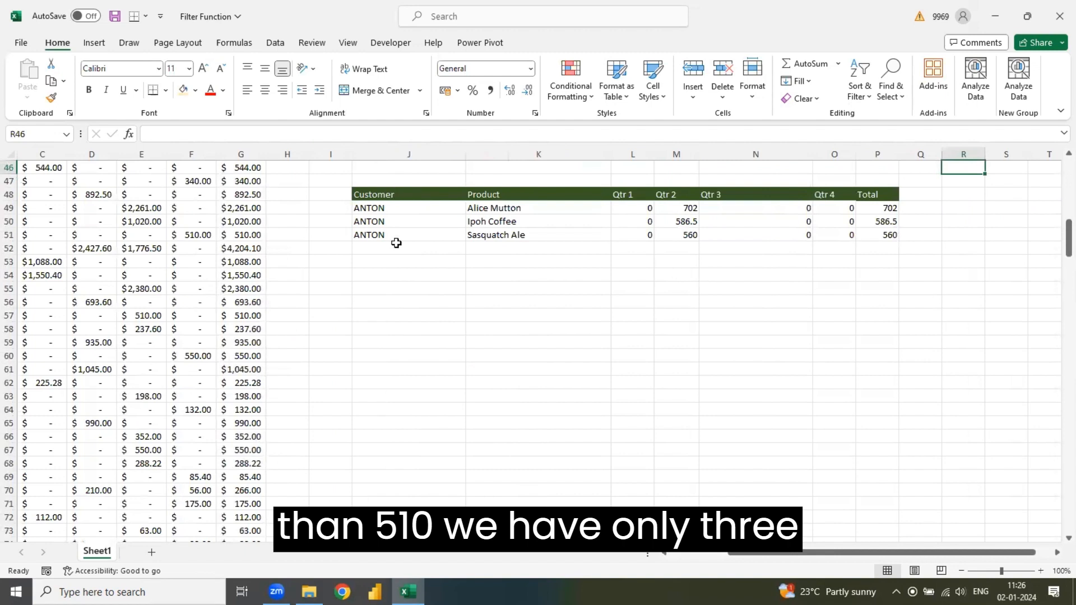
{"action": "left_click", "coordinate": [555, 220]}
{"action": "key", "text": "Up"}
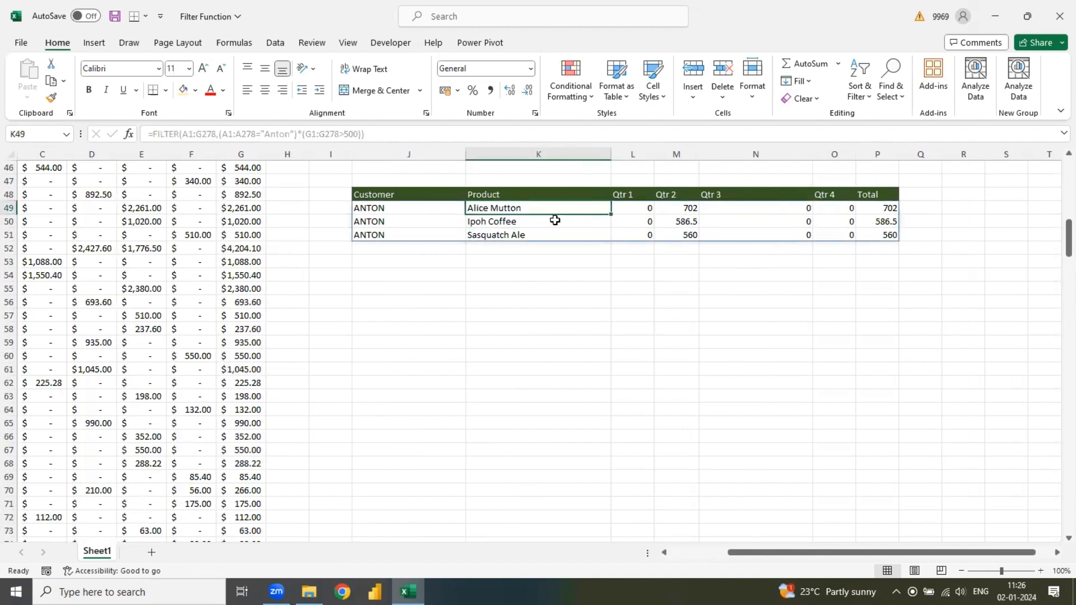
{"action": "key", "text": "Up"}
{"action": "key", "text": "Up"}
{"action": "key", "text": "Up"}
{"action": "key", "text": "Up"}
{"action": "key", "text": "Up"}
{"action": "key", "text": "Up"}
{"action": "key", "text": "Up"}
{"action": "key", "text": "Up"}
{"action": "key", "text": "Up"}
{"action": "key", "text": "Up"}
{"action": "key", "text": "Up"}
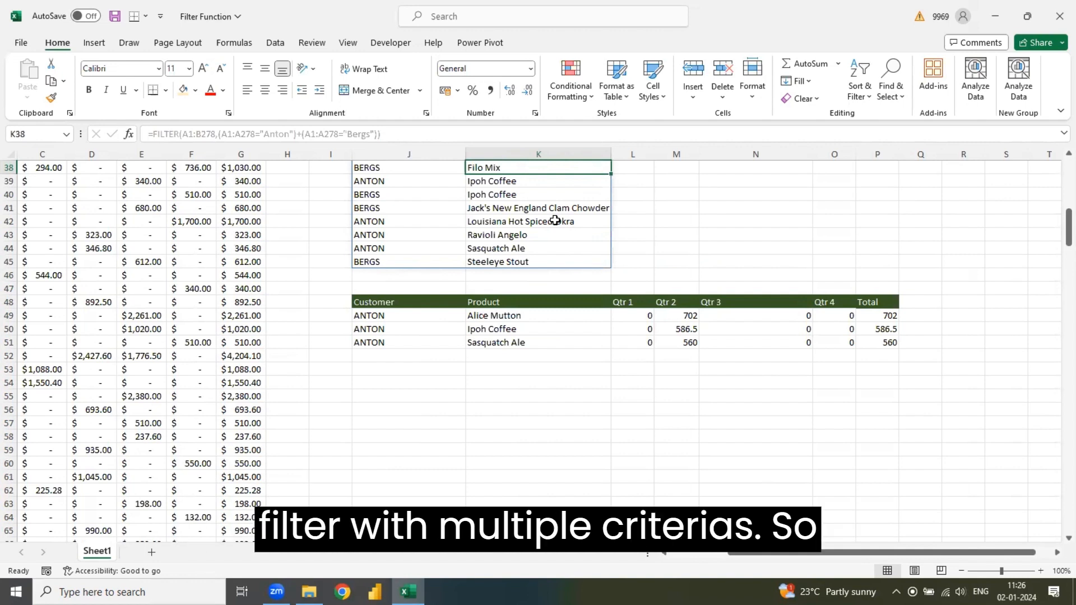
- Choose ANTON from the customer list in K2, and select J17 to show the FILTER formula for totals above 2000
{"action": "key", "text": "Up"}
{"action": "key", "text": "Up"}
{"action": "key", "text": "Up"}
{"action": "key", "text": "Up"}
{"action": "key", "text": "Up"}
{"action": "key", "text": "Up"}
{"action": "key", "text": "Up"}
{"action": "key", "text": "Up"}
{"action": "key", "text": "Up"}
{"action": "key", "text": "Up"}
{"action": "key", "text": "Up"}
{"action": "key", "text": "Up"}
{"action": "key", "text": "Up"}
{"action": "key", "text": "Up"}
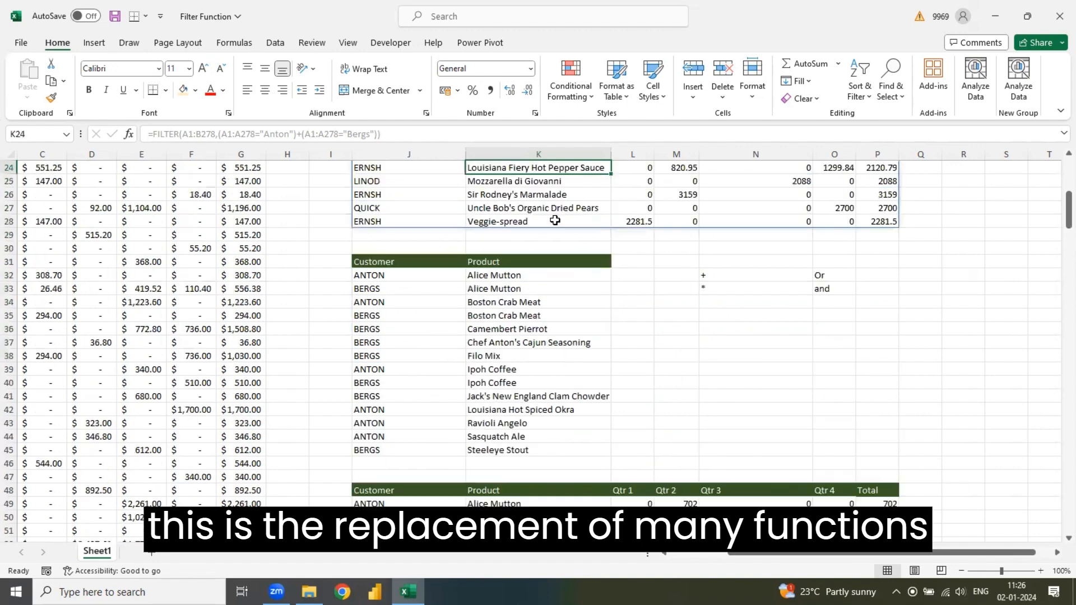
{"action": "key", "text": "Up"}
{"action": "key", "text": "Up"}
{"action": "key", "text": "Up"}
{"action": "key", "text": "Up"}
{"action": "key", "text": "Up"}
{"action": "key", "text": "Up"}
{"action": "key", "text": "Up"}
{"action": "key", "text": "Up"}
{"action": "key", "text": "Up"}
{"action": "key", "text": "Up"}
{"action": "key", "text": "Up"}
{"action": "key", "text": "Up"}
{"action": "key", "text": "Up"}
{"action": "key", "text": "Up"}
{"action": "key", "text": "Up"}
{"action": "key", "text": "Up"}
{"action": "key", "text": "Up"}
{"action": "key", "text": "Up"}
{"action": "key", "text": "Up"}
{"action": "key", "text": "Up"}
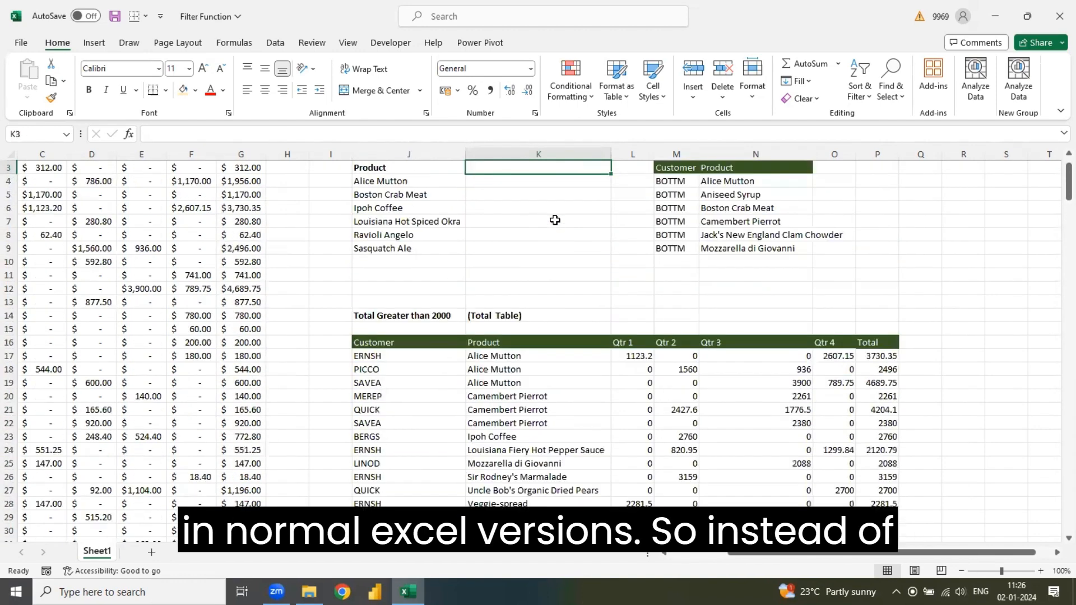
{"action": "key", "text": "Up"}
{"action": "key", "text": "Up"}
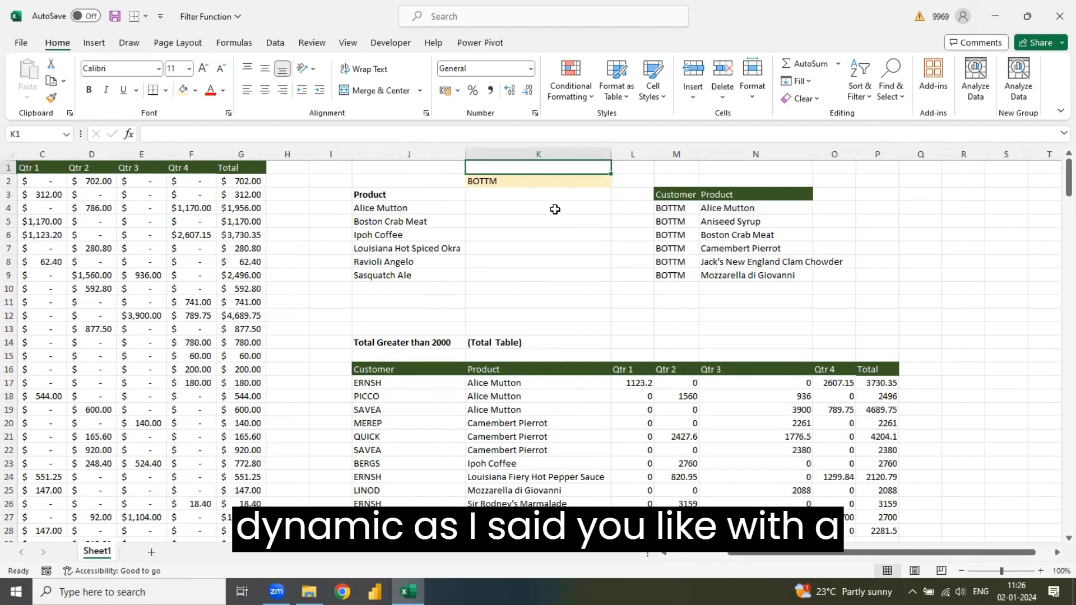
{"action": "left_click", "coordinate": [552, 181]}
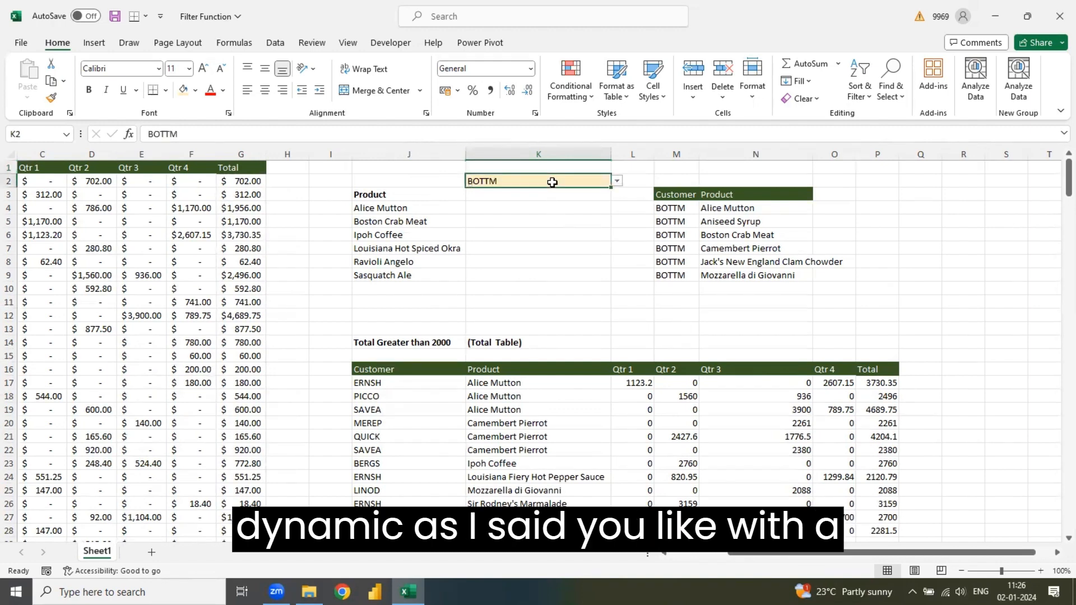
{"action": "left_click", "coordinate": [617, 181]}
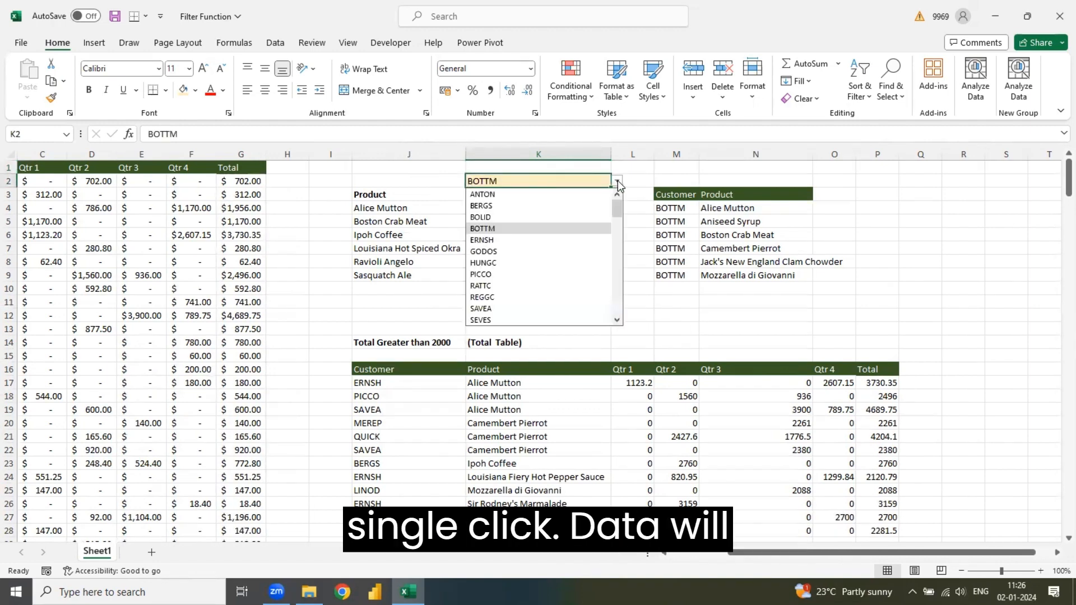
{"action": "left_click", "coordinate": [548, 196]}
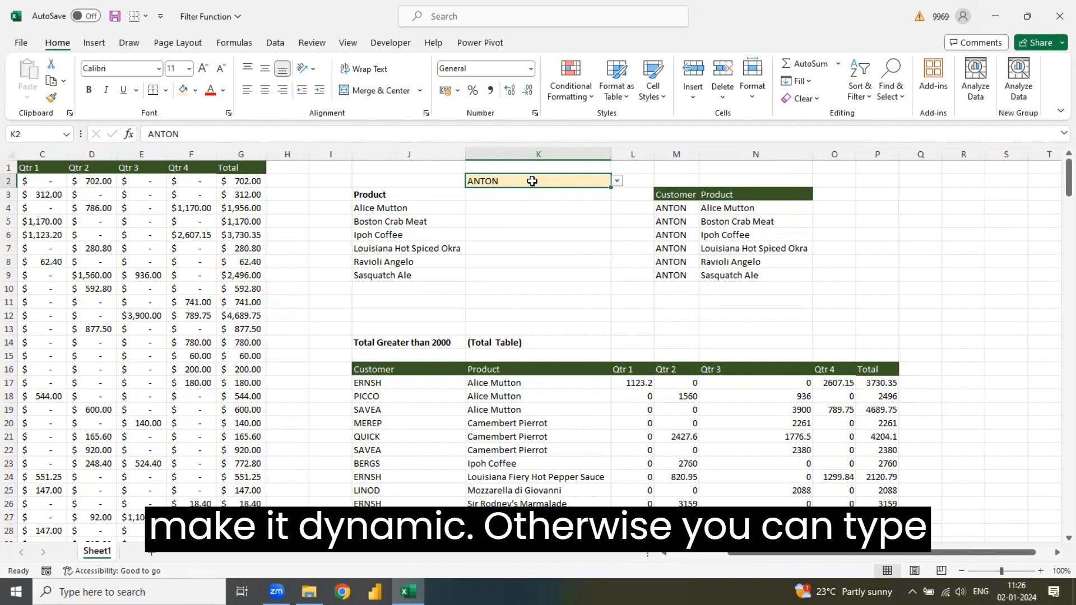
{"action": "left_click", "coordinate": [440, 385]}
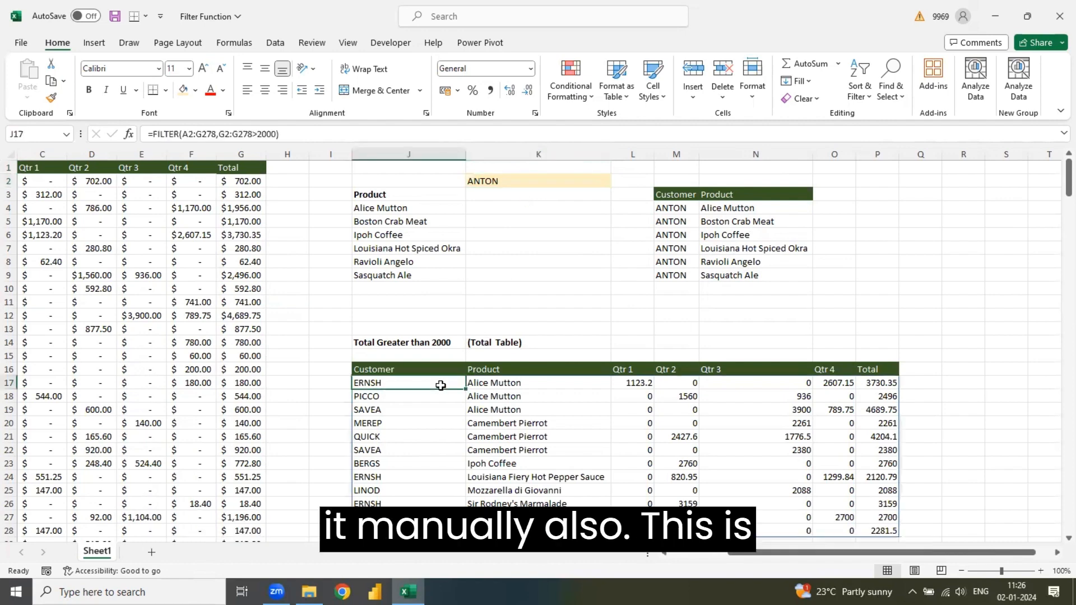